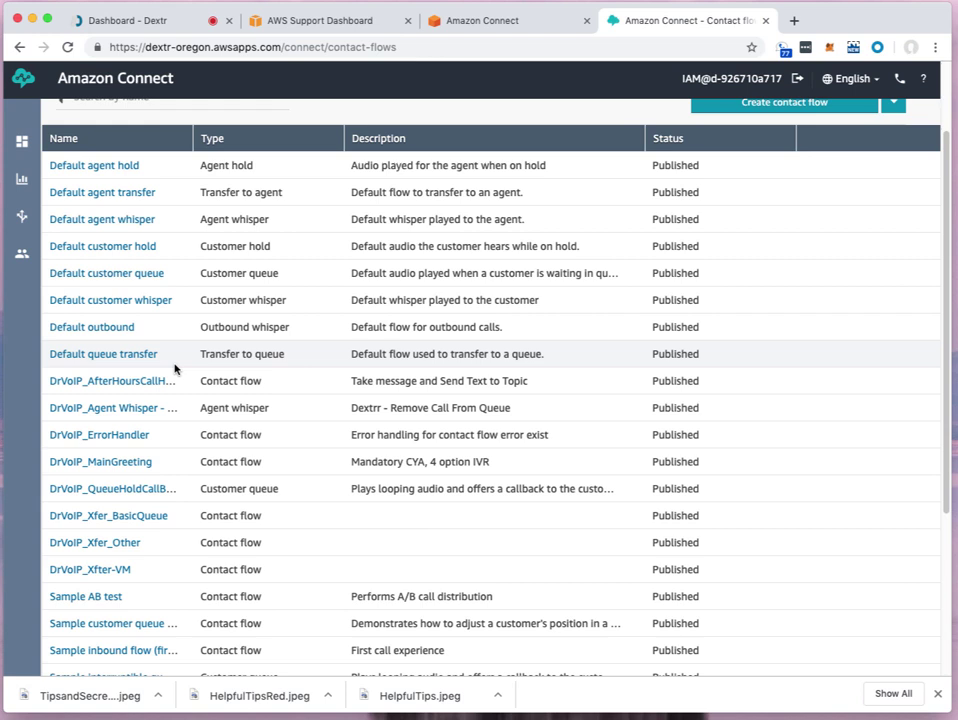
# - Open the DrVoIP_MainGreeting contact flow, zoom its diagram out and collapse the block palette
pyautogui.hscroll(1, 174, 369)
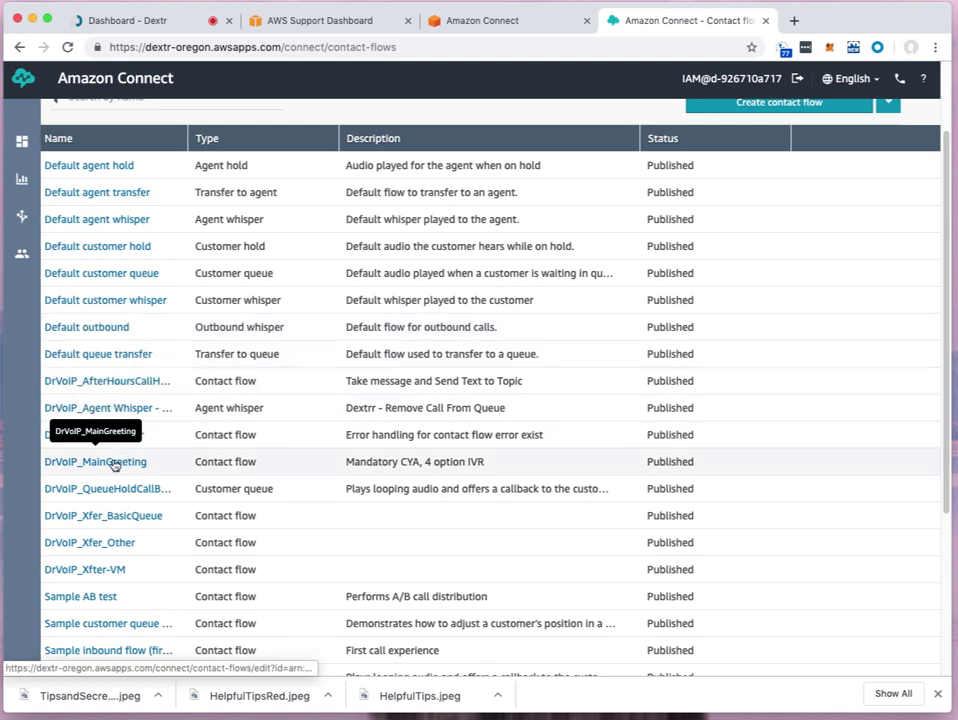
pyautogui.click(114, 463)
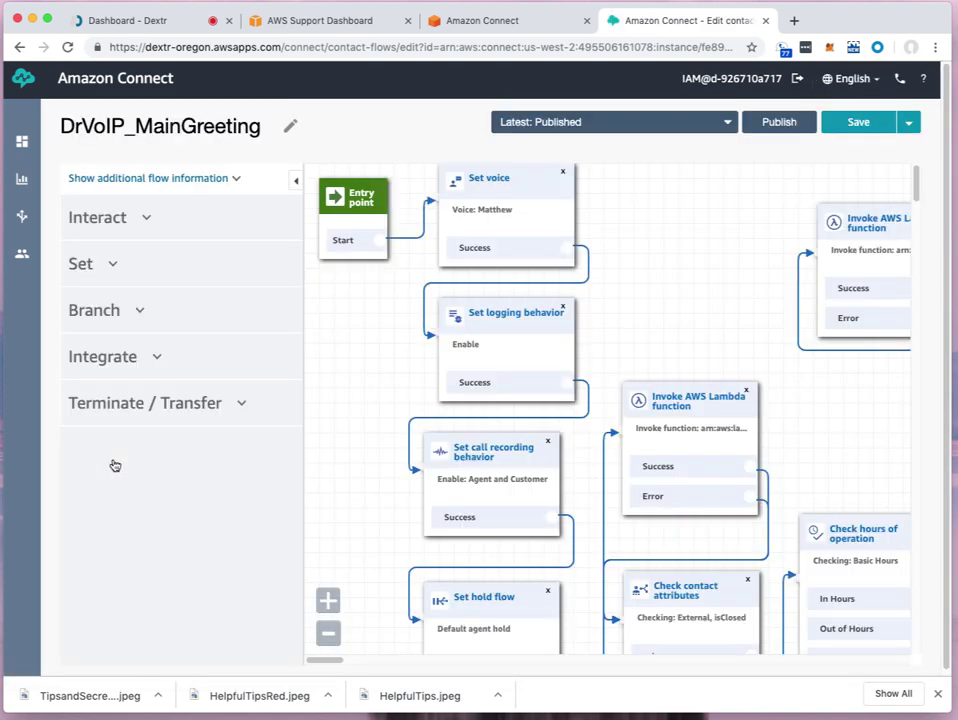
pyautogui.click(336, 640)
pyautogui.click(336, 640)
pyautogui.click(336, 640)
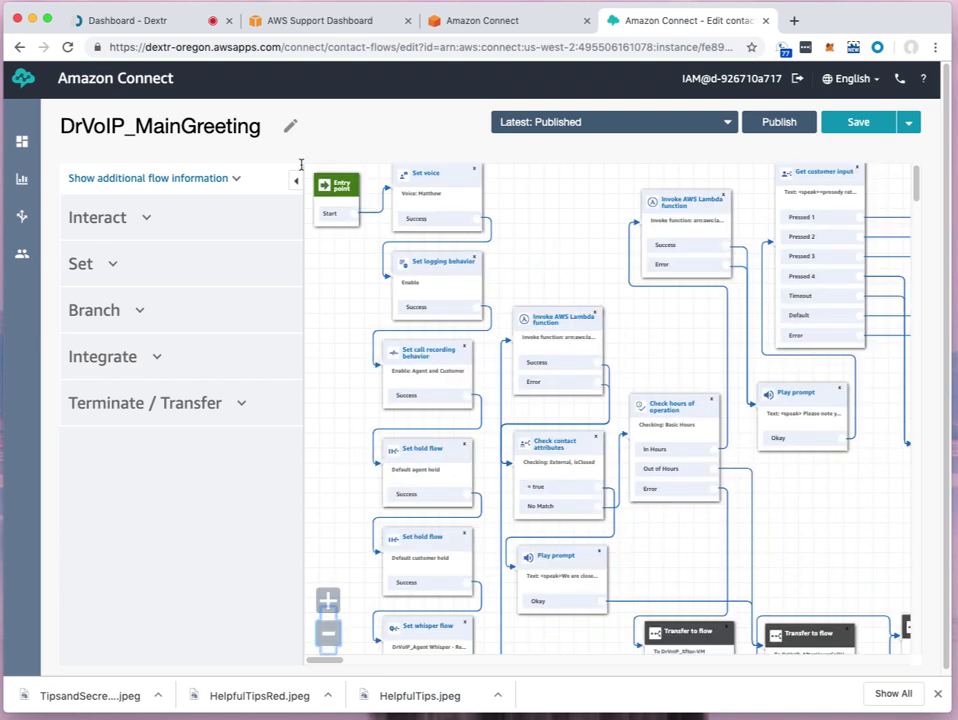
pyautogui.click(296, 181)
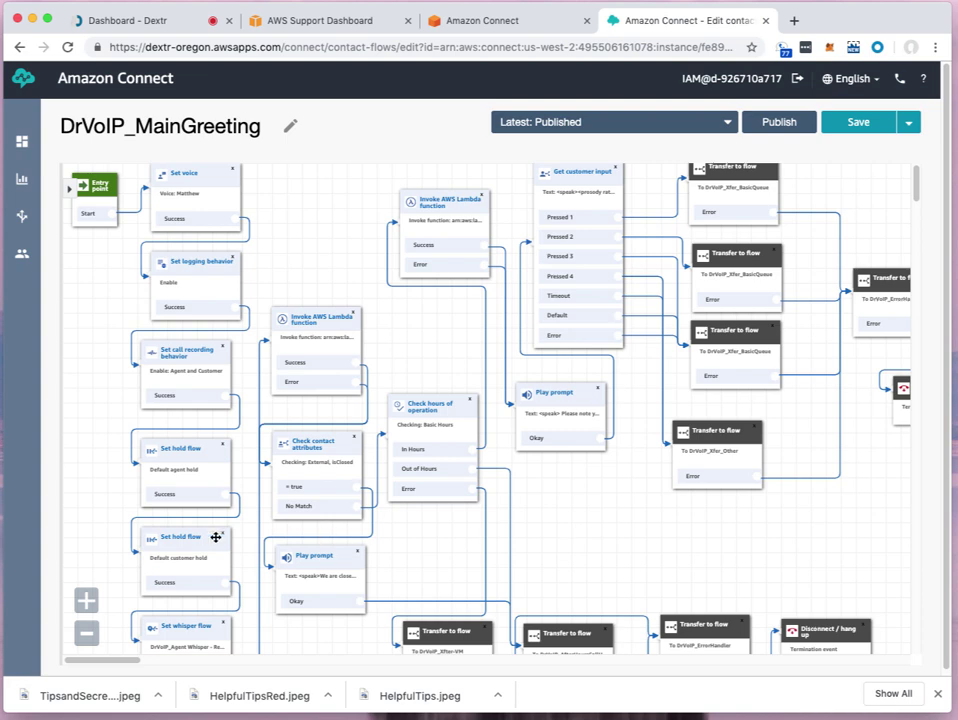
# - Inspect the Set voice block's language and voice settings, and close them without saving
pyautogui.click(86, 600)
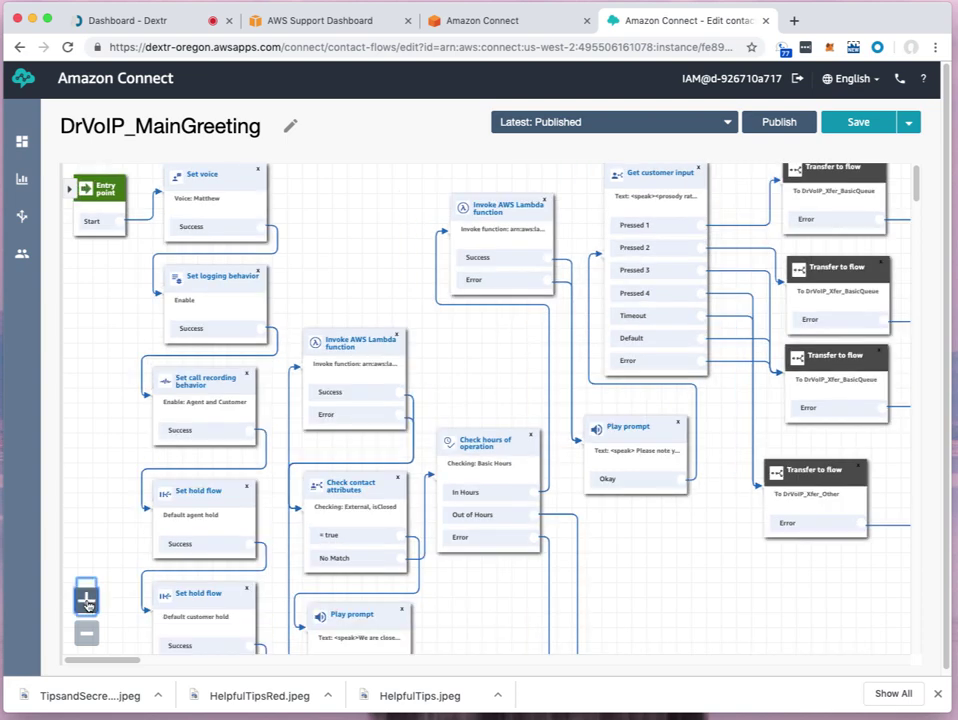
pyautogui.click(86, 600)
pyautogui.click(86, 600)
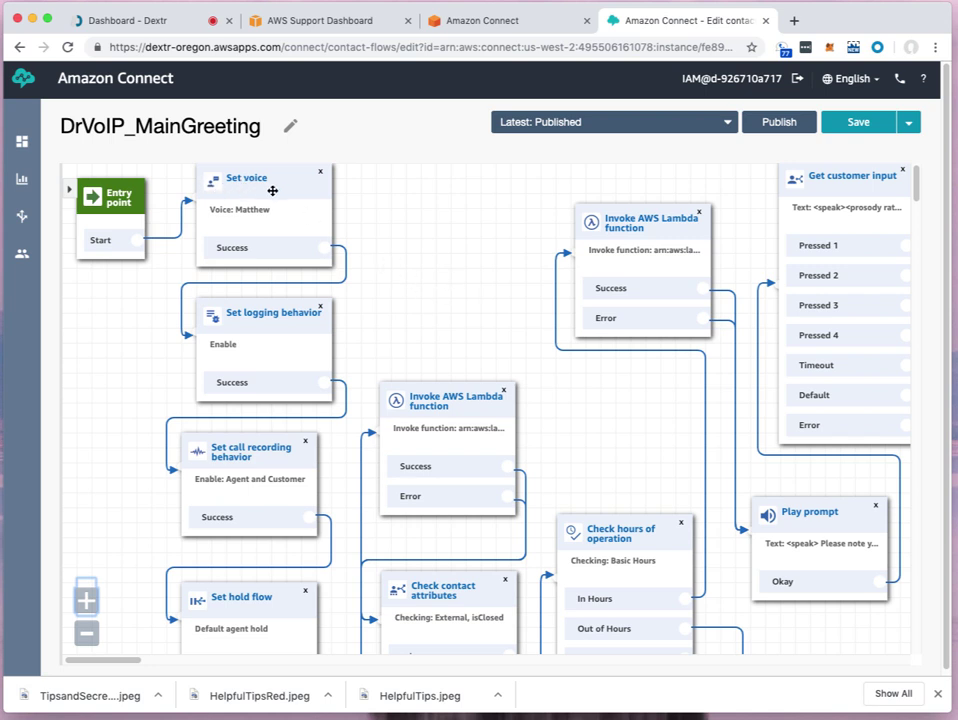
pyautogui.click(288, 282)
pyautogui.click(284, 190)
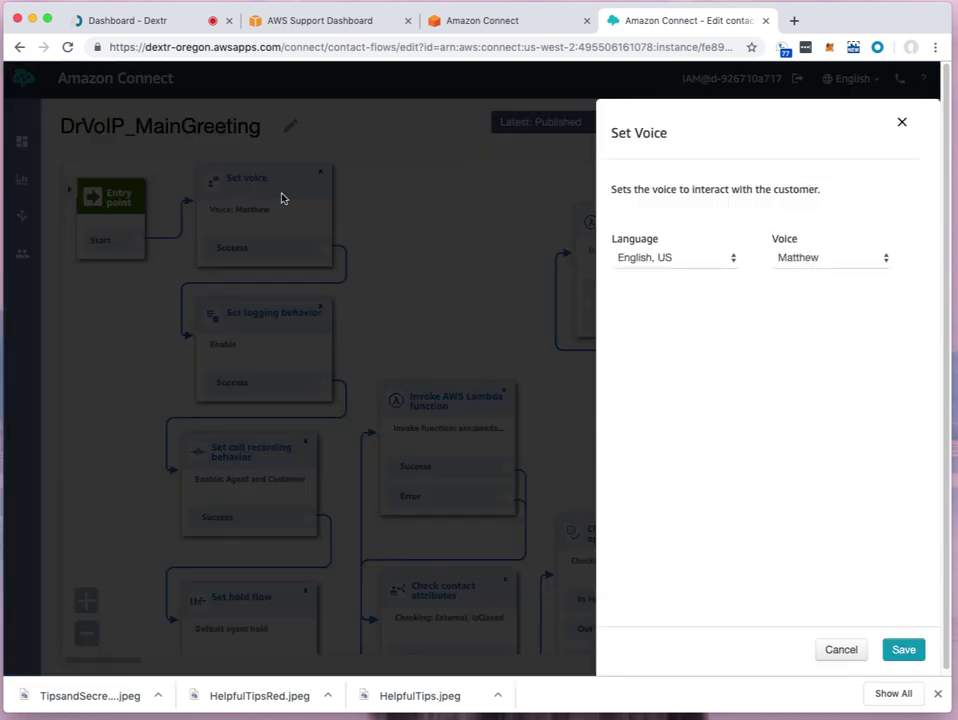
pyautogui.click(839, 649)
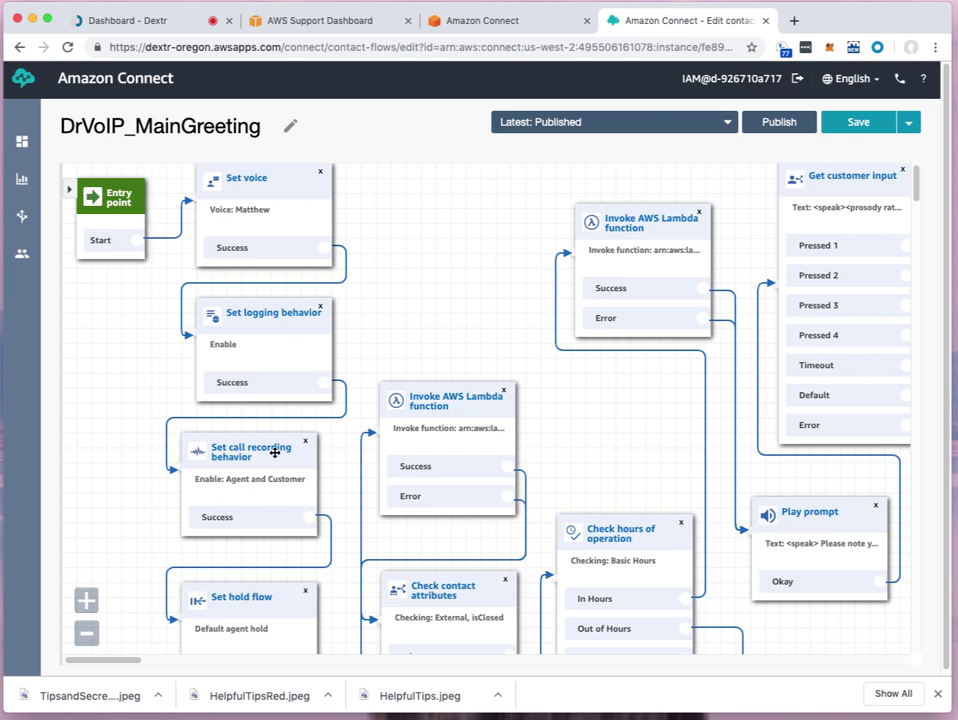
# - Inspect the agent Set hold flow block and its available hold flows, and close it without saving
pyautogui.hscroll(1, 272, 453)
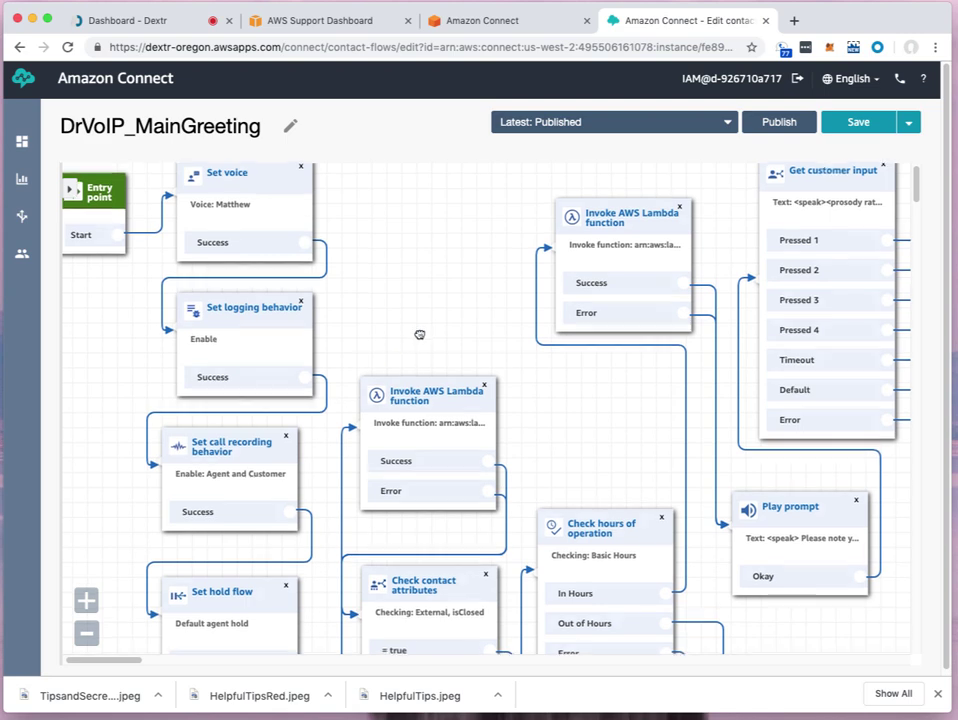
pyautogui.moveTo(419, 335); pyautogui.dragTo(404, 168)
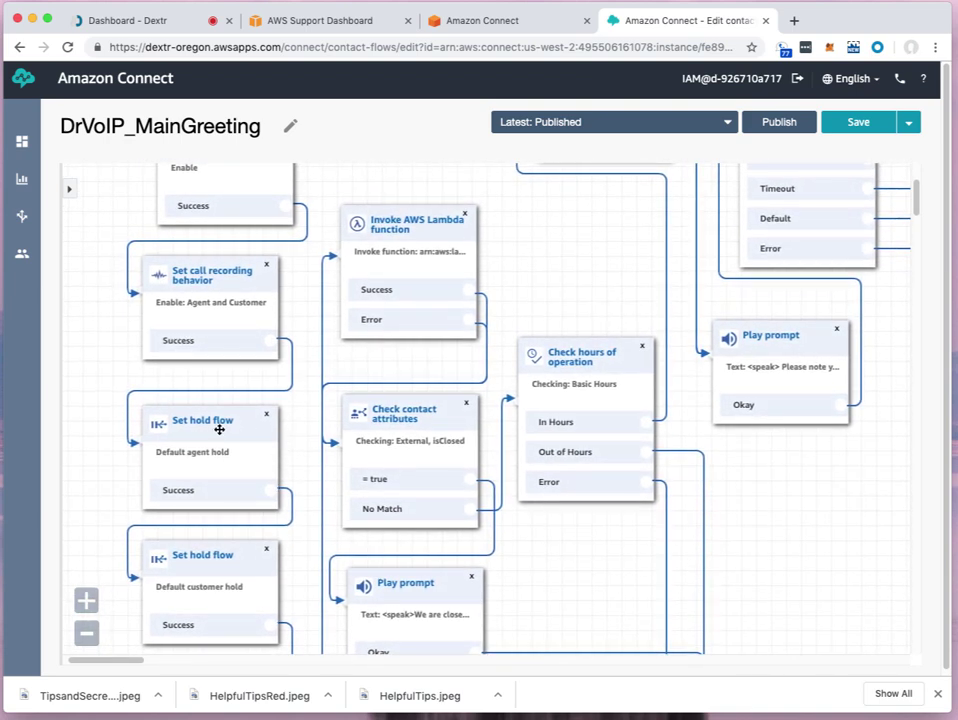
pyautogui.click(219, 429)
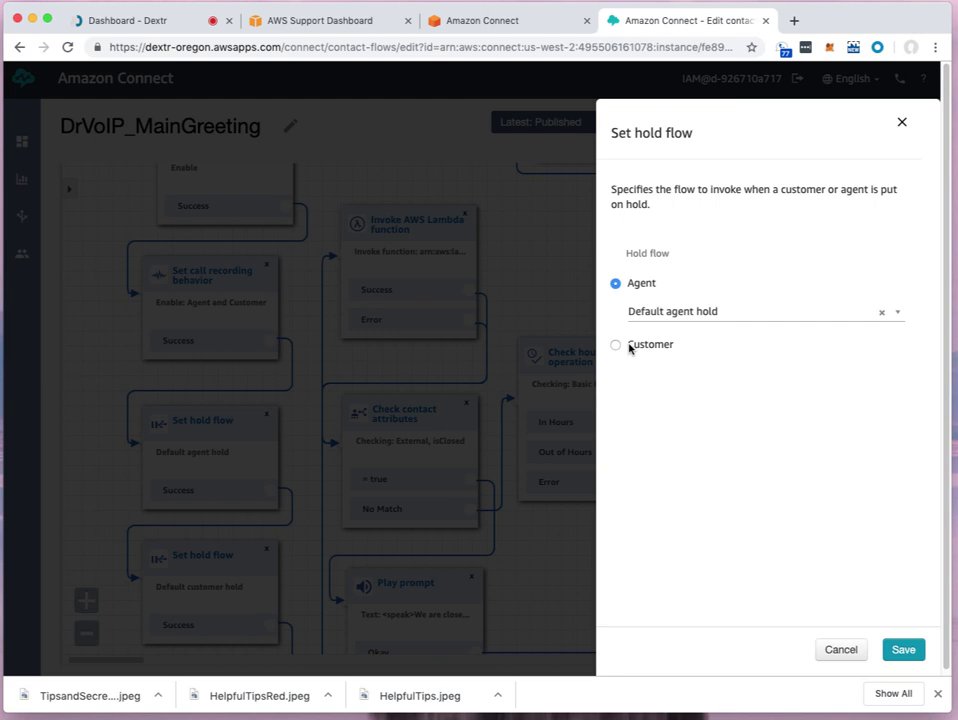
pyautogui.click(669, 313)
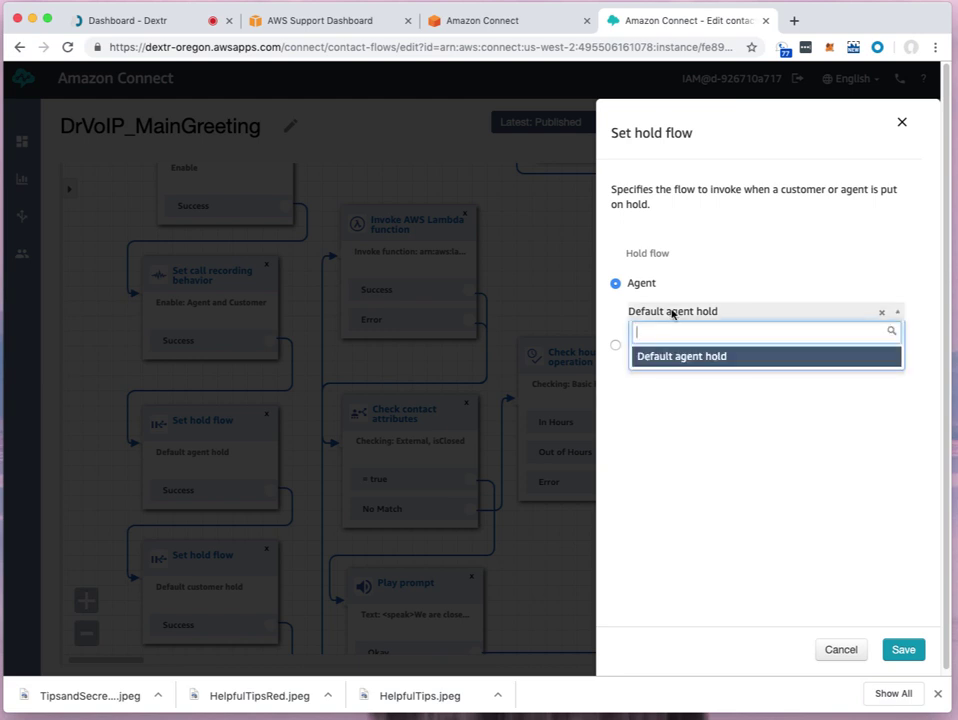
pyautogui.click(672, 313)
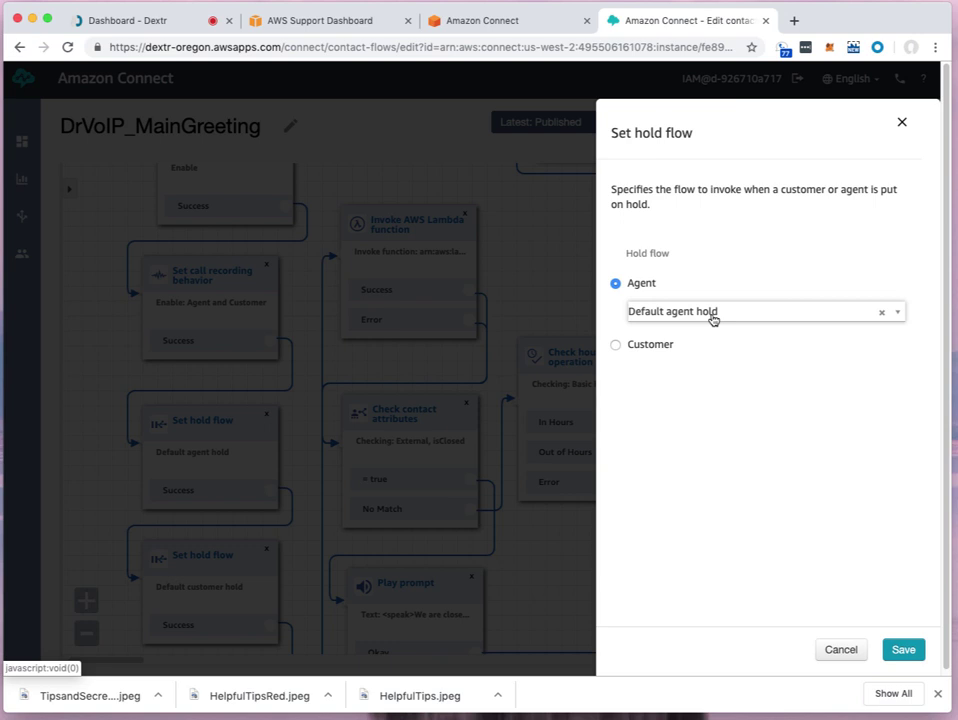
pyautogui.click(836, 649)
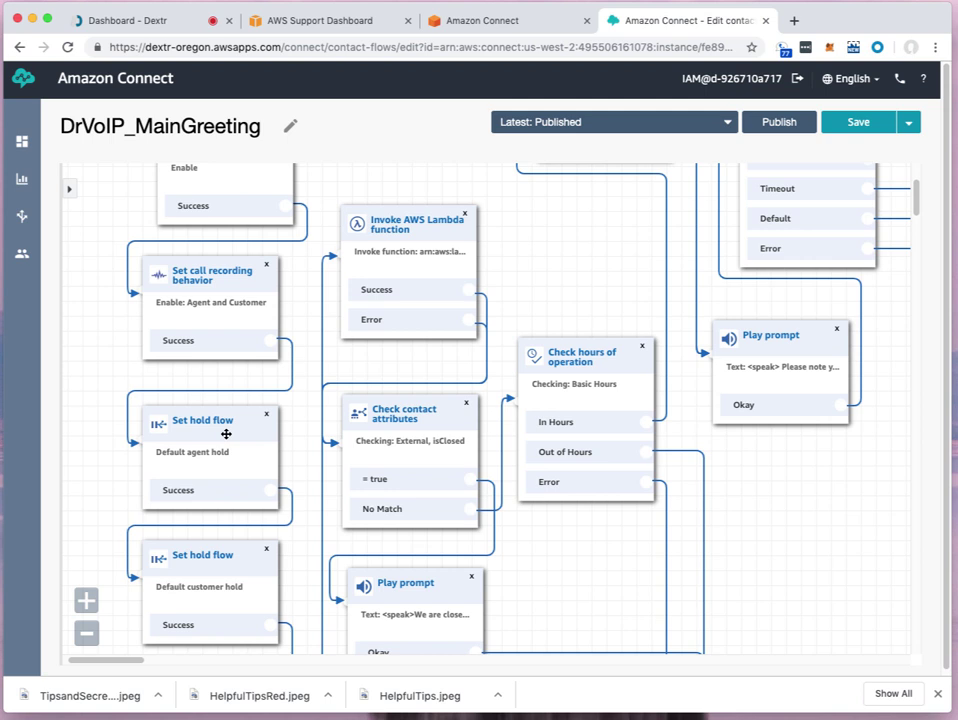
# - Examine the customer hold flow and agent whisper flow blocks at the end of the flow's setup chain
pyautogui.hscroll(1, 224, 436)
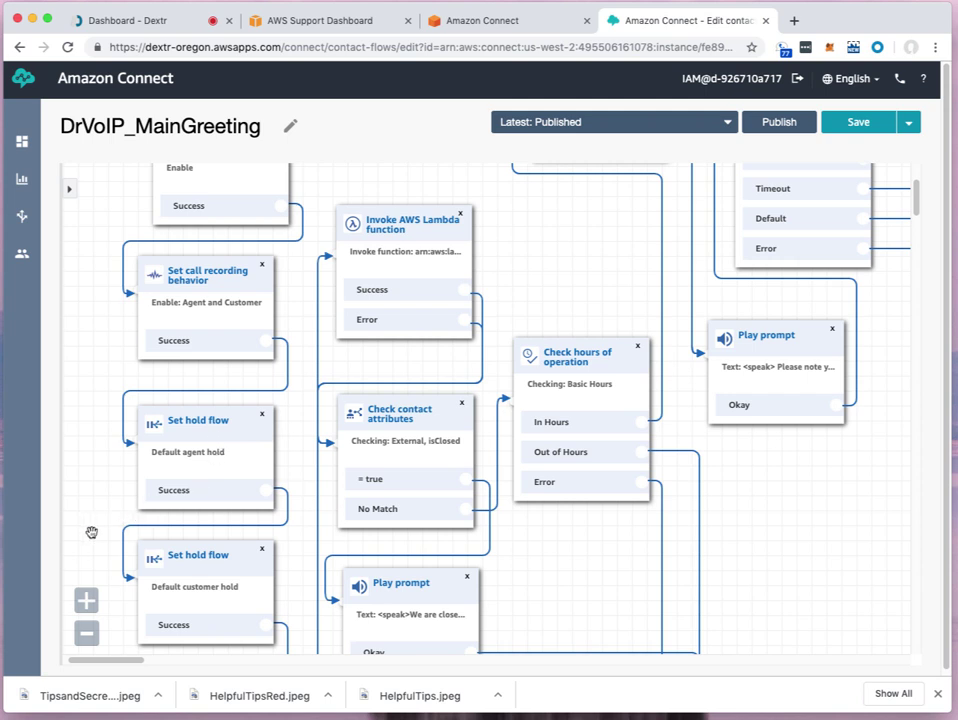
pyautogui.moveTo(91, 533); pyautogui.dragTo(111, 425)
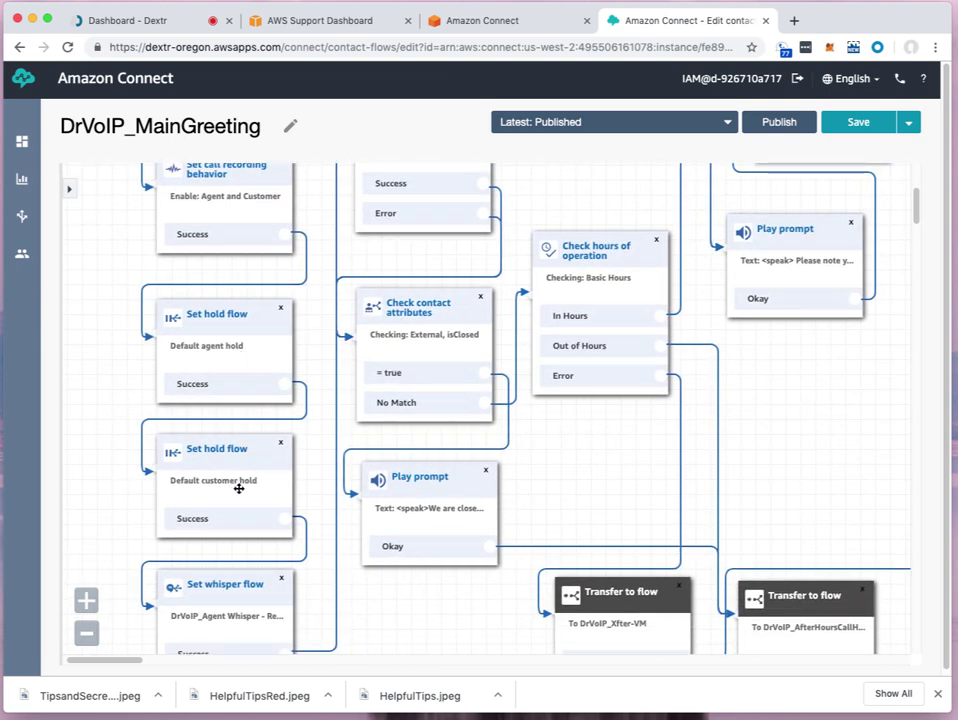
pyautogui.moveTo(107, 526); pyautogui.dragTo(90, 417)
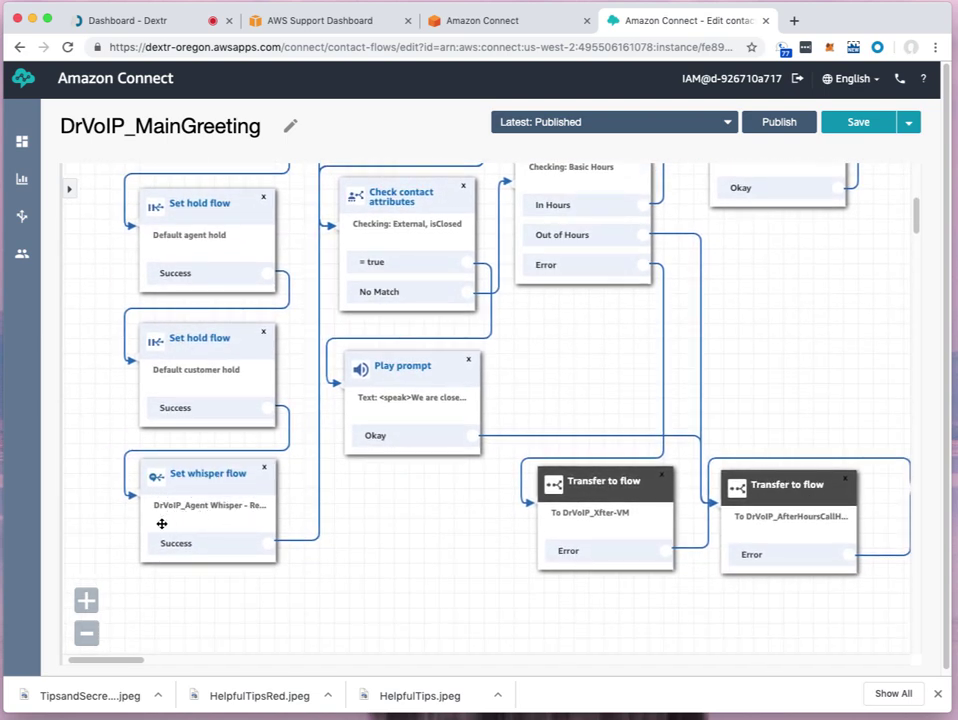
pyautogui.hscroll(-1, 188, 519)
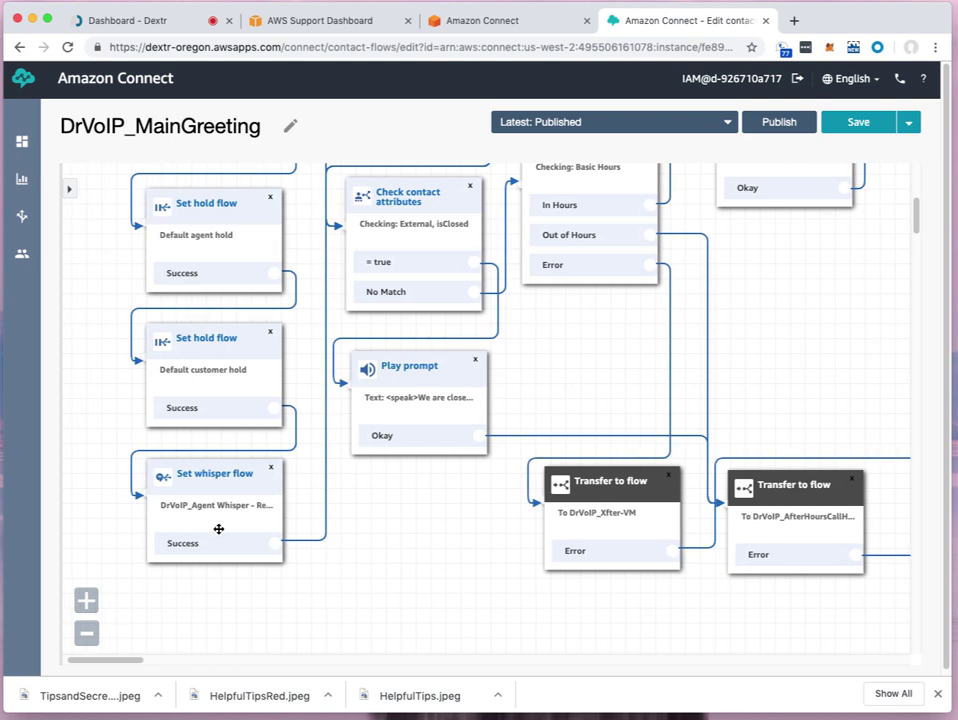
pyautogui.moveTo(376, 598)
pyautogui.mouseDown()
pyautogui.moveTo(368, 622)
pyautogui.moveTo(381, 573)
pyautogui.moveTo(381, 622)
pyautogui.mouseUp()
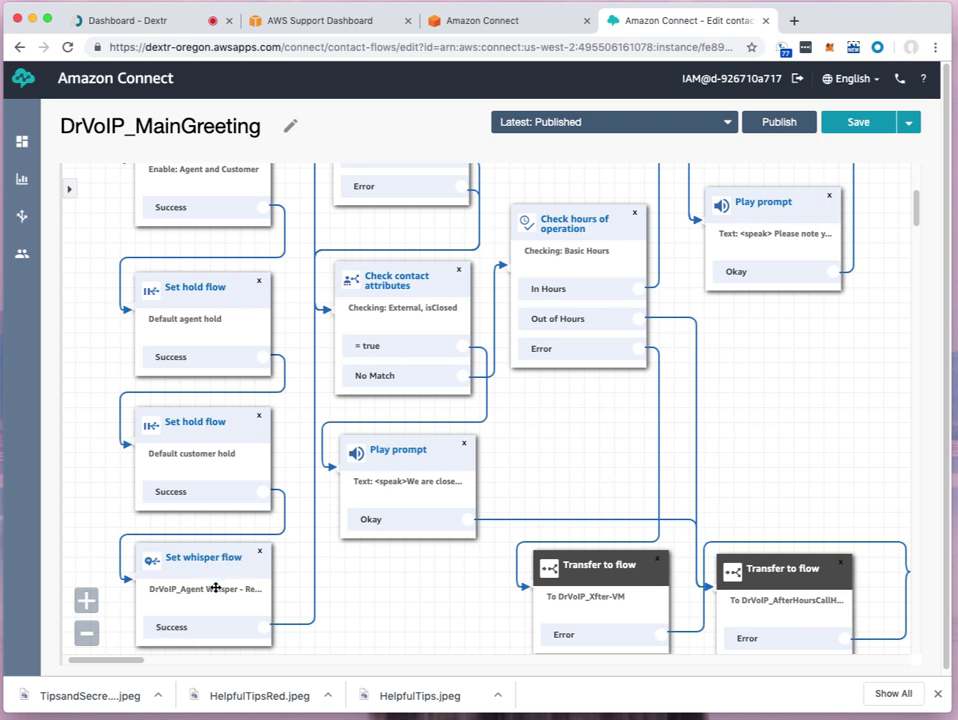
pyautogui.moveTo(374, 603); pyautogui.dragTo(372, 610)
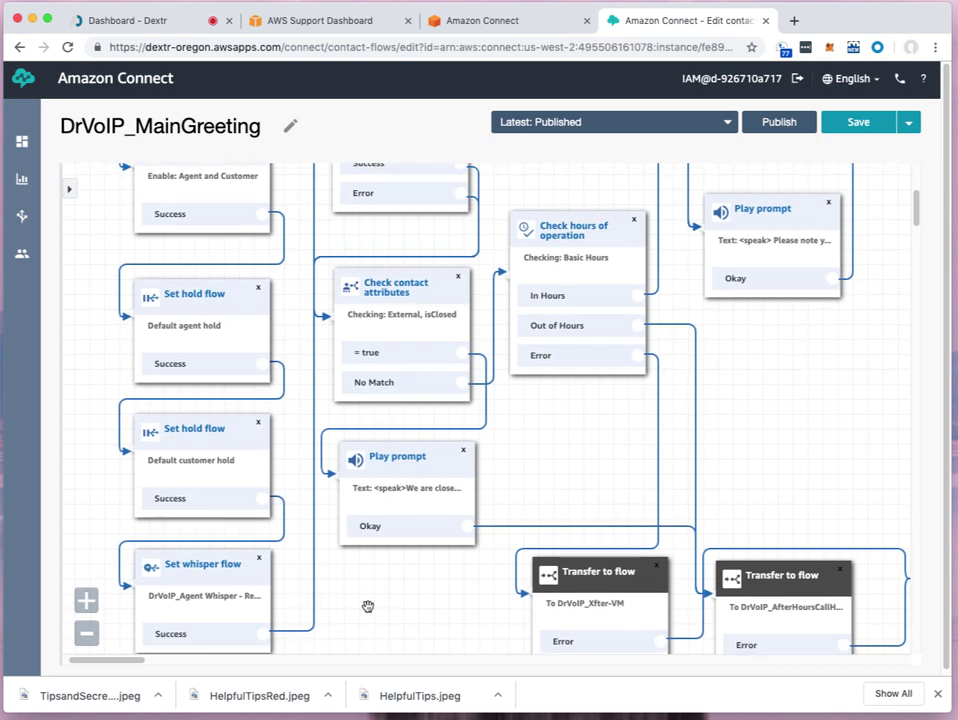
# - Examine the Check hours of operation block and trace its Out of Hours branch to the transfer block
pyautogui.moveTo(541, 440); pyautogui.dragTo(526, 562)
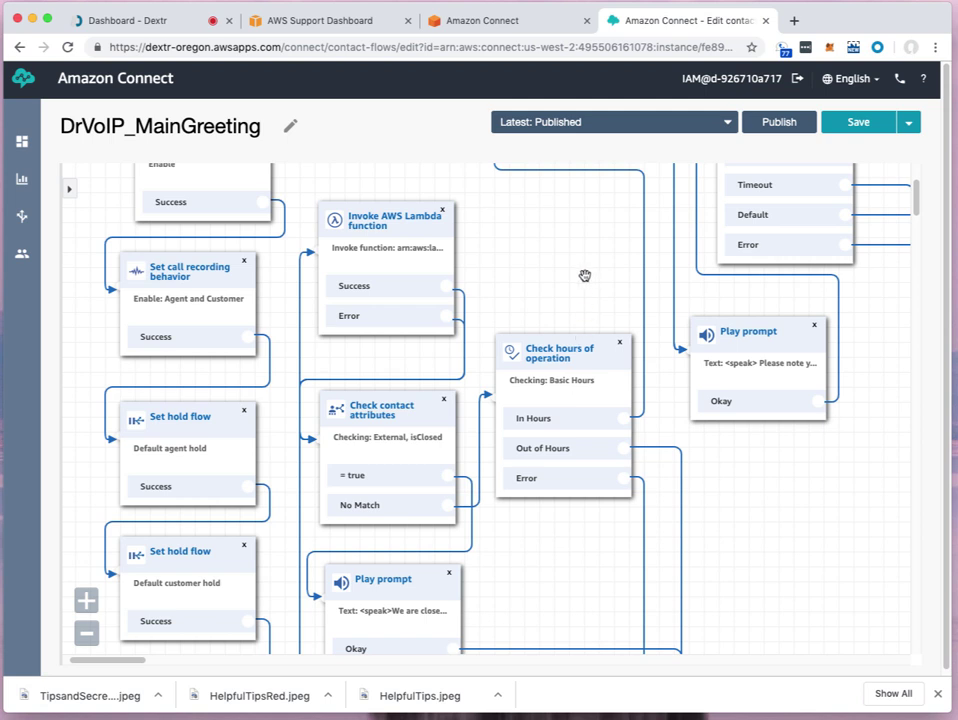
pyautogui.moveTo(583, 286); pyautogui.dragTo(590, 234)
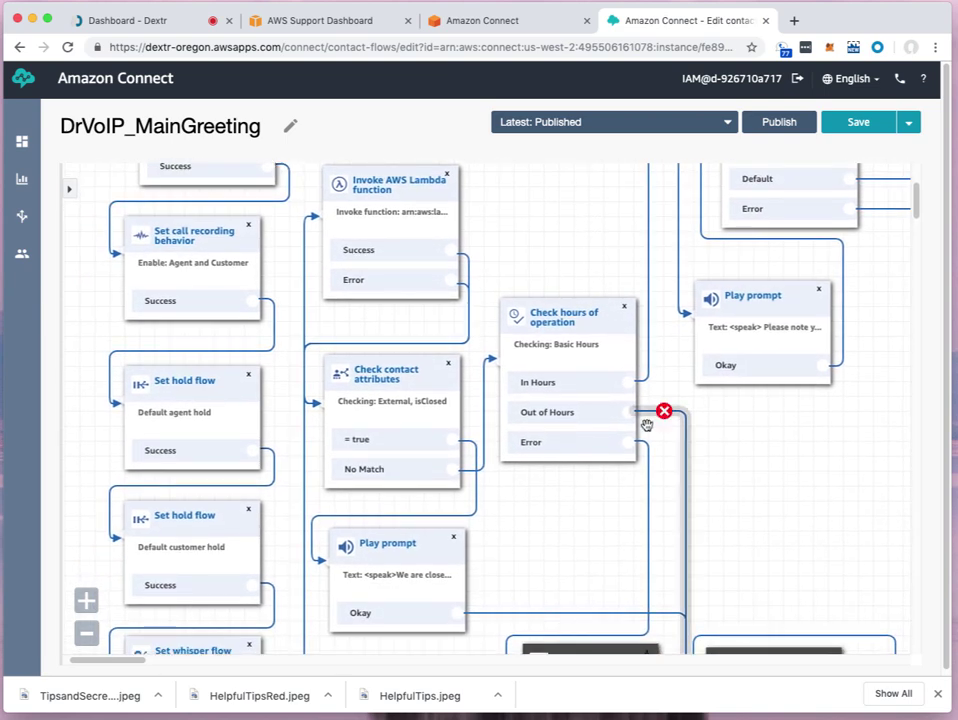
pyautogui.moveTo(752, 519); pyautogui.dragTo(716, 312)
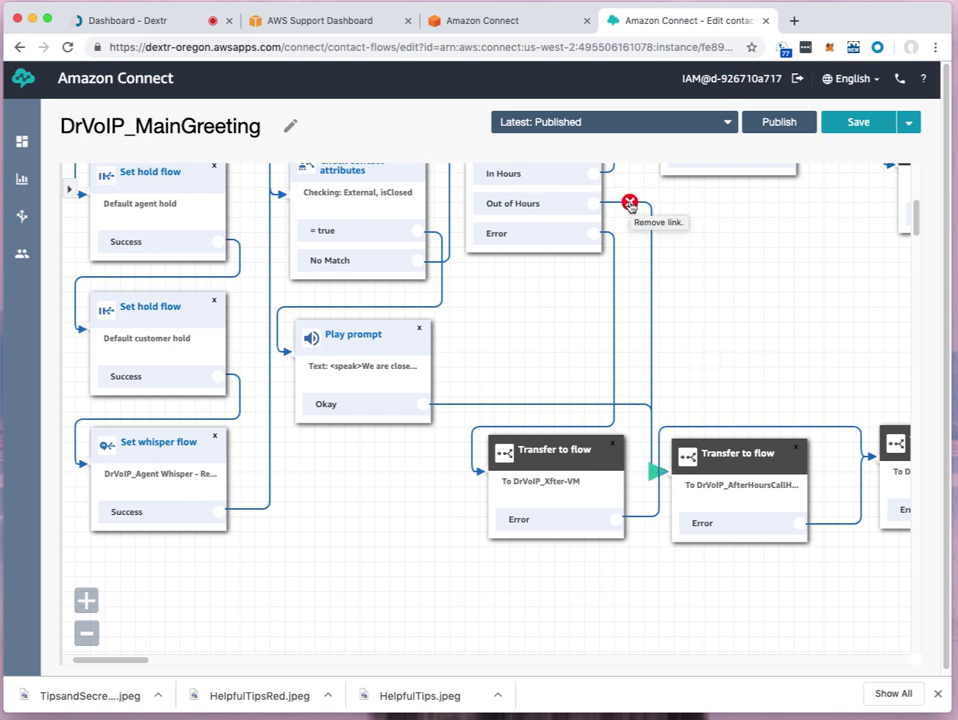
pyautogui.scroll(1, 727, 507)
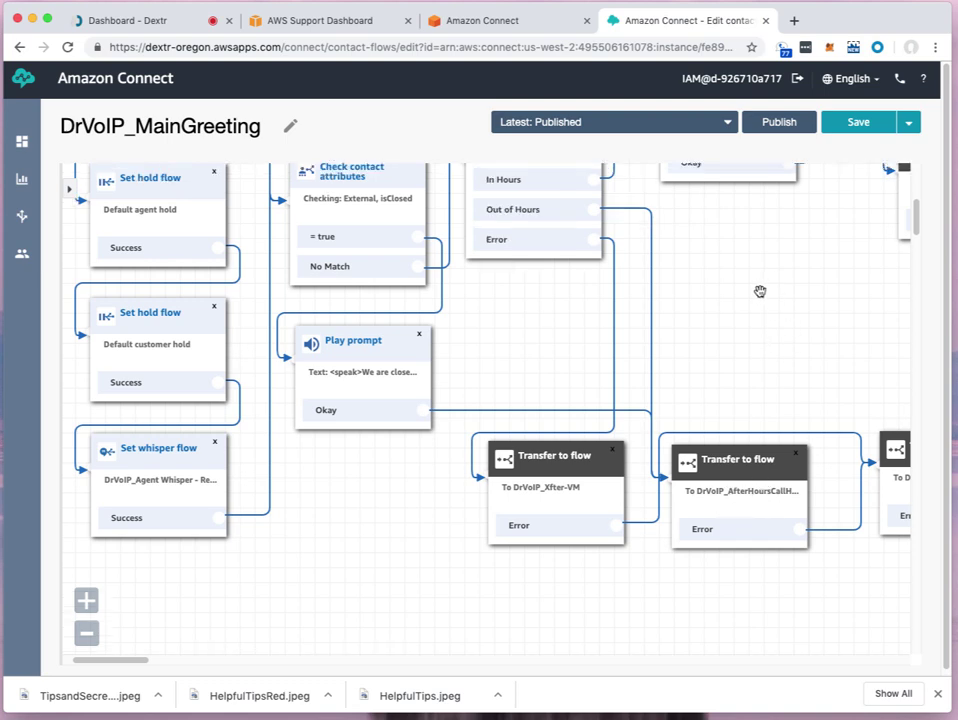
# - Examine the in-hours path from the Lambda function and prompt through the Get customer input options to the transfer, error handler and disconnect blocks
pyautogui.moveTo(760, 291); pyautogui.dragTo(720, 551)
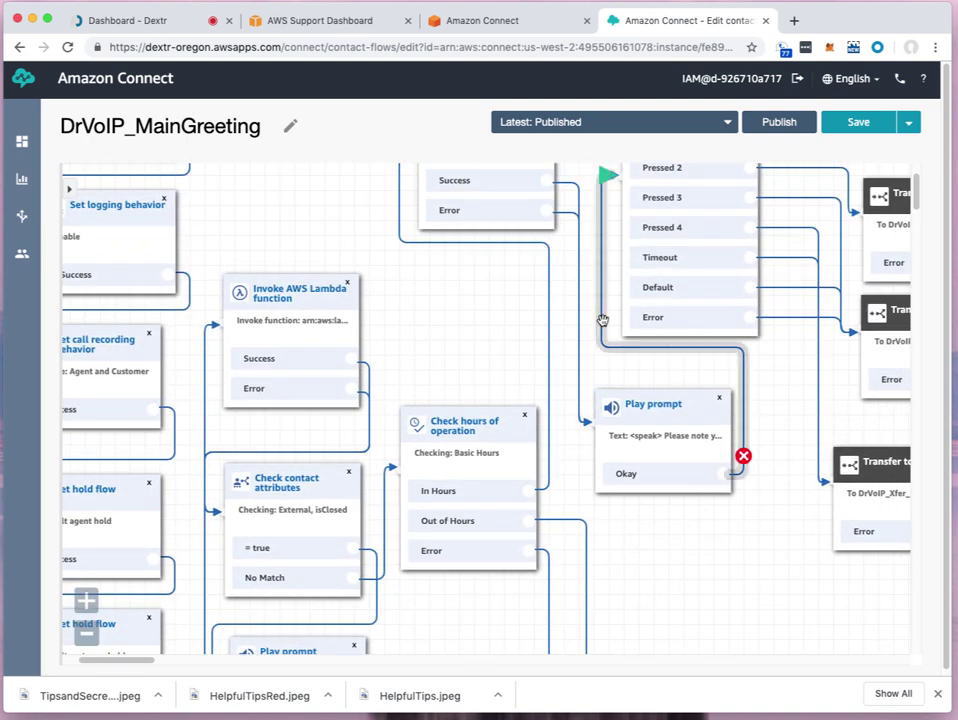
pyautogui.moveTo(458, 316); pyautogui.dragTo(448, 462)
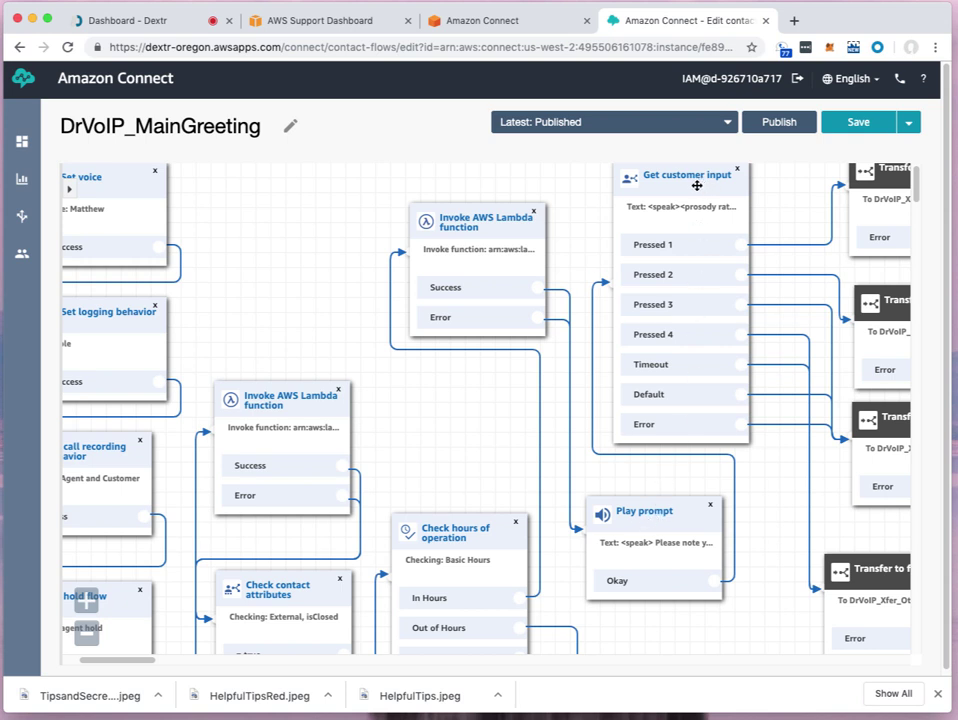
pyautogui.hscroll(-2, 690, 184)
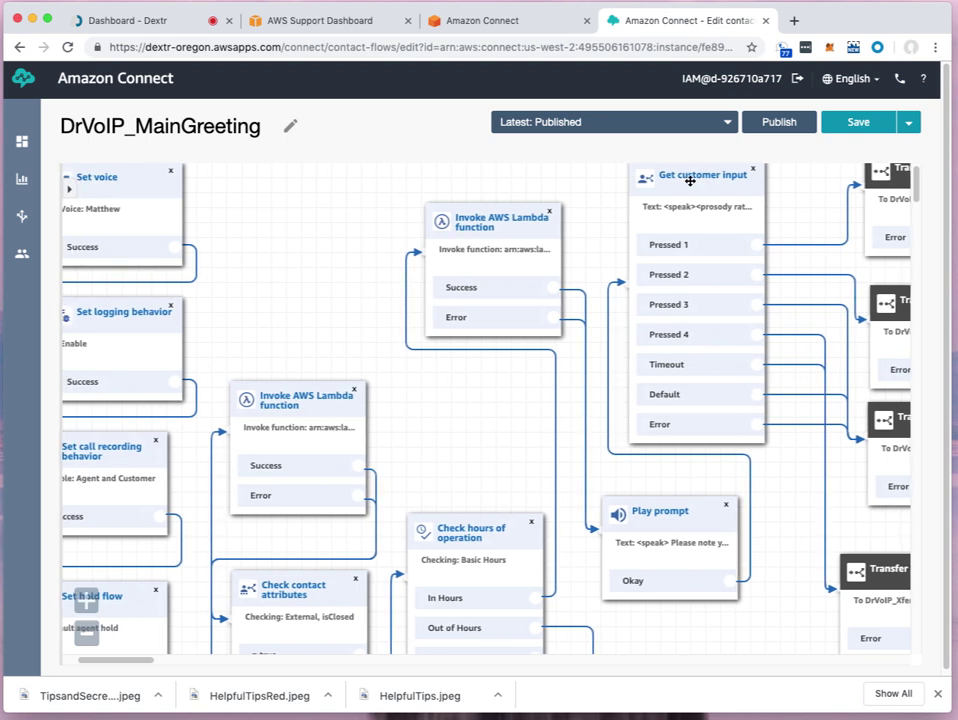
pyautogui.hscroll(1, 683, 183)
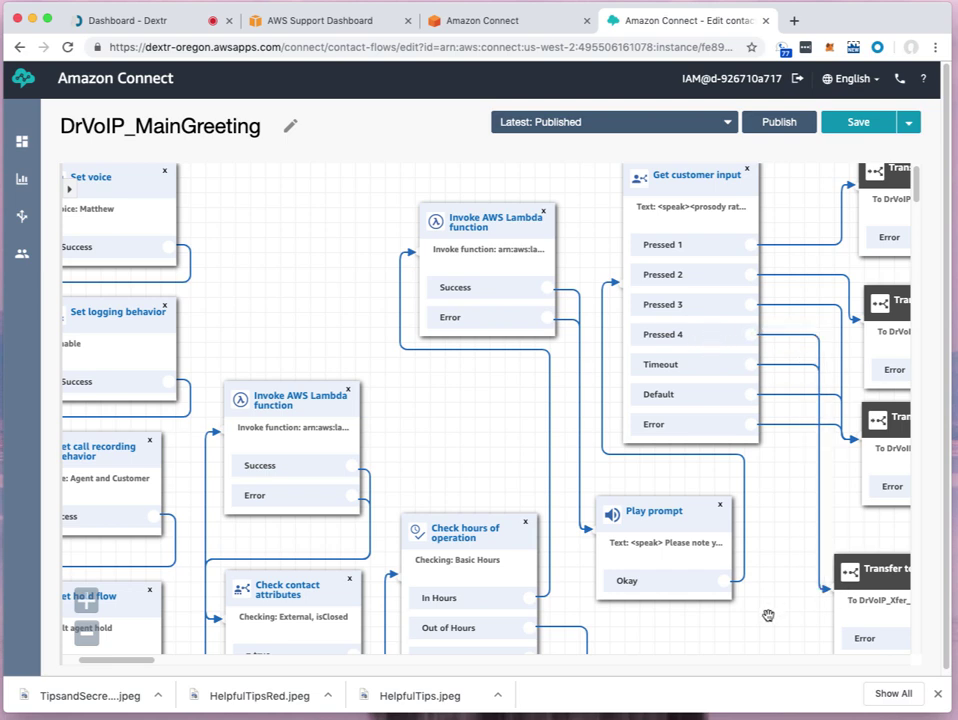
pyautogui.moveTo(768, 615); pyautogui.dragTo(582, 579)
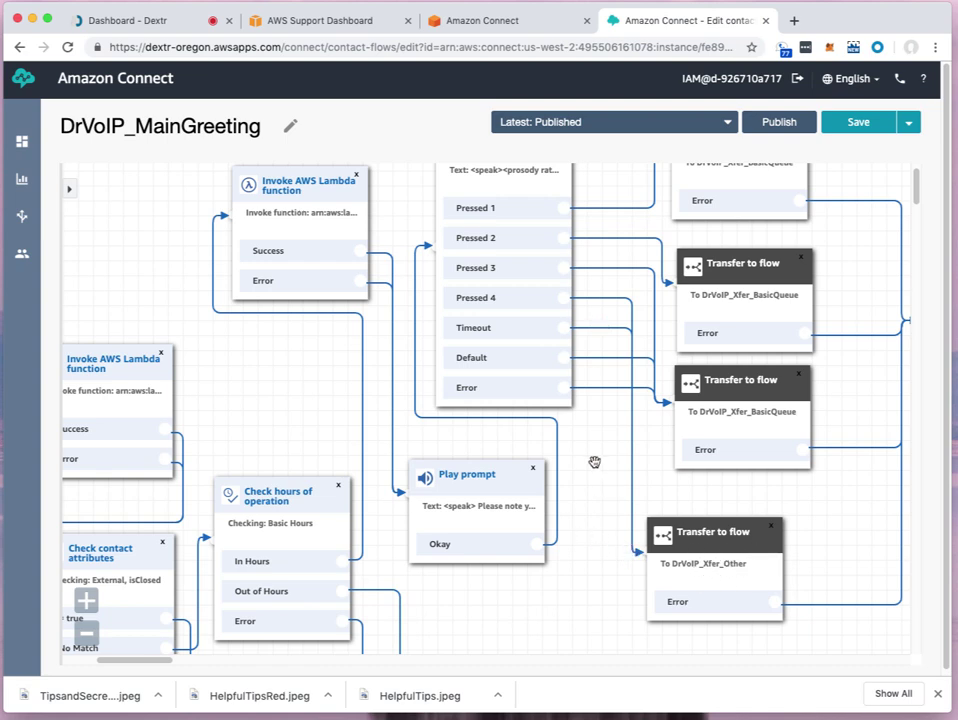
pyautogui.moveTo(594, 460); pyautogui.dragTo(549, 603)
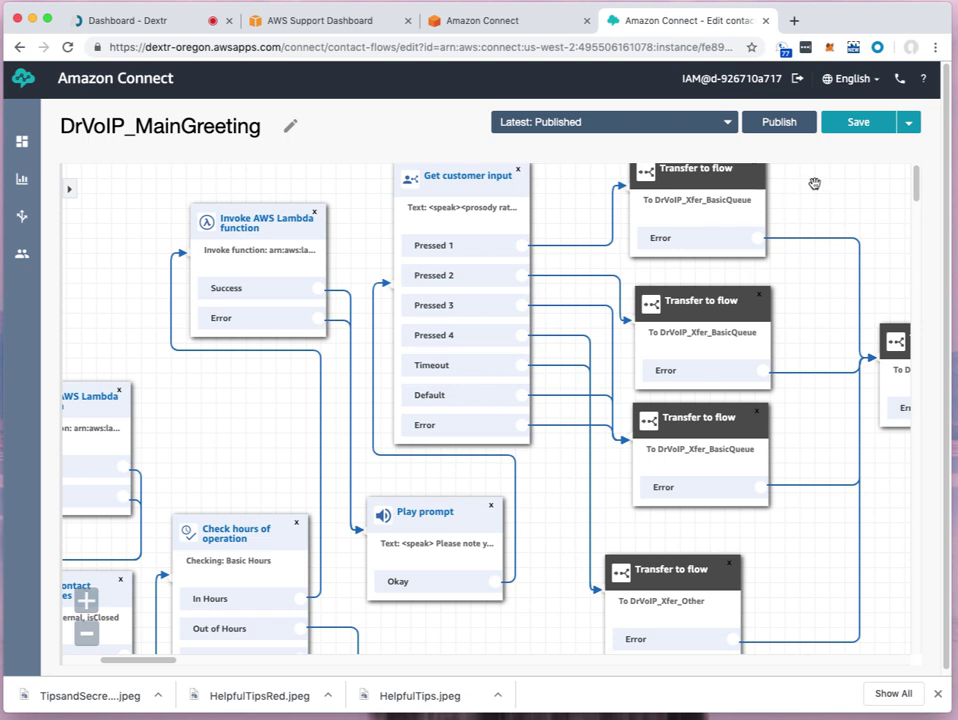
pyautogui.moveTo(834, 184); pyautogui.dragTo(614, 214)
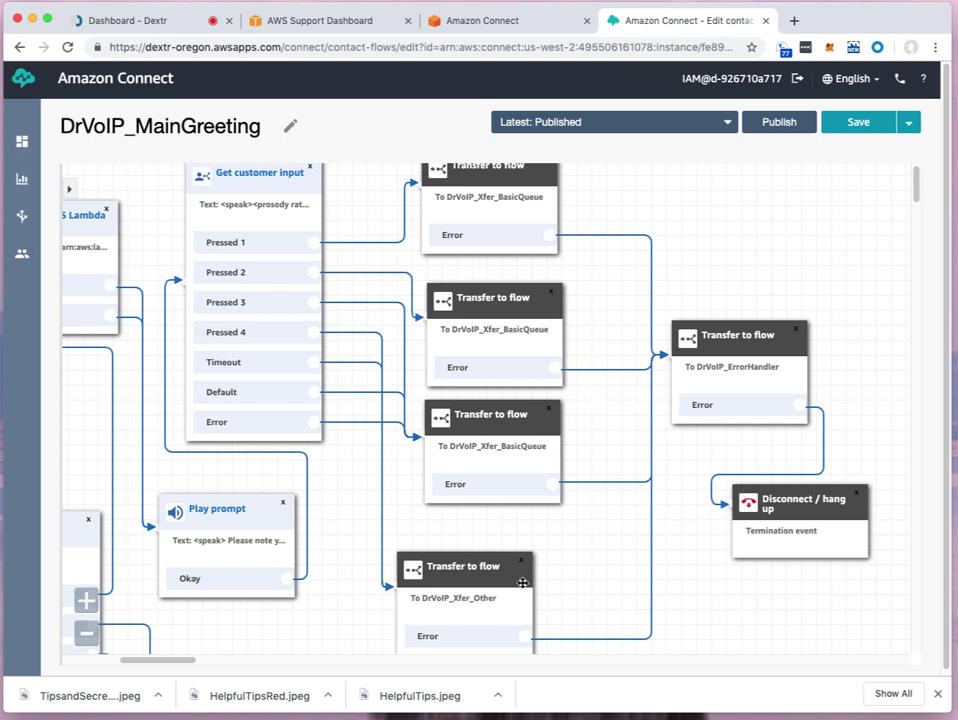
pyautogui.moveTo(710, 624); pyautogui.dragTo(717, 624)
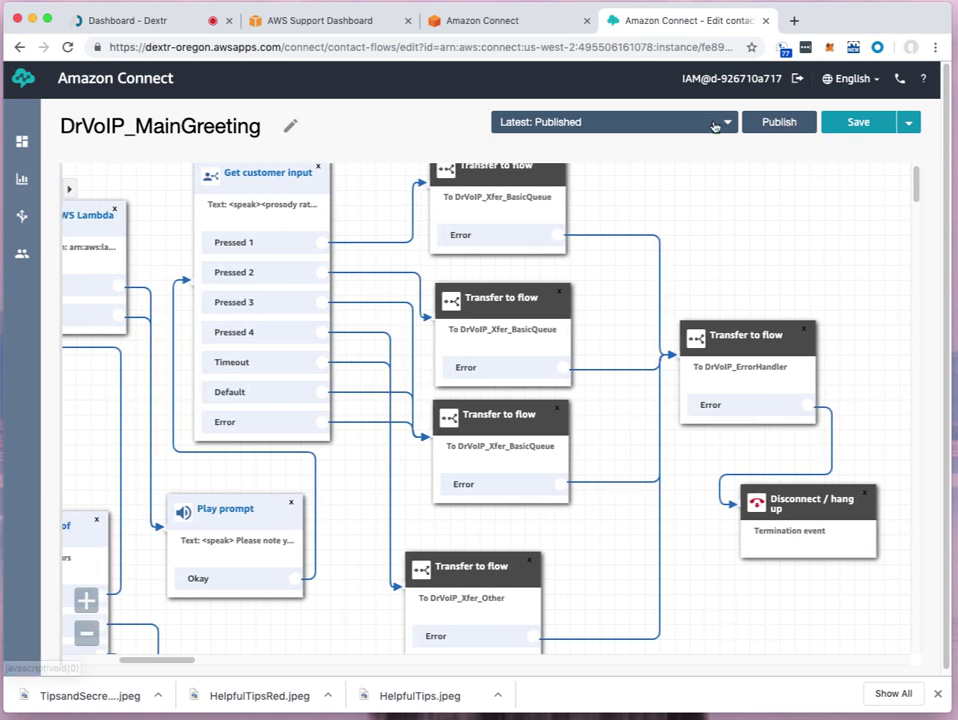
# - Review the contact flow's list of saved and published versions, and display the additional save, export and import options
pyautogui.click(726, 123)
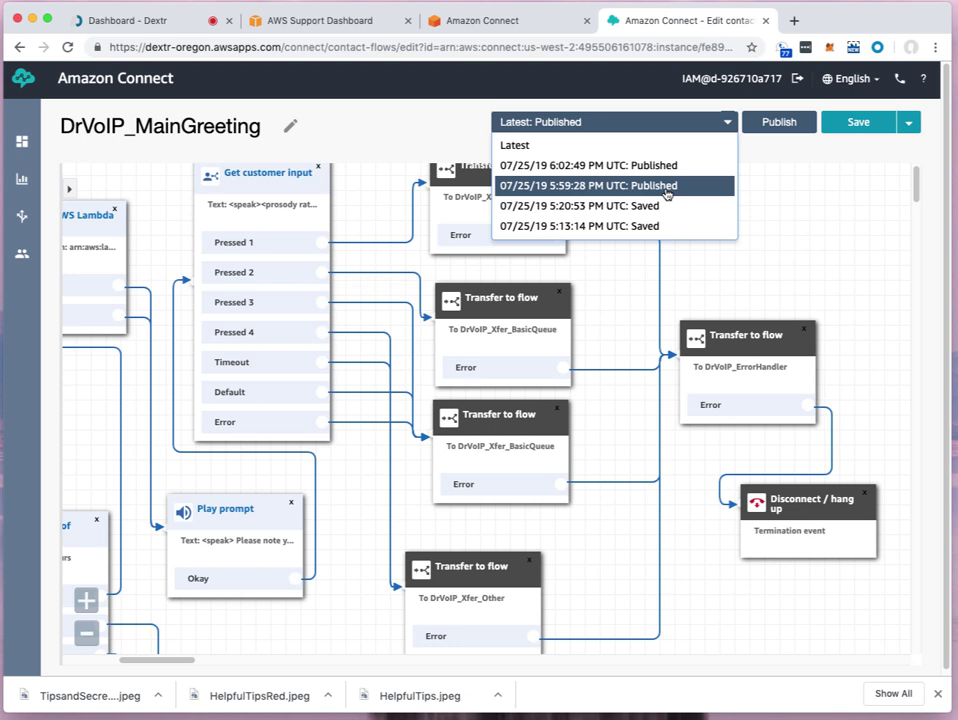
pyautogui.click(819, 200)
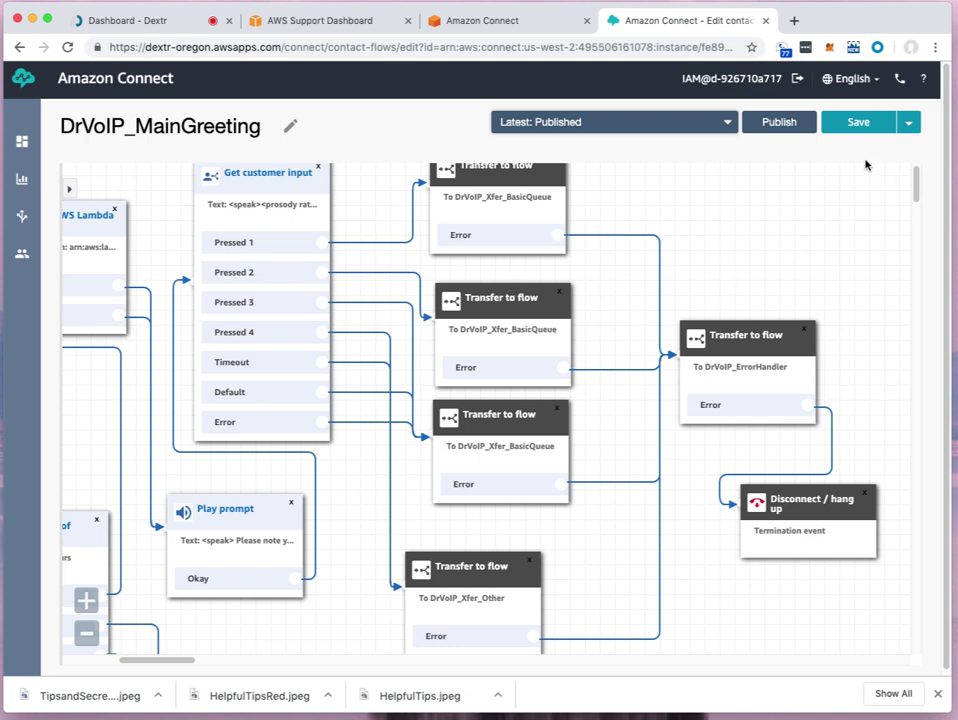
pyautogui.click(910, 123)
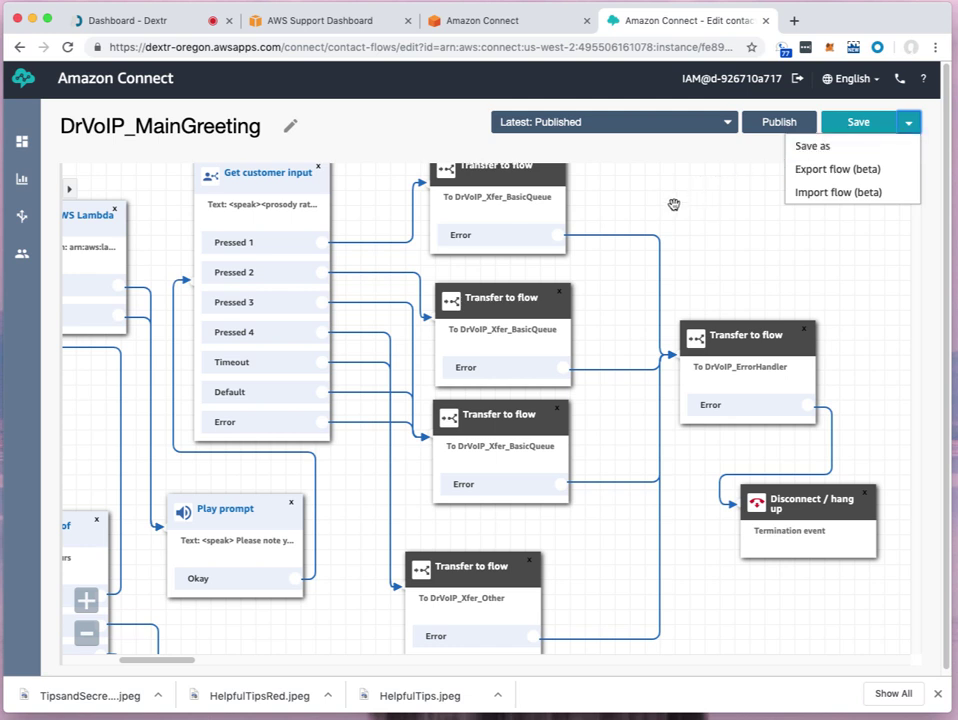
# - Open the flow's name for editing, and trace the hours and contact attributes branches to the voicemail, after-hours and error handler transfer blocks
pyautogui.scroll(1, 664, 218)
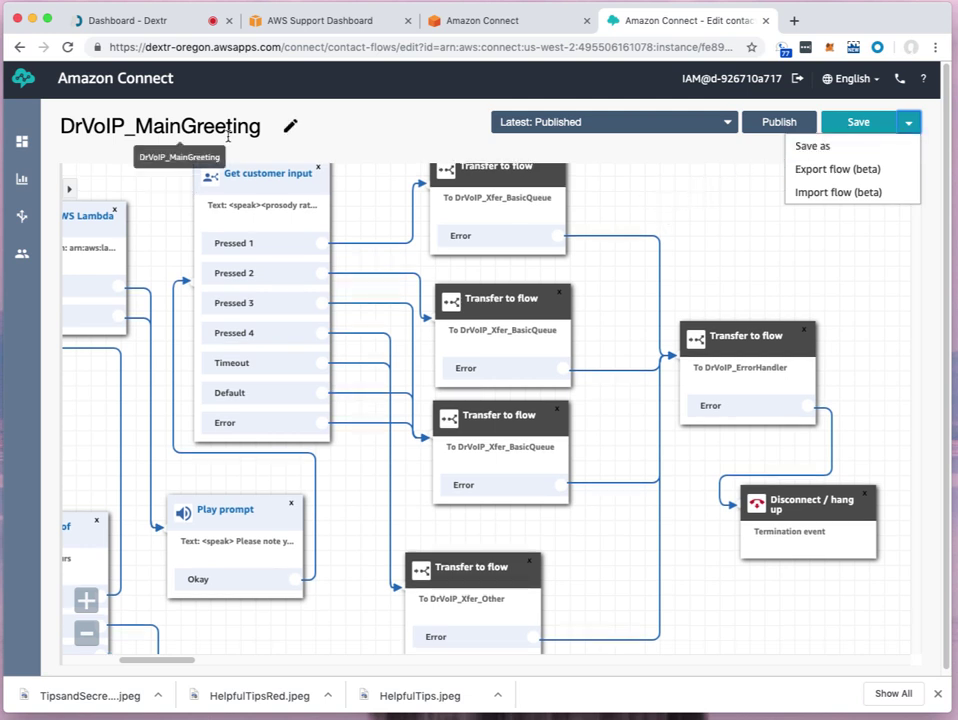
pyautogui.click(290, 127)
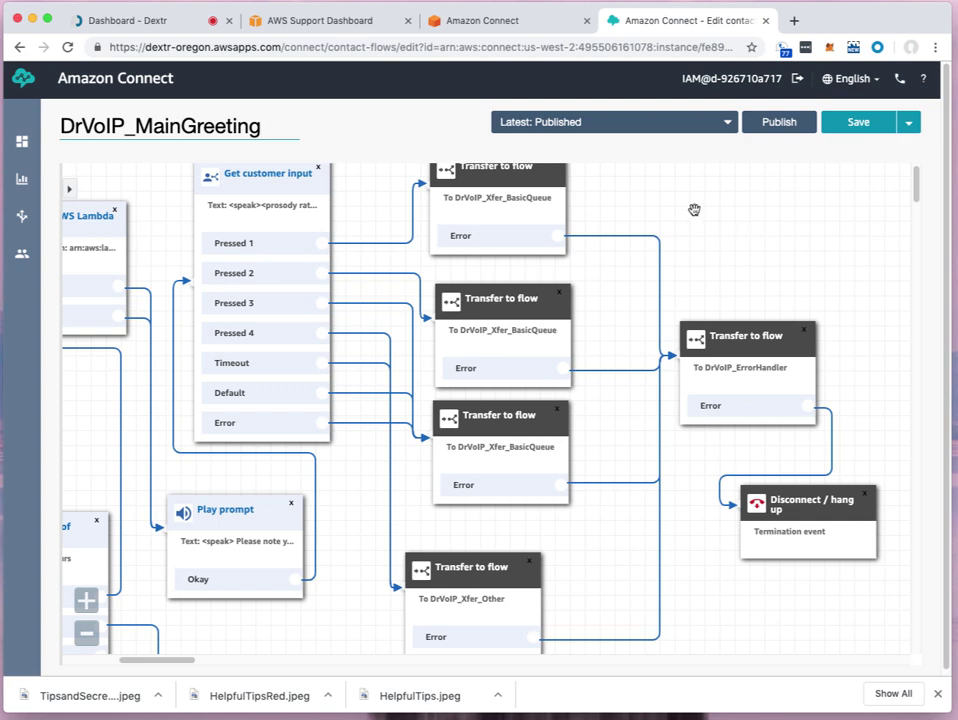
pyautogui.moveTo(678, 207); pyautogui.dragTo(921, 237)
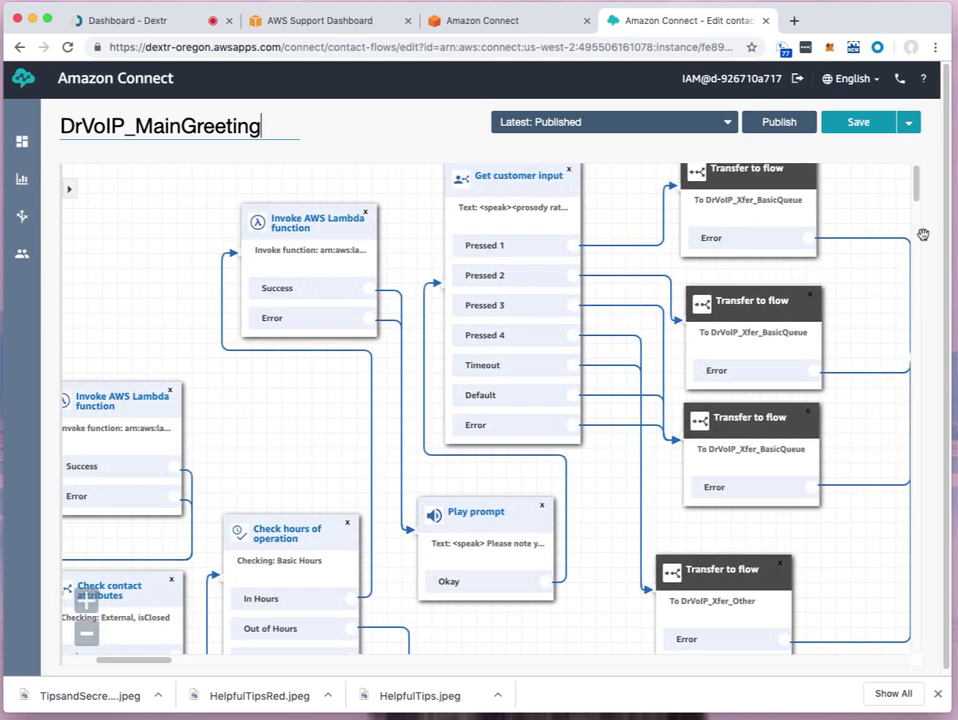
pyautogui.moveTo(149, 217); pyautogui.dragTo(338, 229)
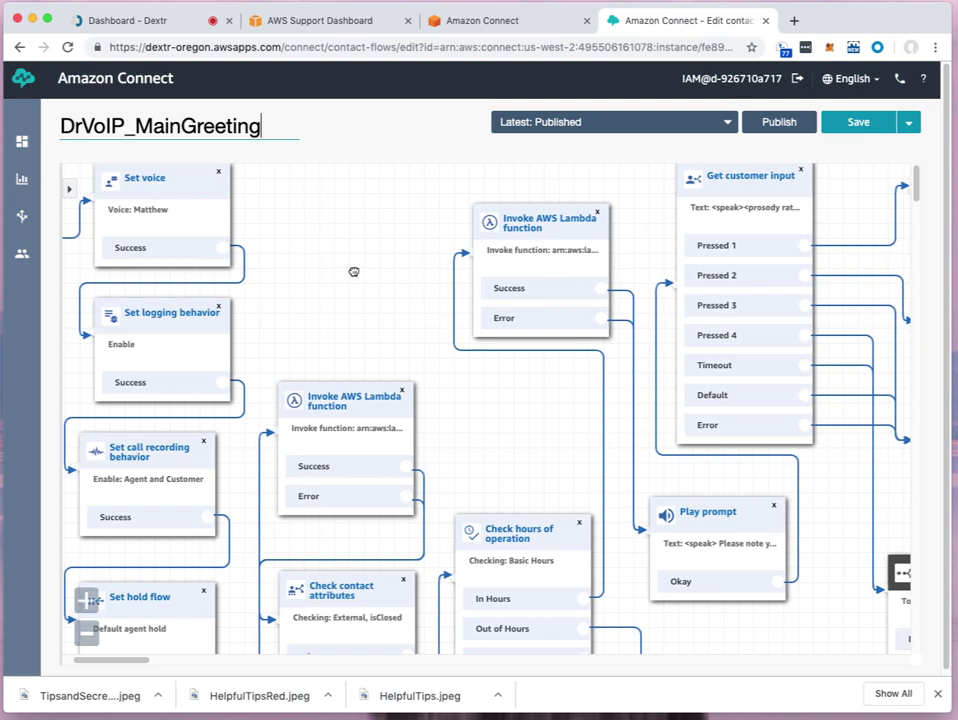
pyautogui.moveTo(355, 274)
pyautogui.mouseDown()
pyautogui.moveTo(351, 261)
pyautogui.moveTo(351, 273)
pyautogui.mouseUp()
pyautogui.moveTo(353, 279); pyautogui.dragTo(363, 277)
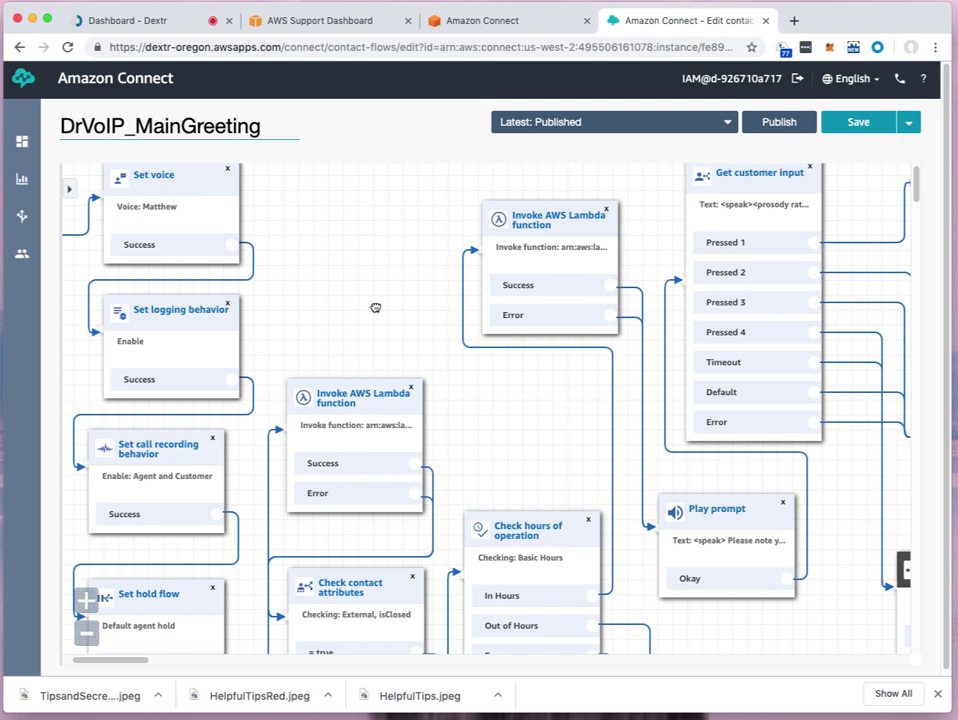
pyautogui.moveTo(375, 308); pyautogui.dragTo(378, 190)
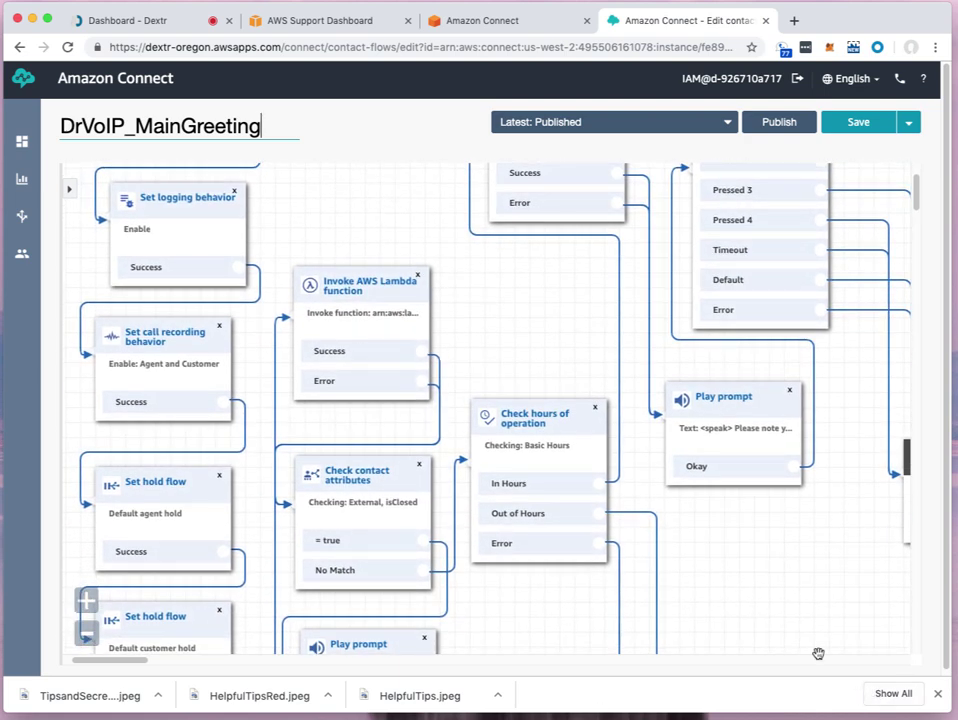
pyautogui.moveTo(781, 605); pyautogui.dragTo(699, 387)
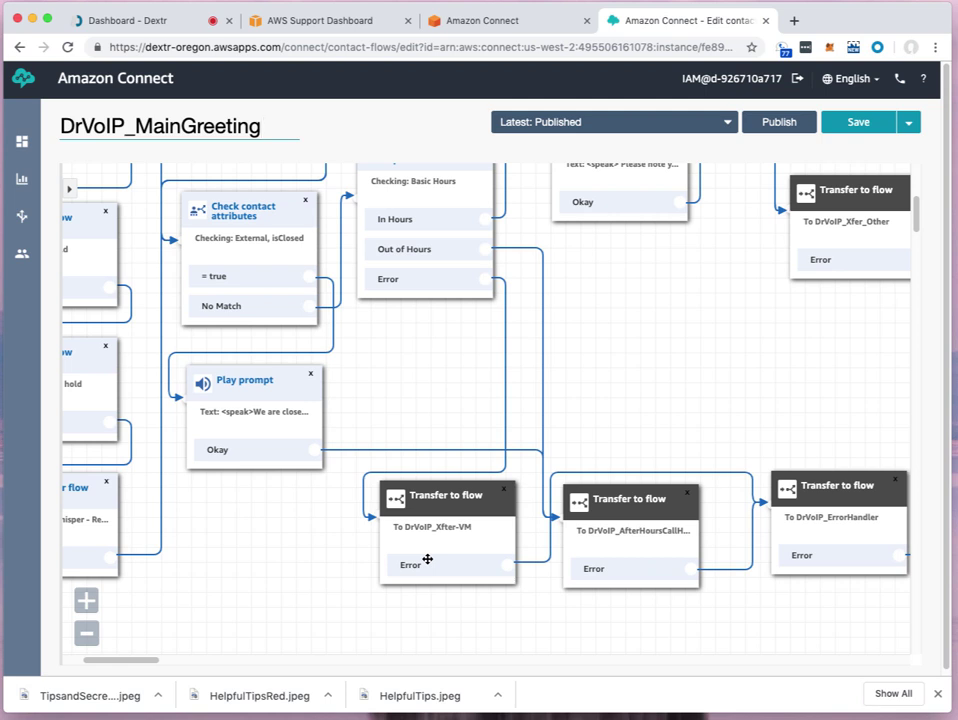
pyautogui.scroll(-1, 460, 509)
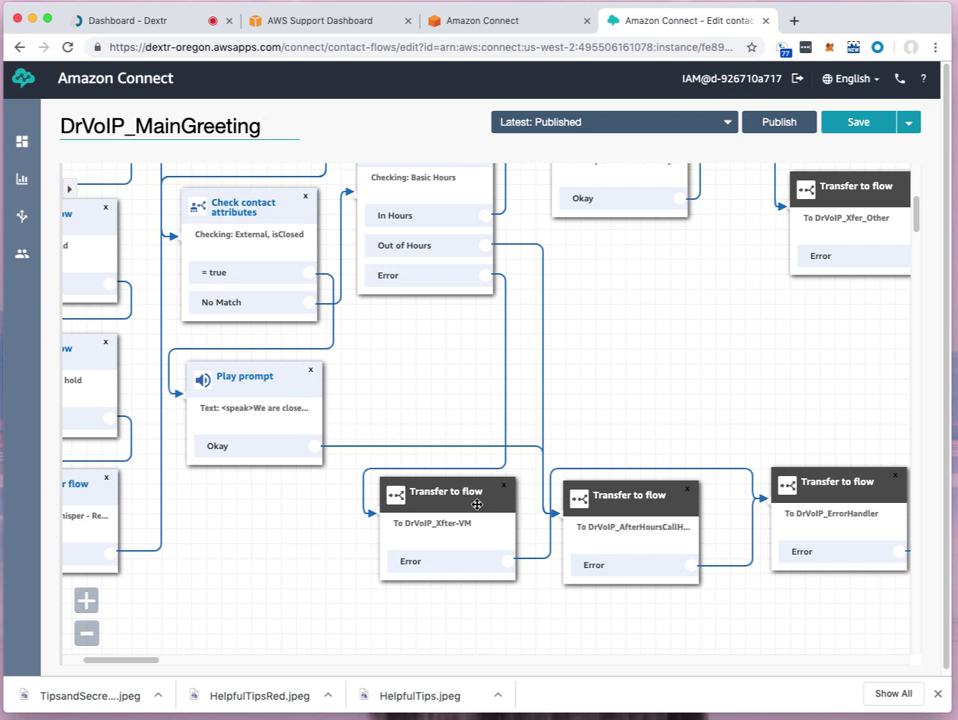
# - Open the DrVoIP_Xfter-VM flow from the list of contact flows and collapse its block palette
pyautogui.moveTo(6, 248)
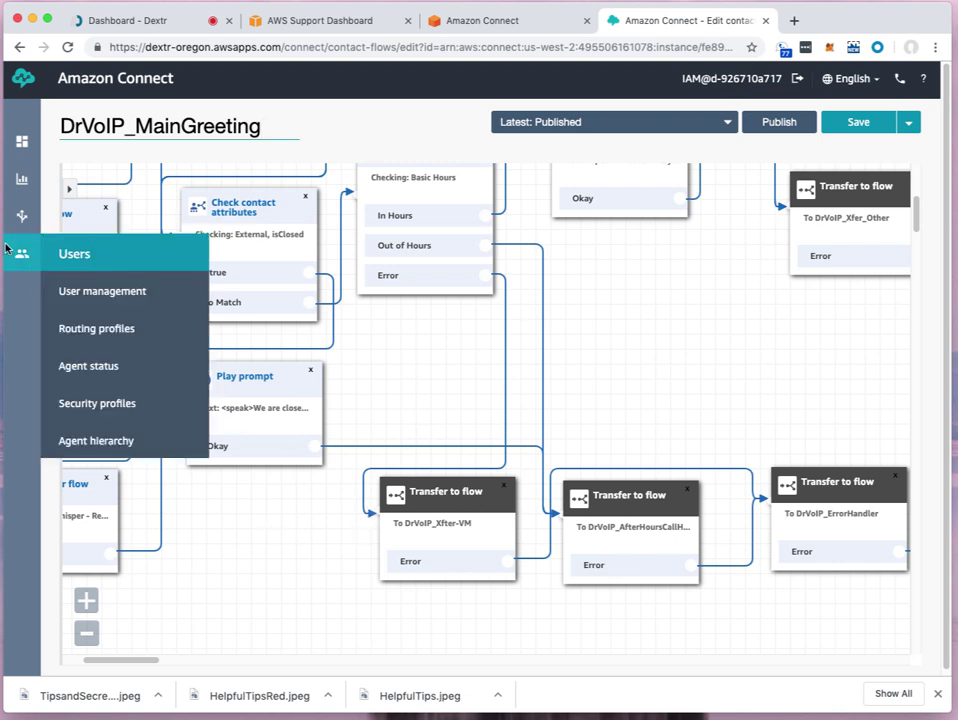
pyautogui.moveTo(26, 215)
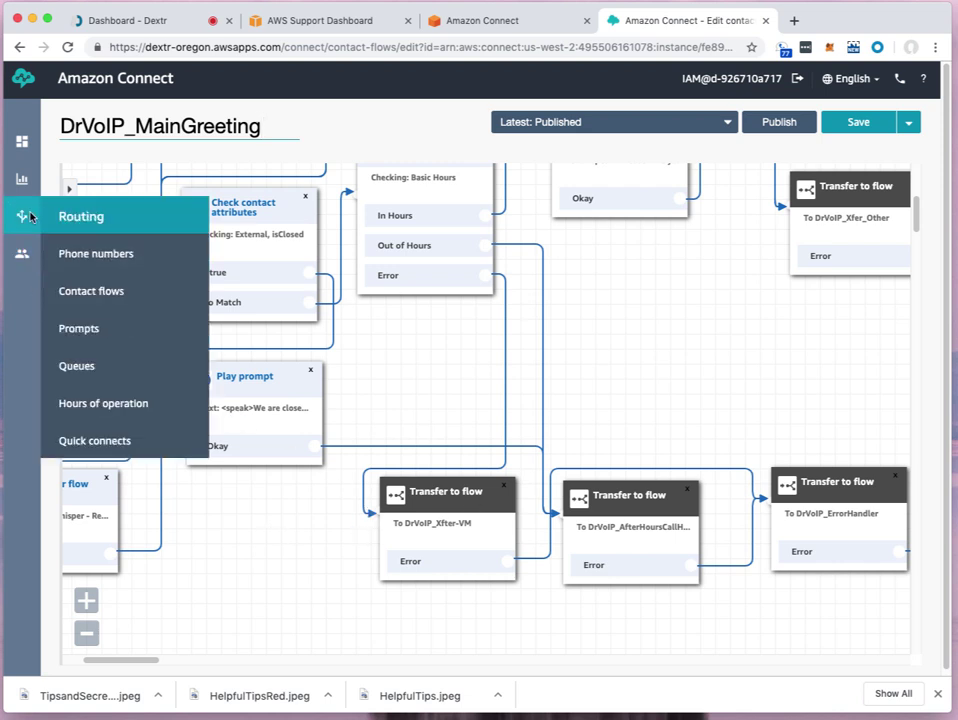
pyautogui.click(93, 290)
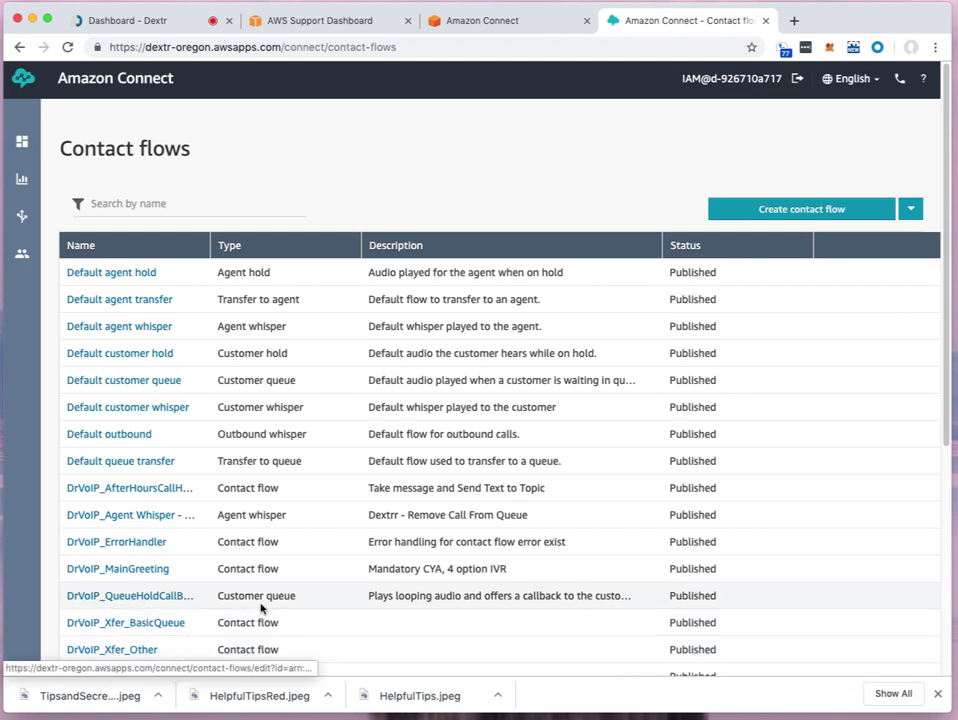
pyautogui.moveTo(359, 601); pyautogui.dragTo(370, 541)
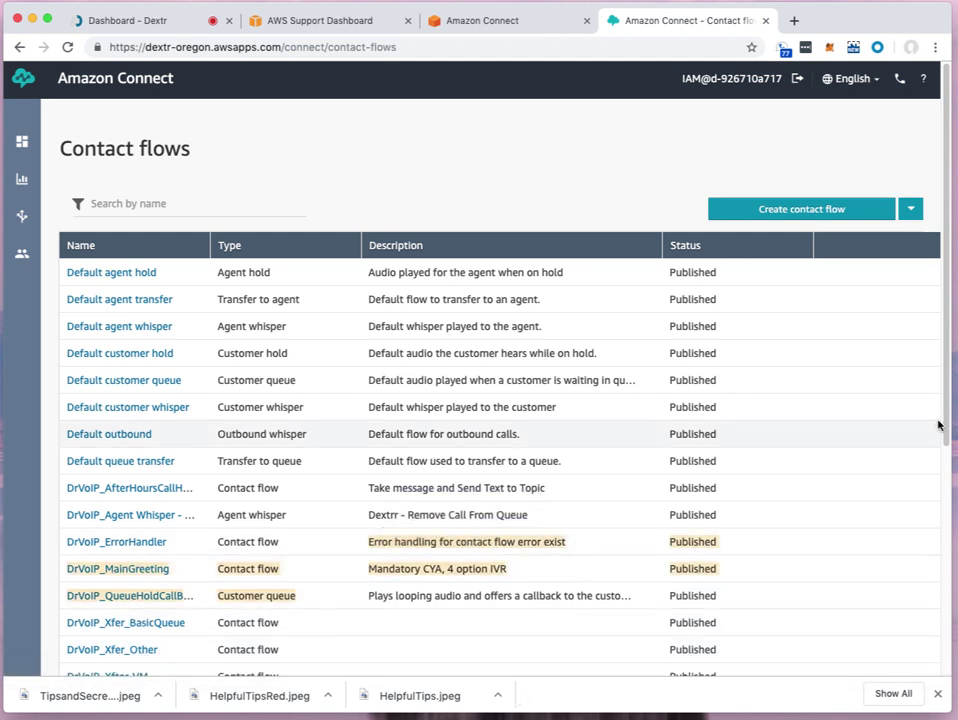
pyautogui.moveTo(943, 430); pyautogui.dragTo(943, 471)
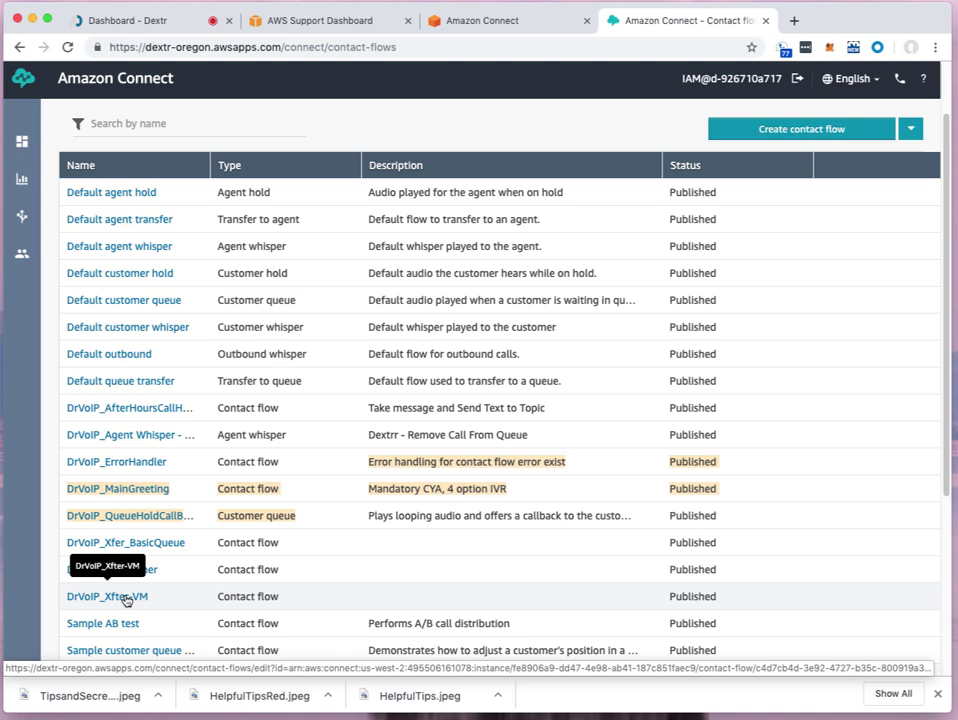
pyautogui.click(125, 597)
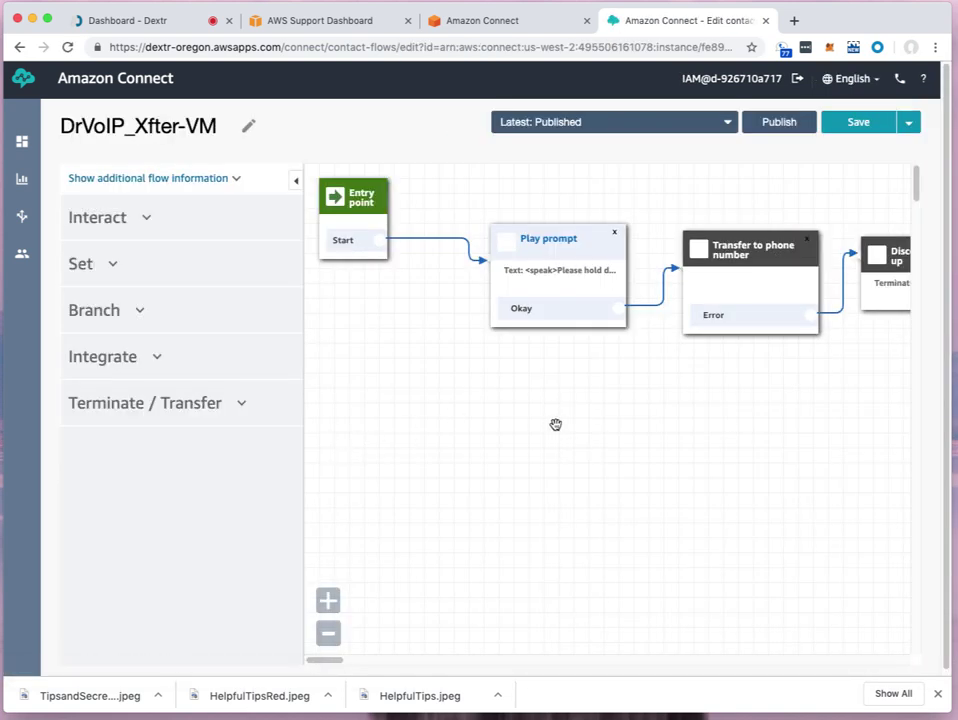
pyautogui.moveTo(556, 424); pyautogui.dragTo(586, 427)
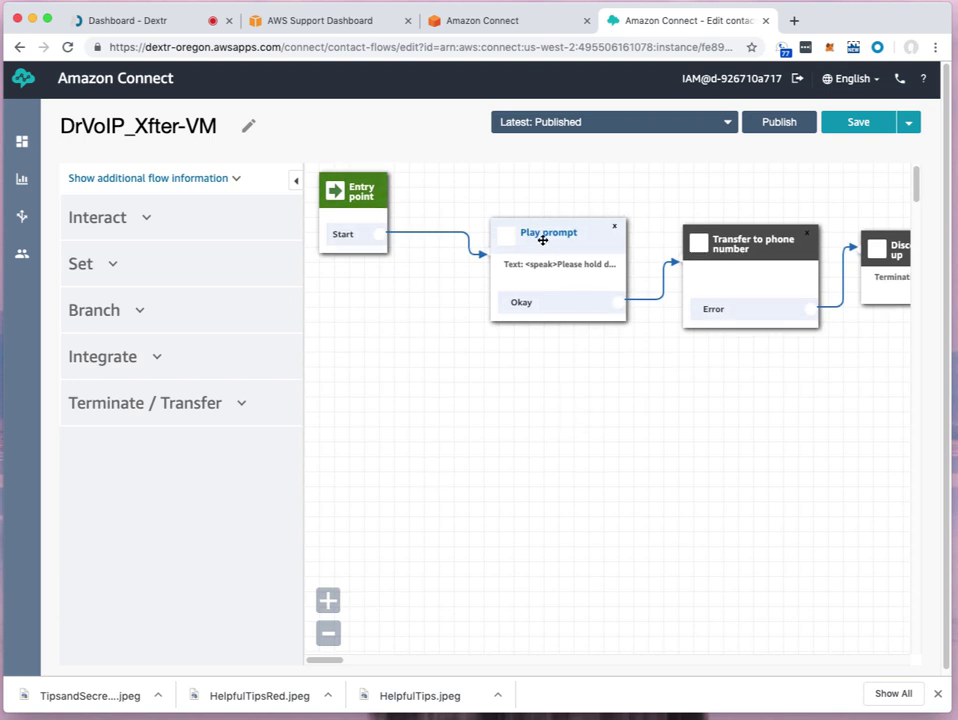
pyautogui.click(298, 183)
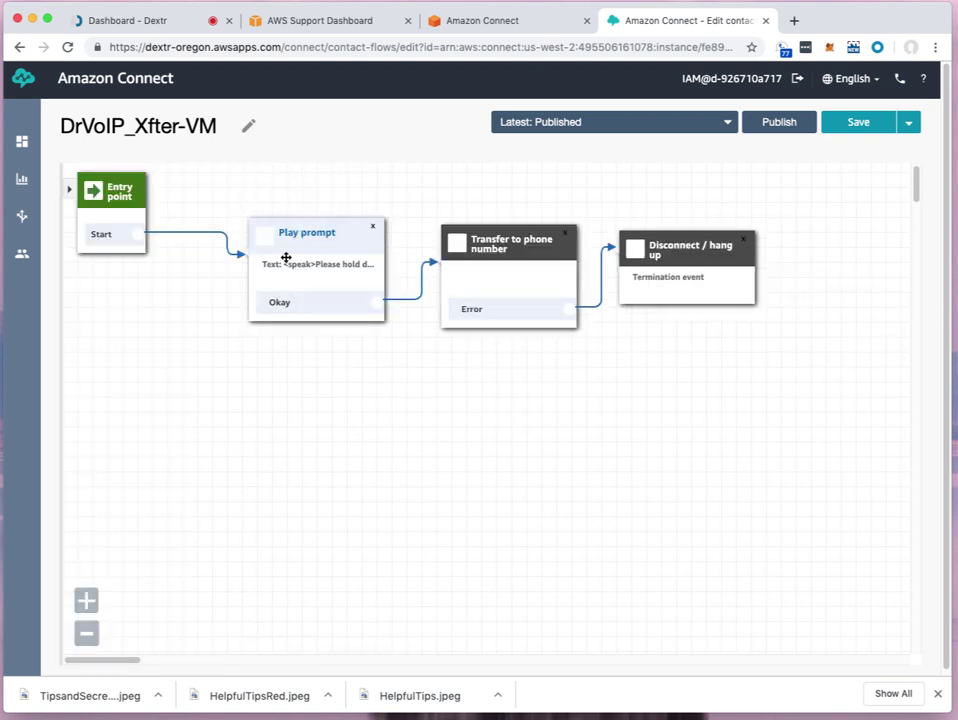
# - Review the Play prompt block's text-to-speech message, speak tag and Interpret as options, and close its settings without saving
pyautogui.click(322, 241)
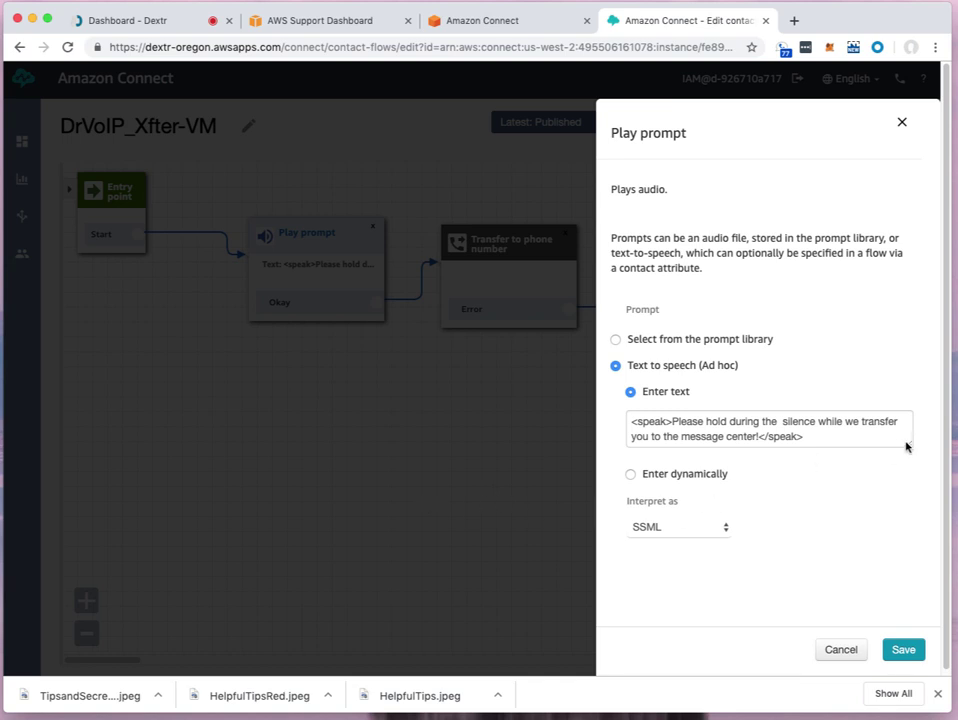
pyautogui.moveTo(906, 446); pyautogui.dragTo(909, 458)
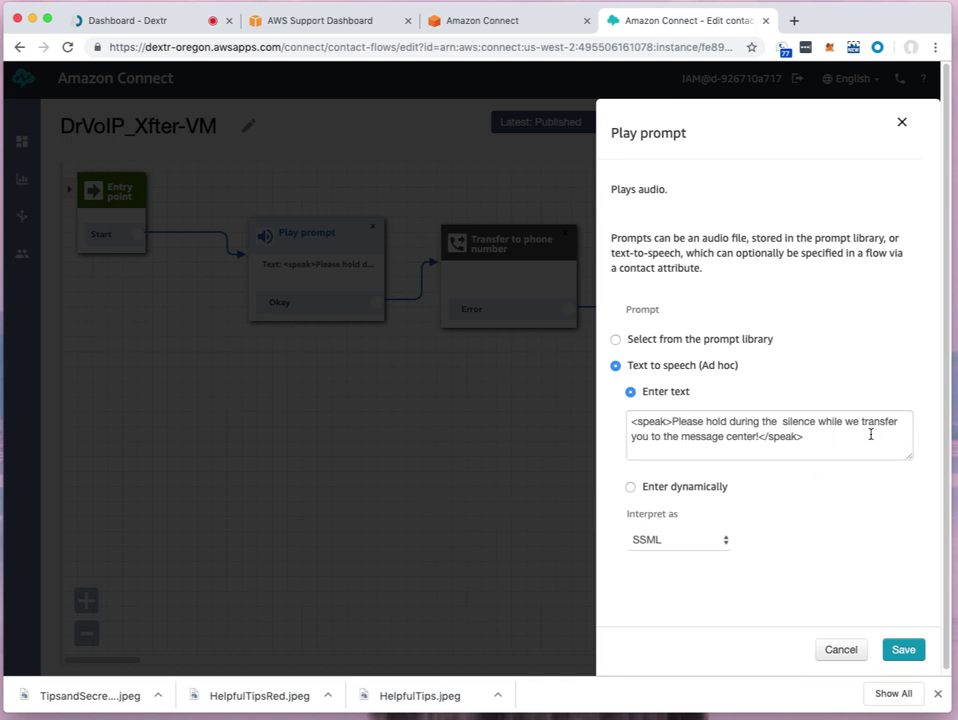
pyautogui.click(677, 546)
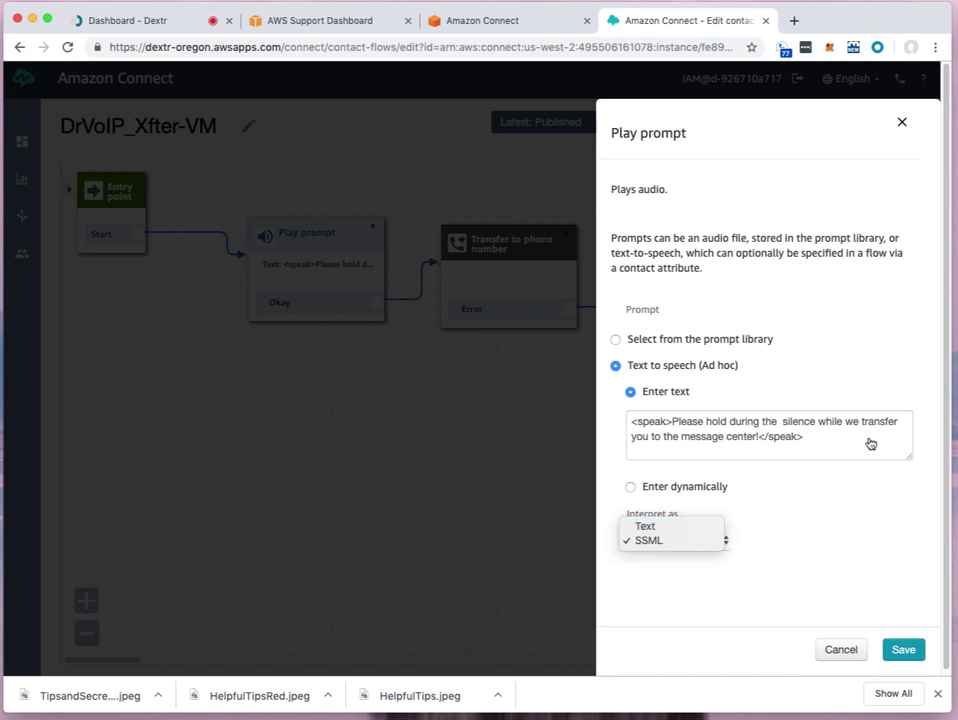
pyautogui.click(755, 447)
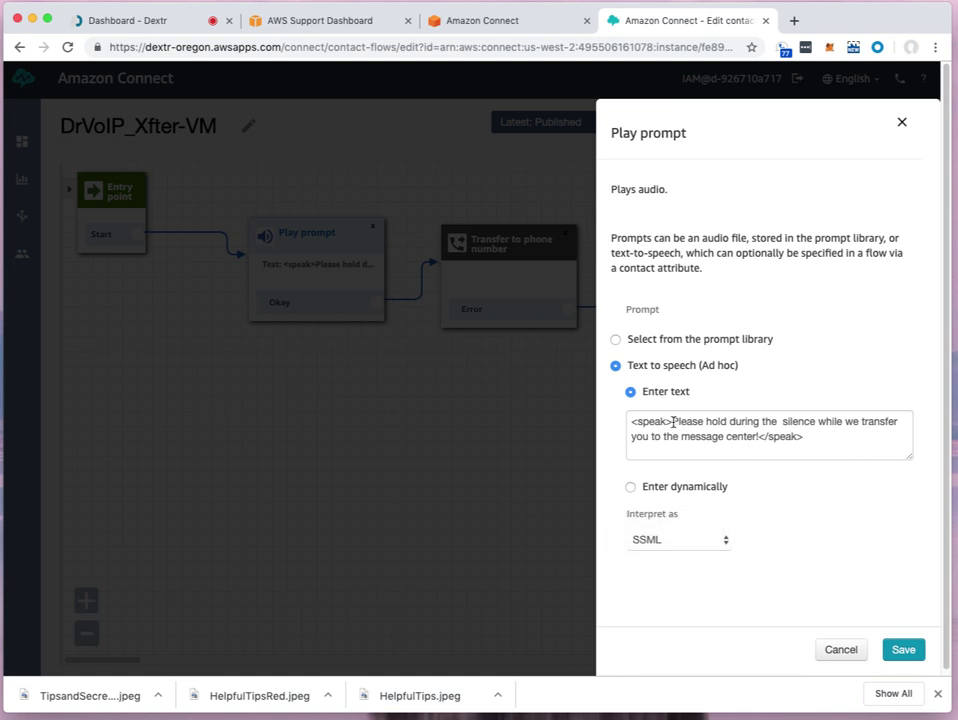
pyautogui.moveTo(673, 421); pyautogui.dragTo(632, 421)
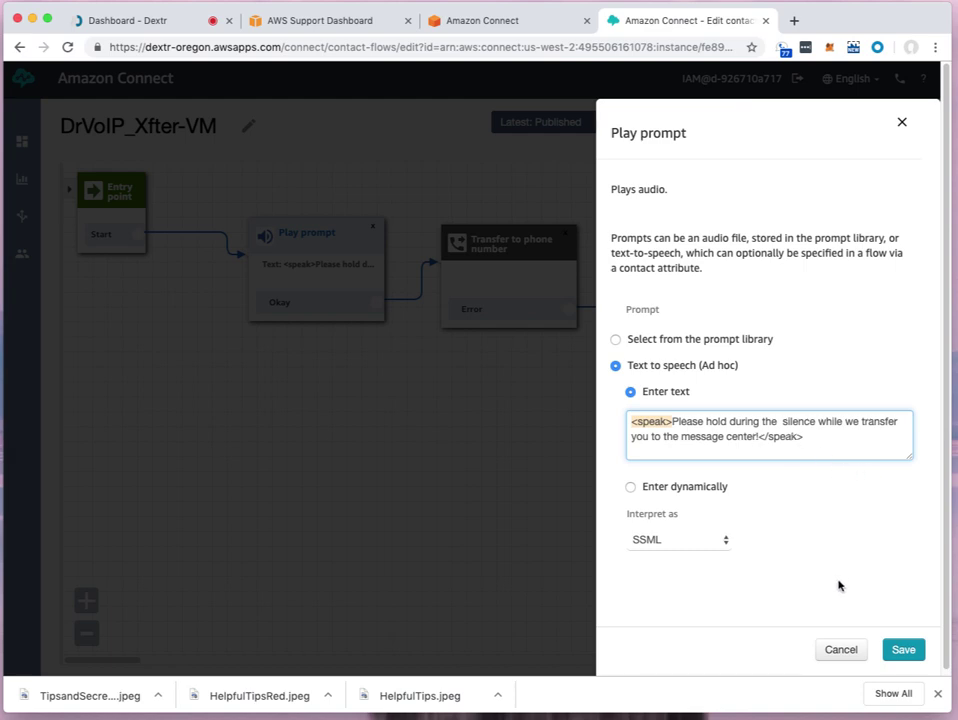
pyautogui.click(845, 655)
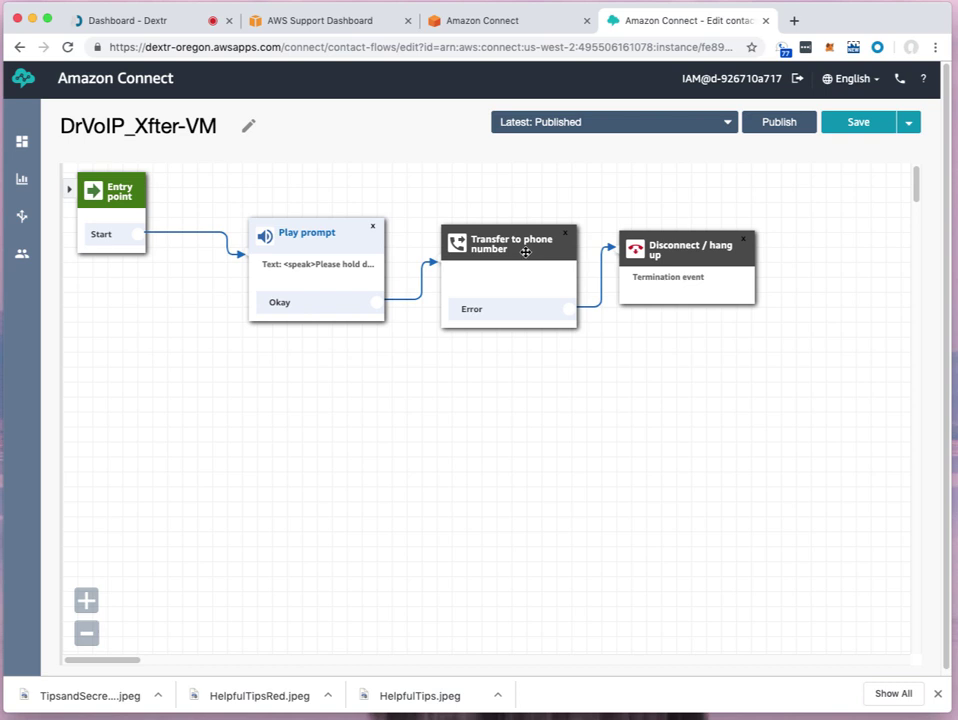
# - Review the Transfer to phone number block's destination, timeout, resume and Send DTMF settings, and close them without saving
pyautogui.click(525, 252)
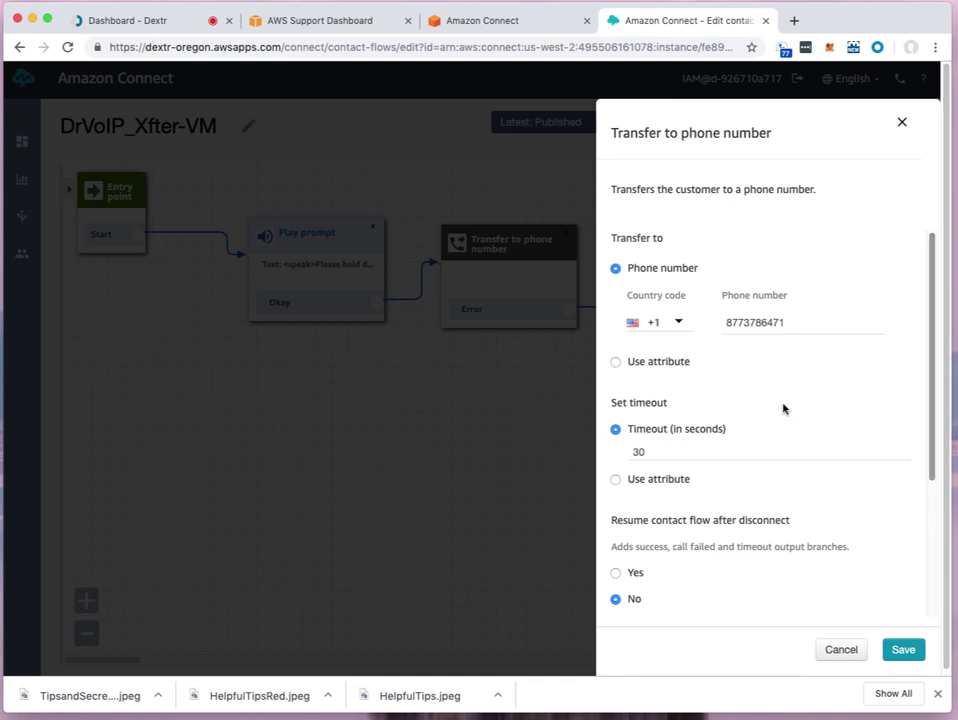
pyautogui.scroll(-5, 934, 440)
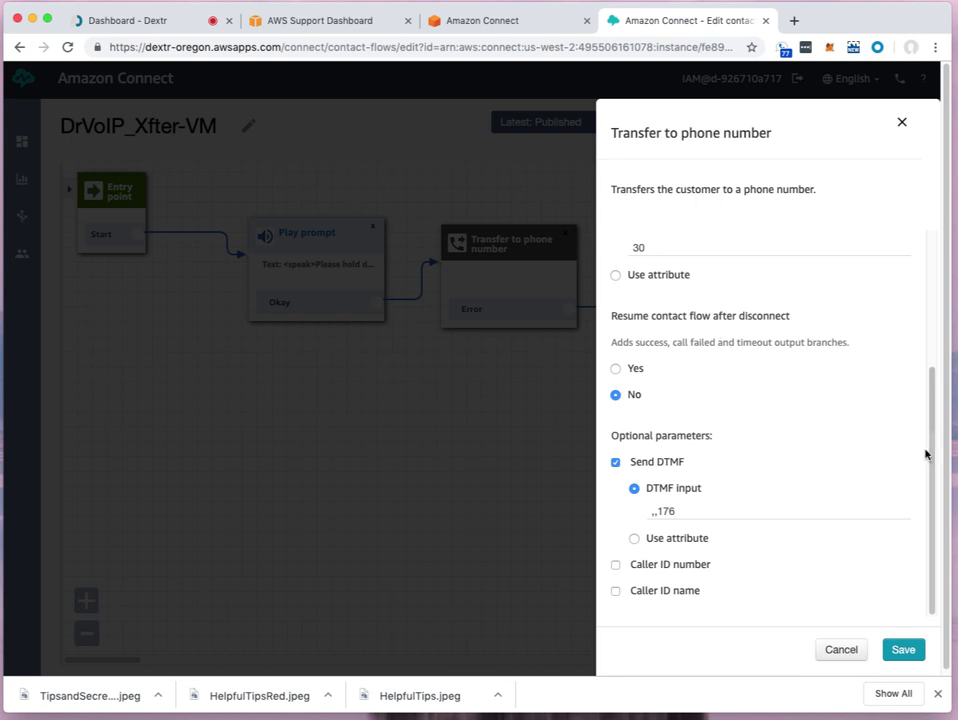
pyautogui.moveTo(932, 455); pyautogui.dragTo(932, 252)
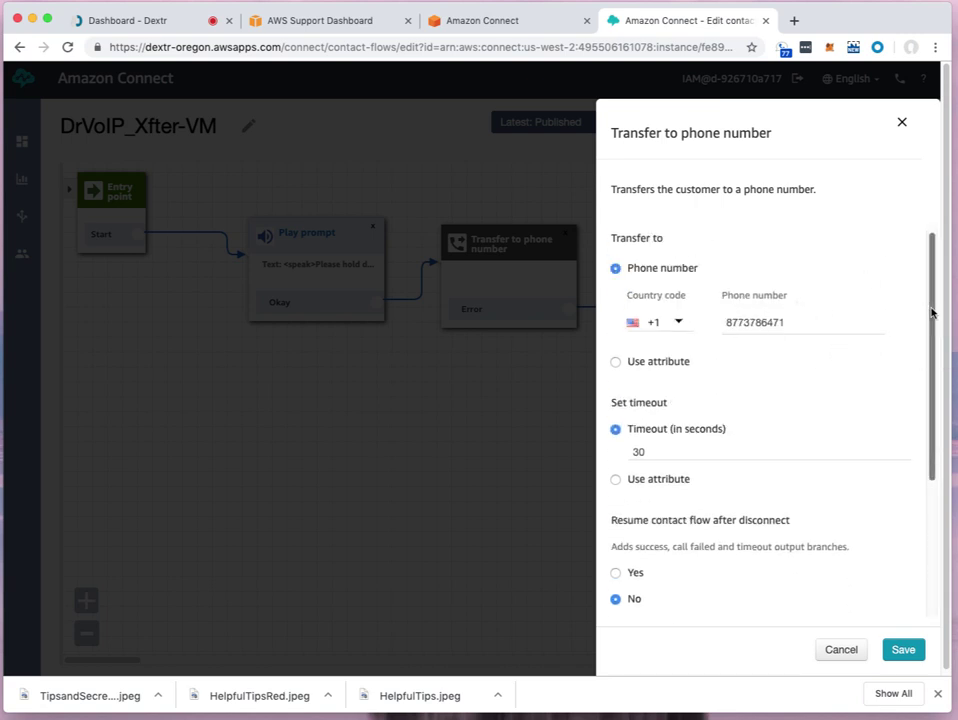
pyautogui.moveTo(931, 314); pyautogui.dragTo(955, 572)
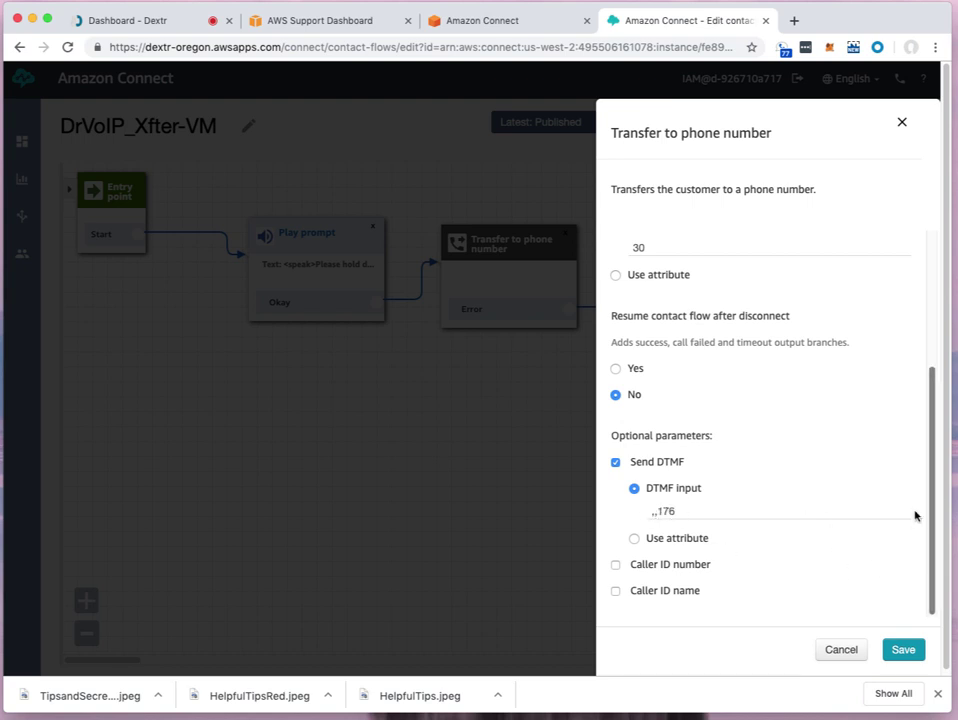
pyautogui.click(834, 649)
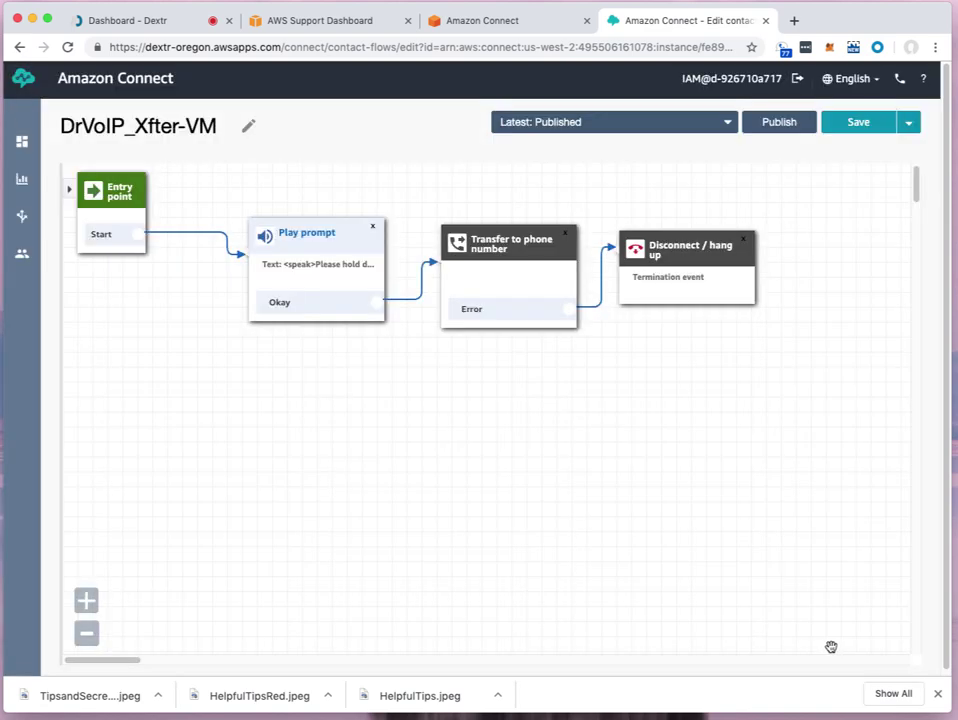
# - Return to the list of contact flows and reopen the DrVoIP_MainGreeting flow
pyautogui.moveTo(23, 218)
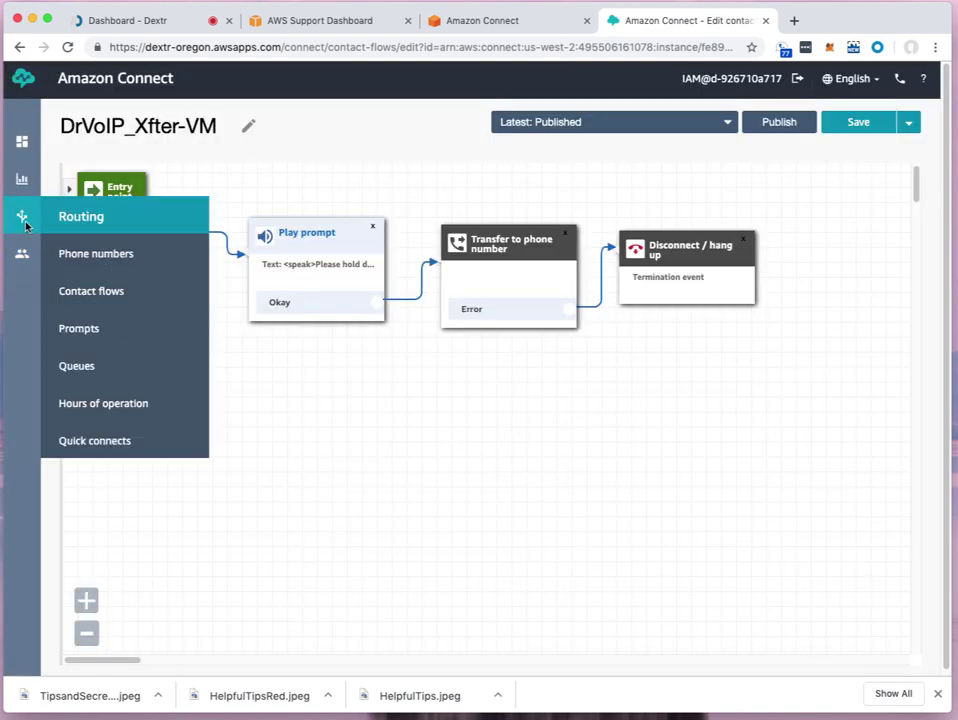
pyautogui.click(105, 296)
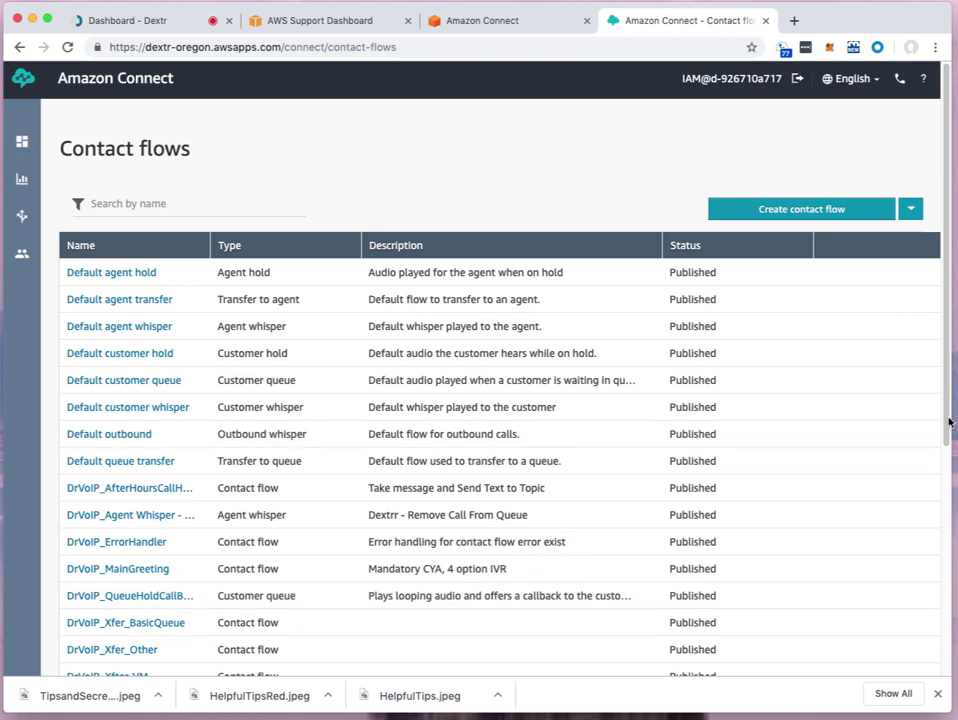
pyautogui.moveTo(946, 423); pyautogui.dragTo(947, 475)
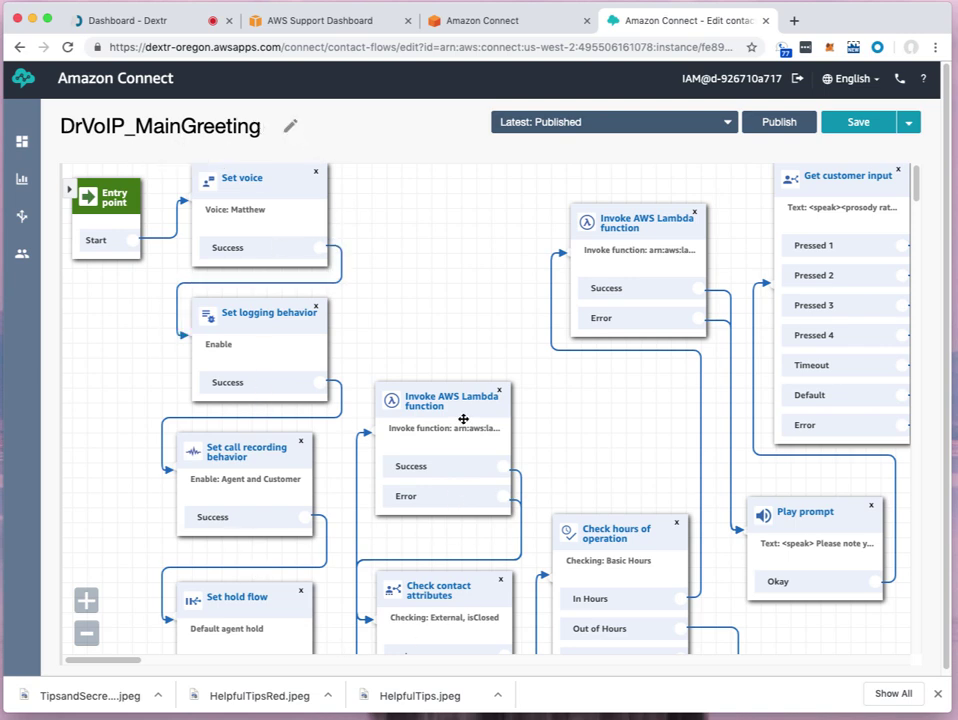
# - Examine the Get customer input block's keypress, timeout, default and error branches and the Transfer to flow blocks they lead to
pyautogui.moveTo(440, 284); pyautogui.dragTo(440, 161)
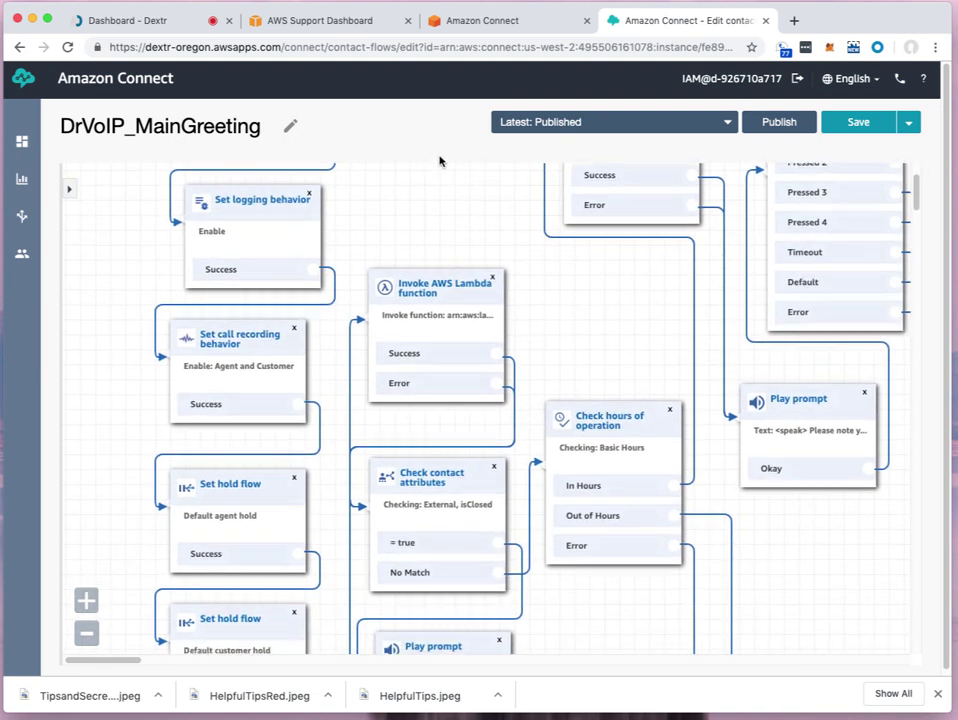
pyautogui.moveTo(604, 292); pyautogui.dragTo(426, 428)
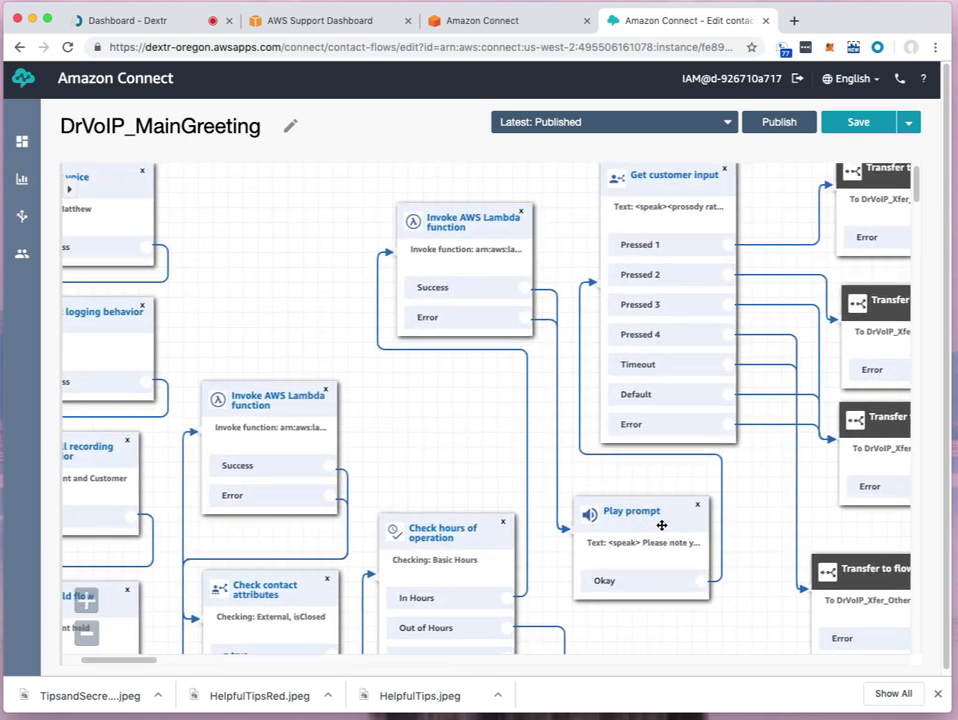
pyautogui.moveTo(755, 219); pyautogui.dragTo(568, 221)
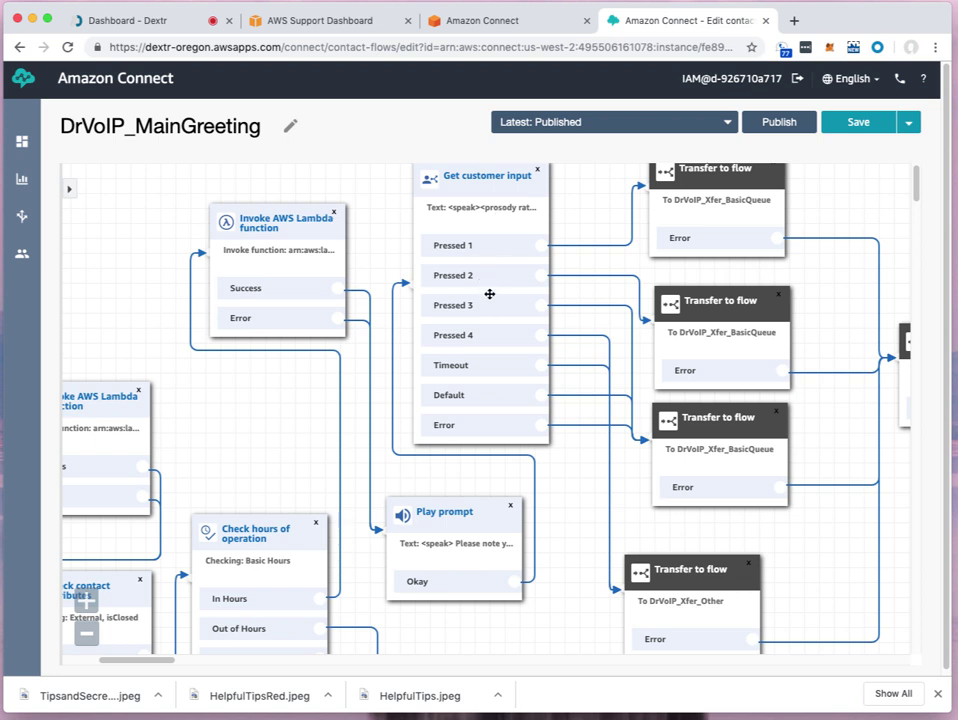
pyautogui.click(550, 247)
pyautogui.hscroll(-1, 724, 184)
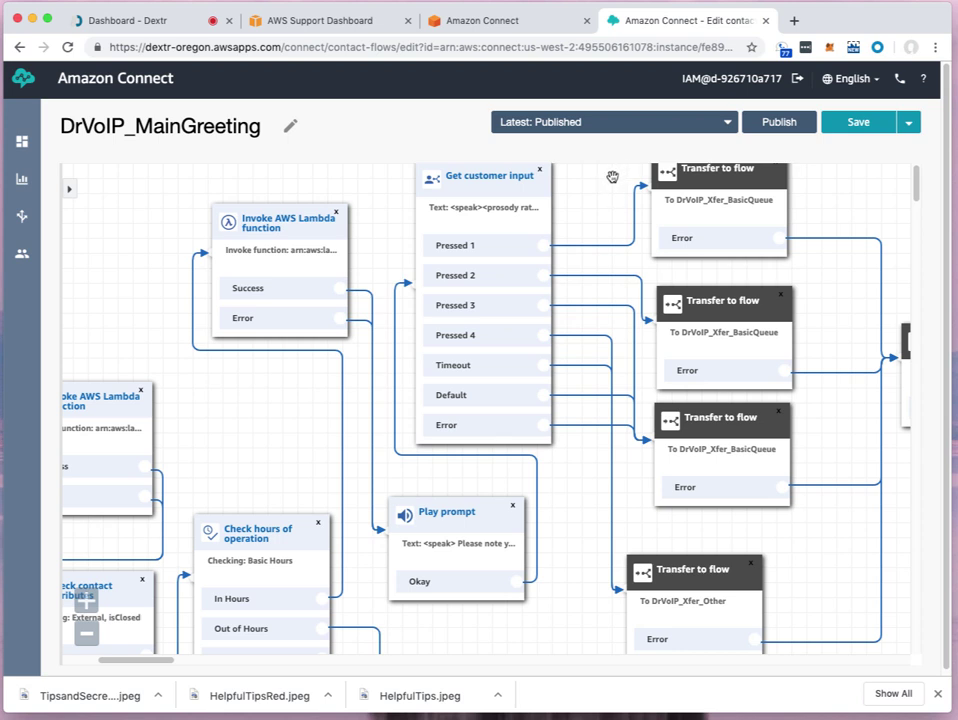
pyautogui.hscroll(2, 610, 182)
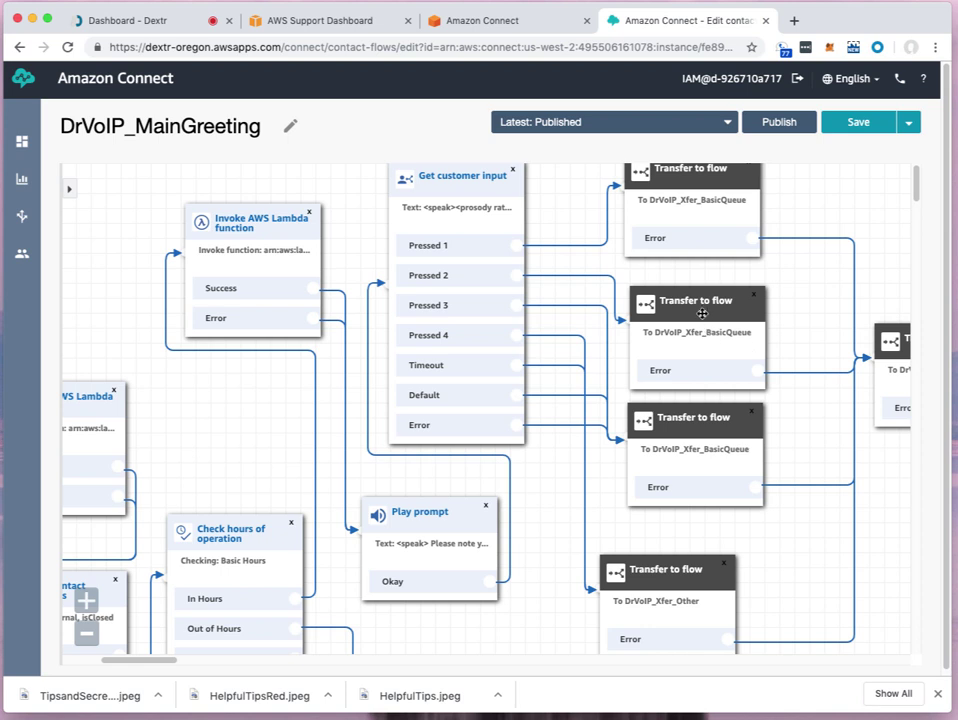
# - Return to the list of contact flows, open the DrVoIP_Xfer_BasicQueue flow and collapse its block palette
pyautogui.hscroll(-1, 701, 310)
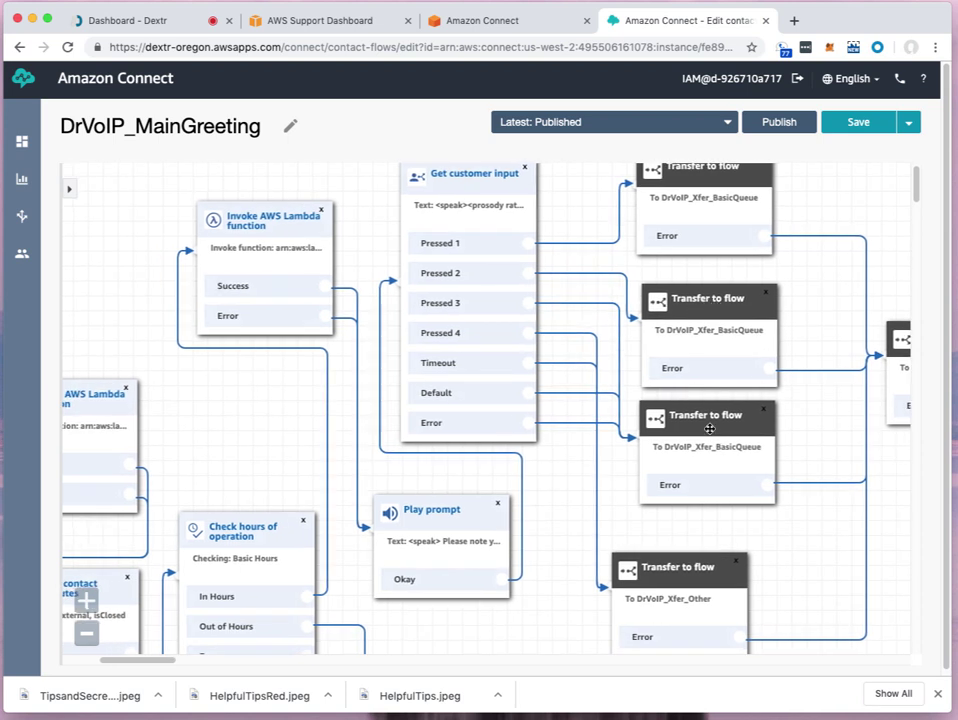
pyautogui.click(546, 244)
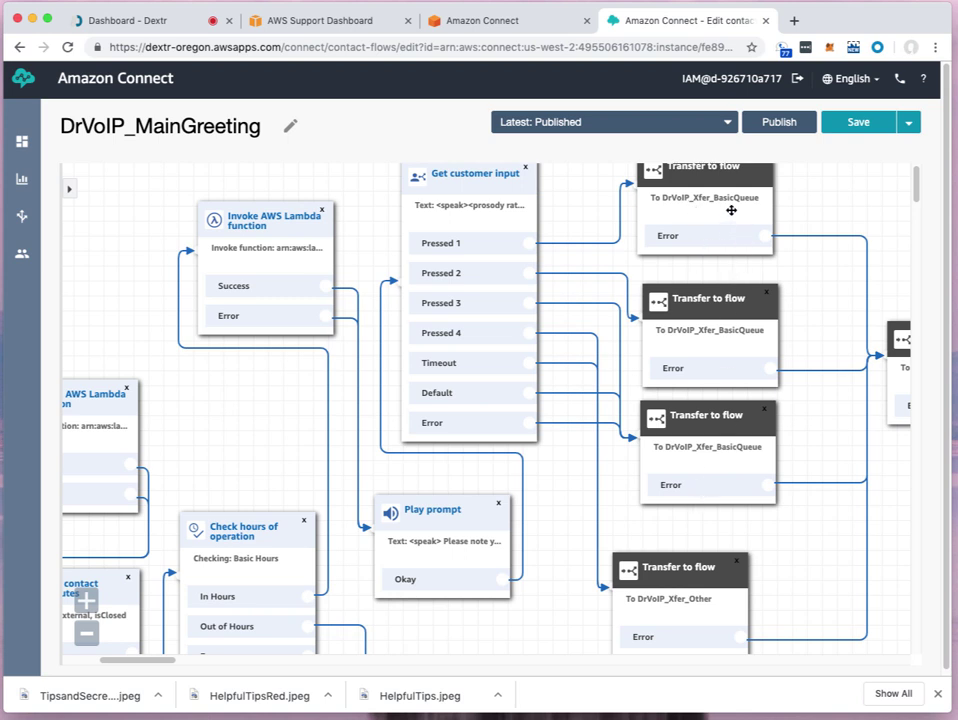
pyautogui.moveTo(26, 258)
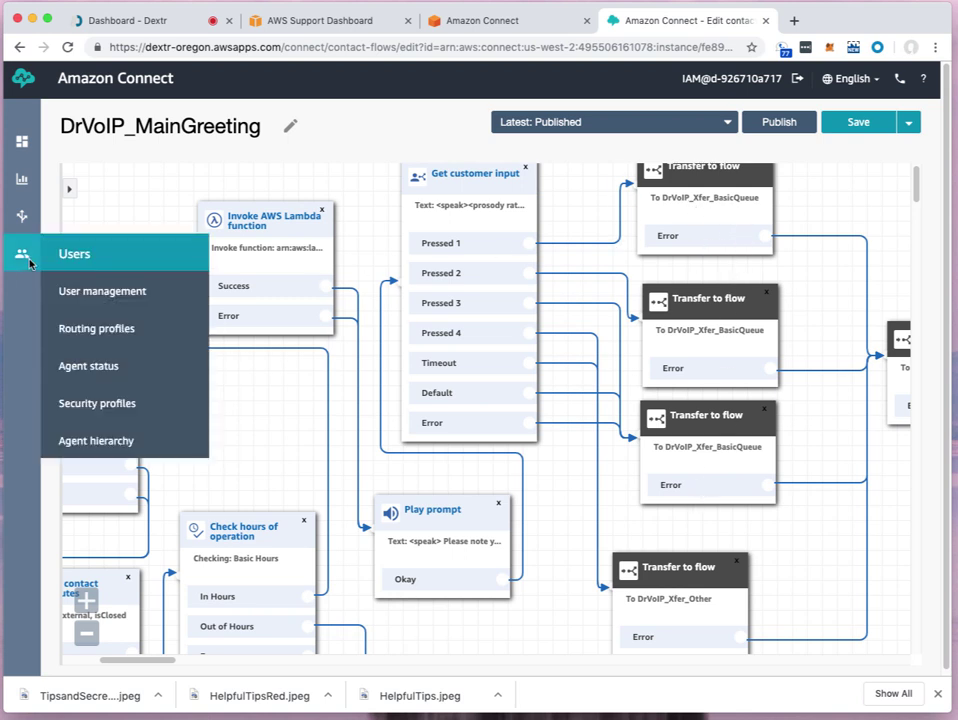
pyautogui.moveTo(21, 218)
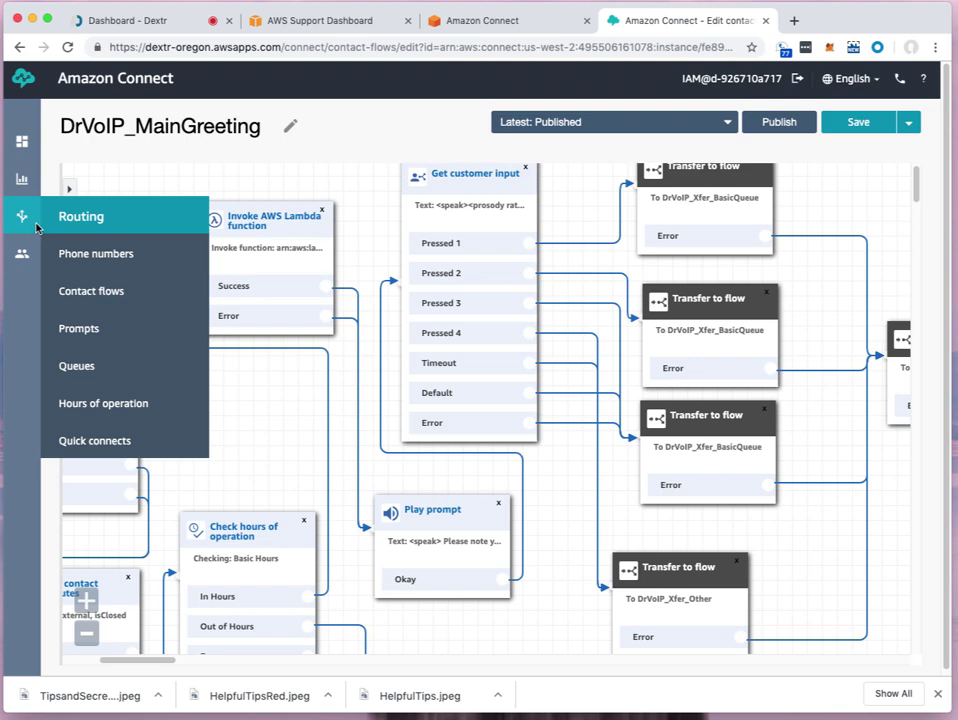
pyautogui.click(84, 295)
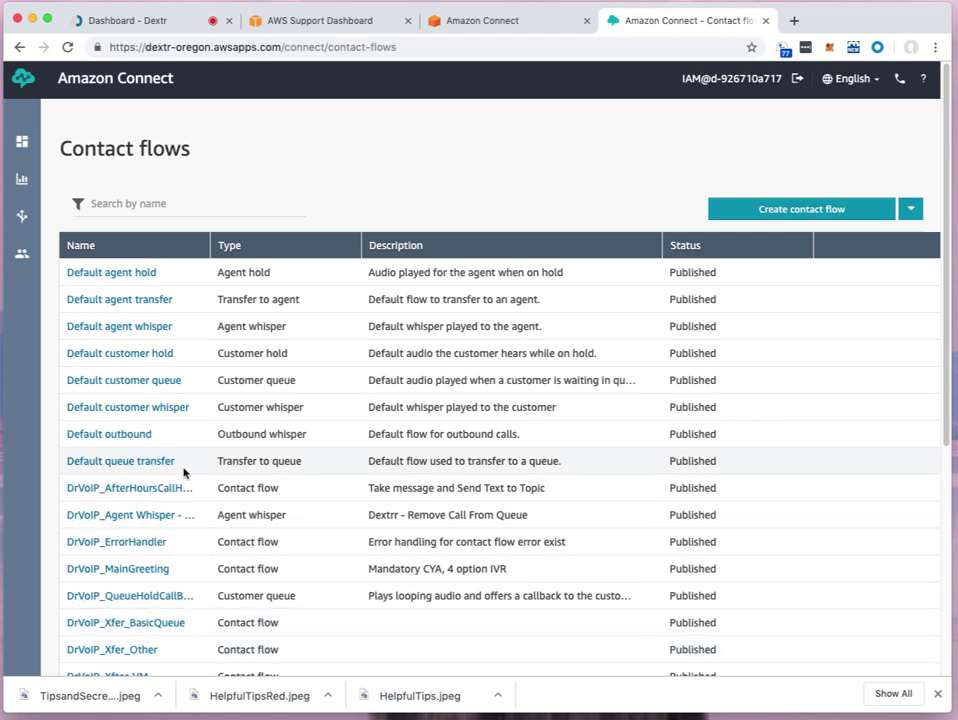
pyautogui.scroll(-4, 157, 519)
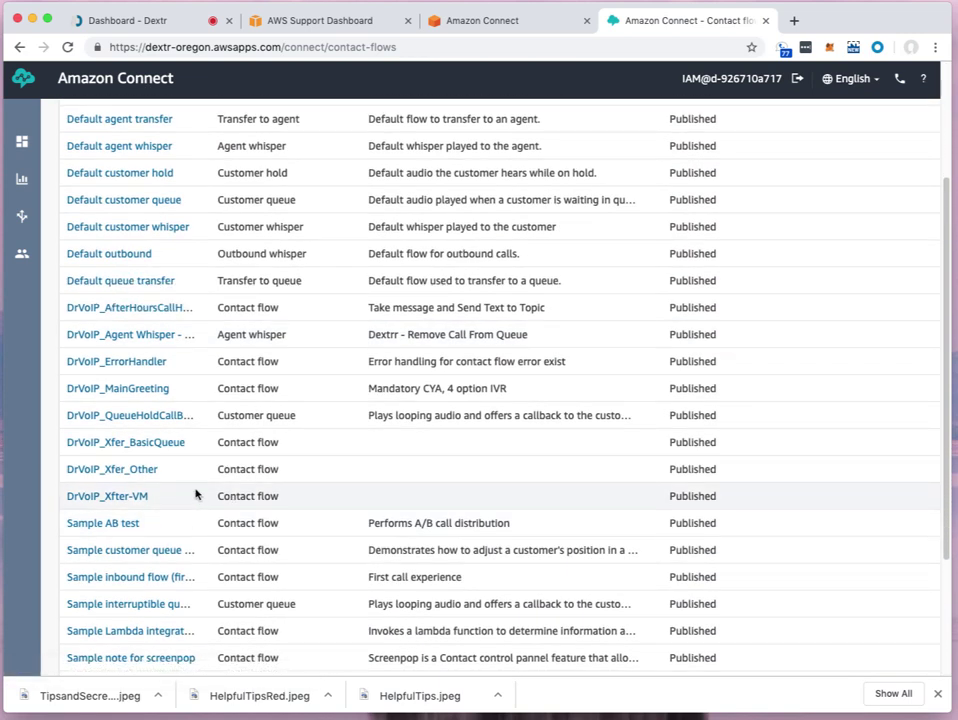
pyautogui.click(166, 447)
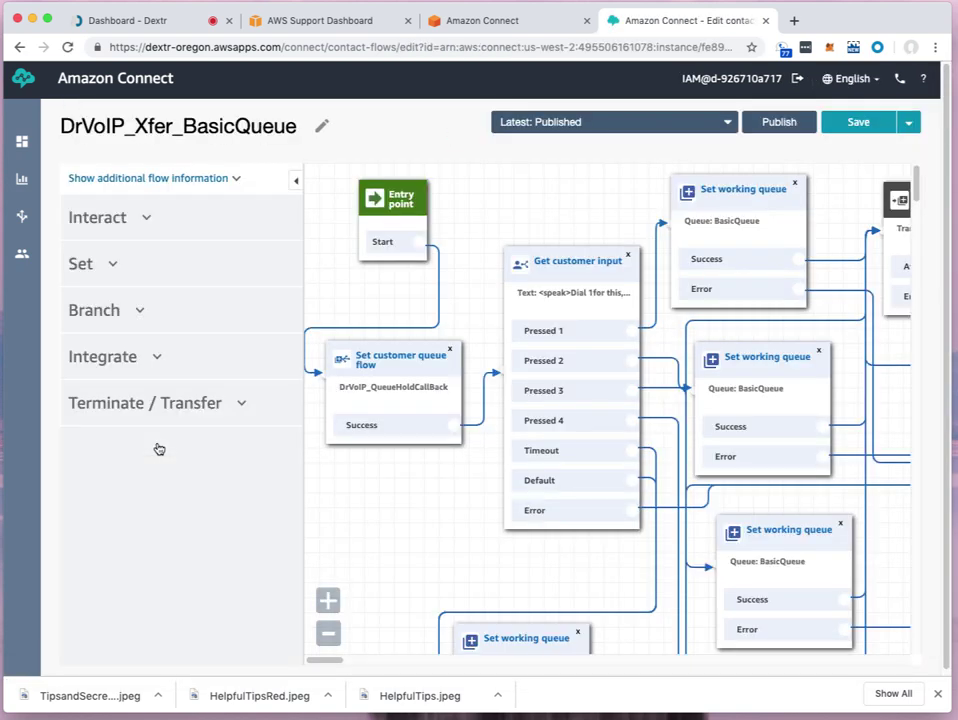
pyautogui.click(296, 181)
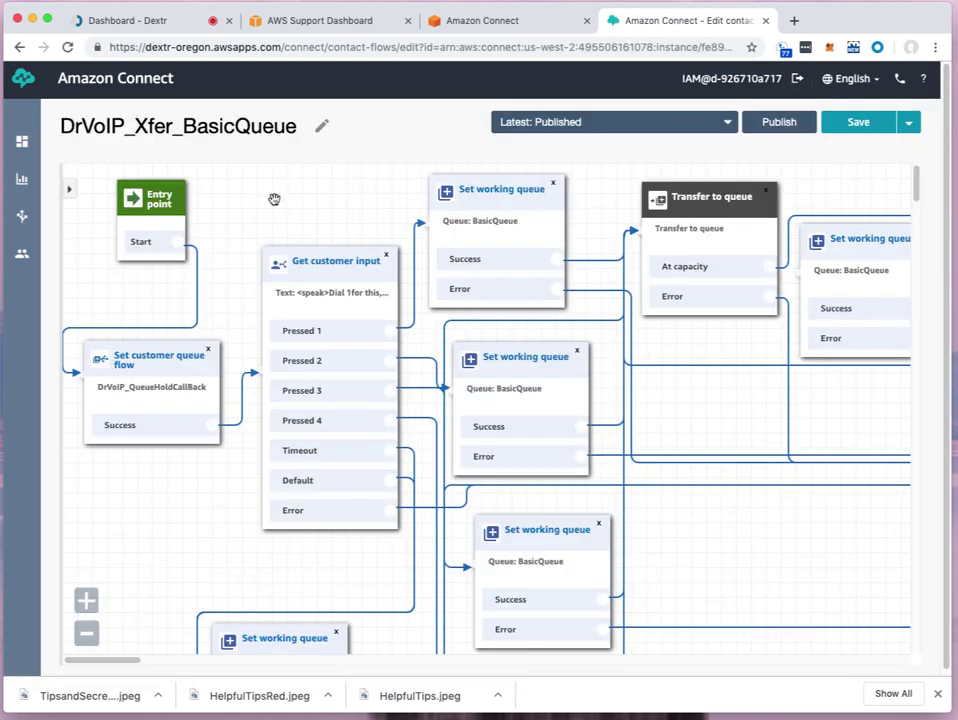
# - Examine the Set customer queue flow, Get customer input, Set working queue and Transfer to queue blocks and their error and at-capacity branches
pyautogui.scroll(-1, 190, 542)
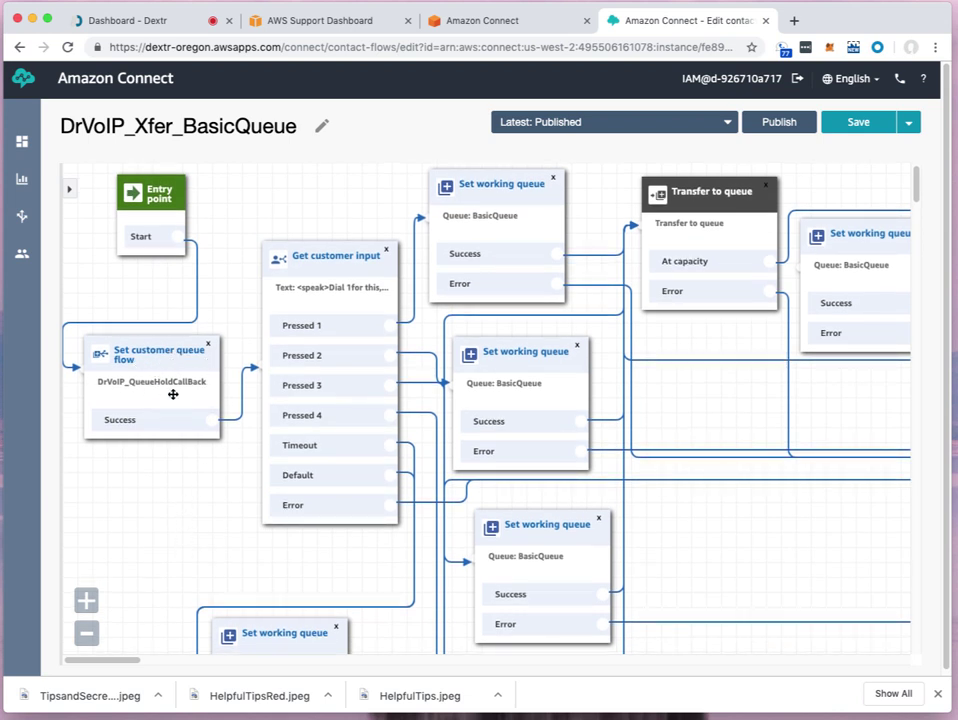
pyautogui.scroll(1, 122, 396)
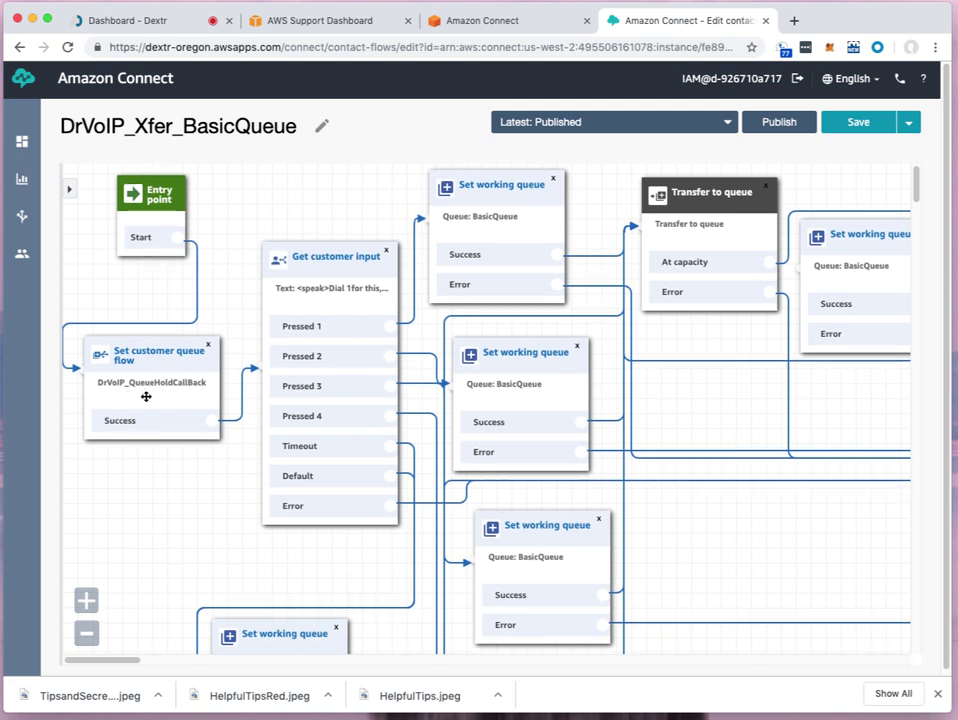
pyautogui.hscroll(1, 130, 402)
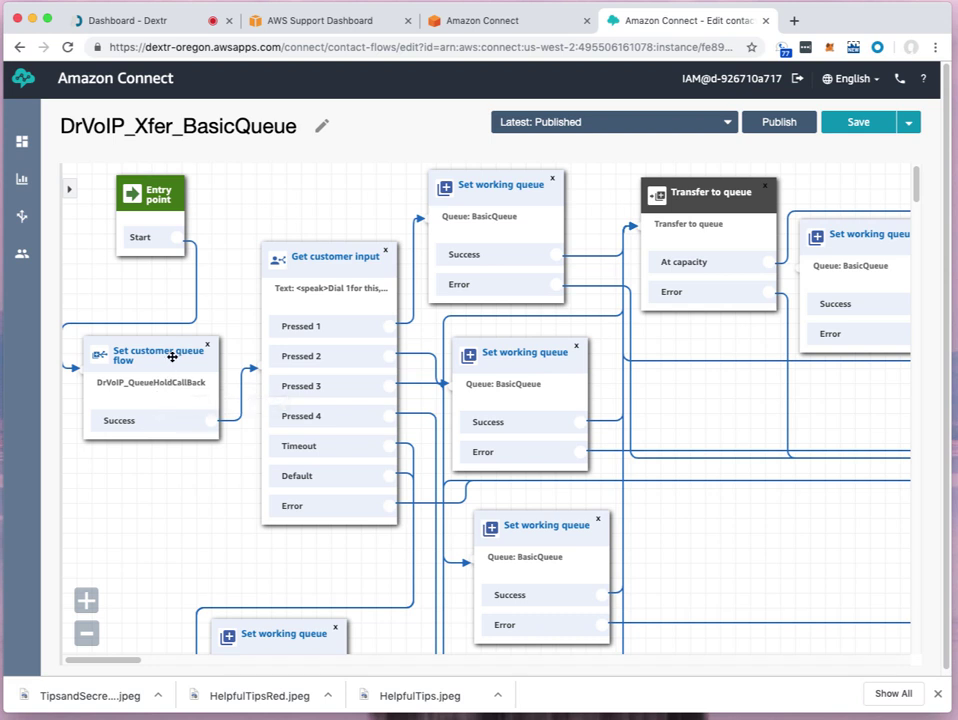
pyautogui.hscroll(2, 172, 357)
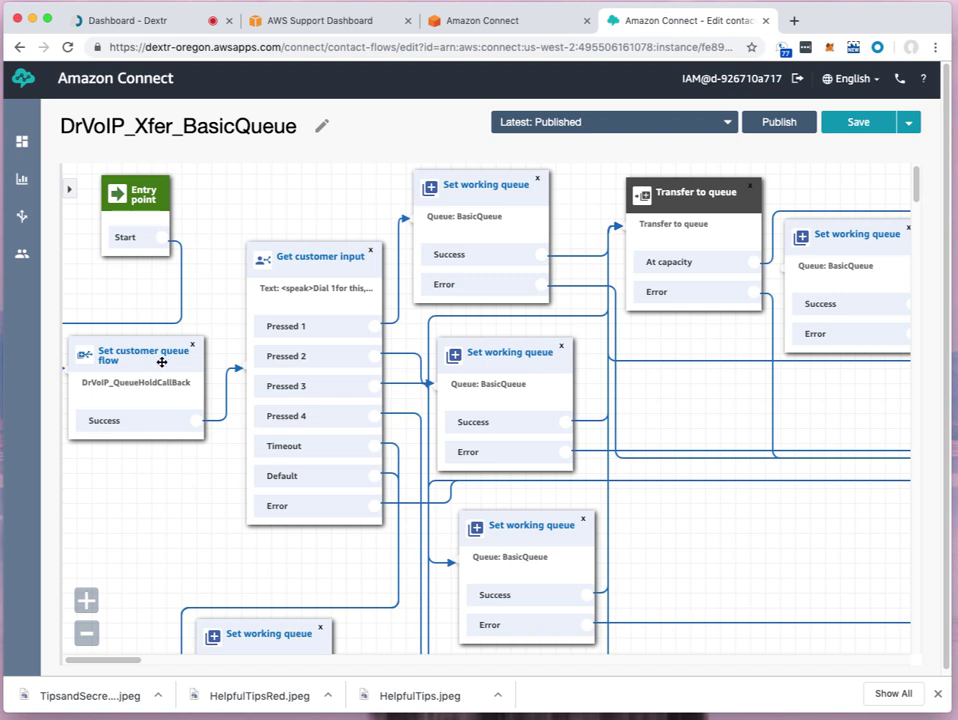
pyautogui.moveTo(221, 398)
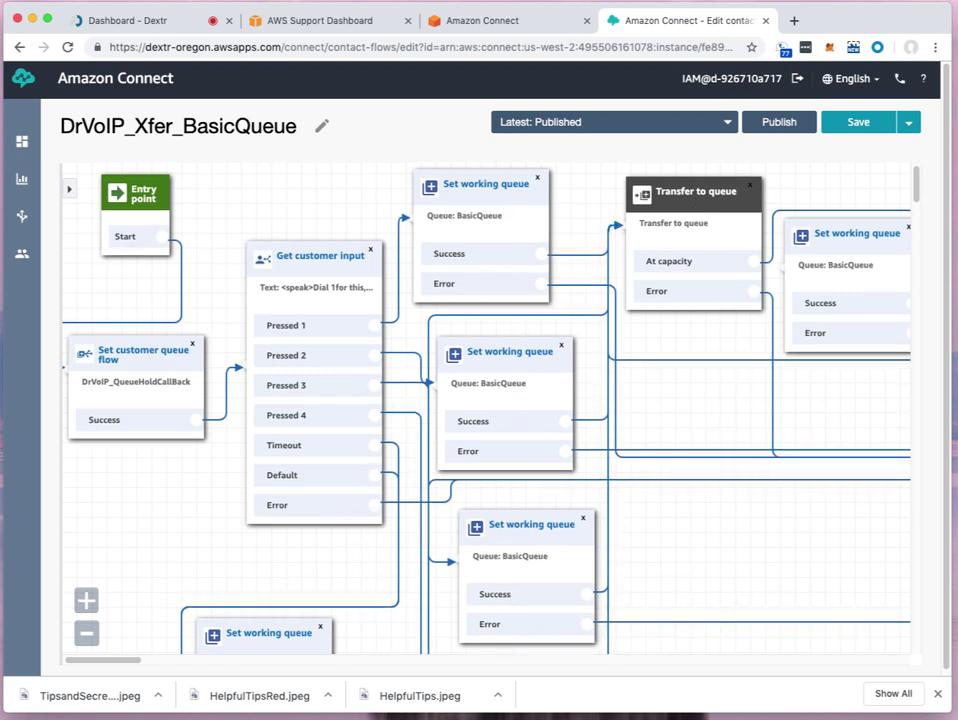
pyautogui.moveTo(762, 544); pyautogui.dragTo(464, 545)
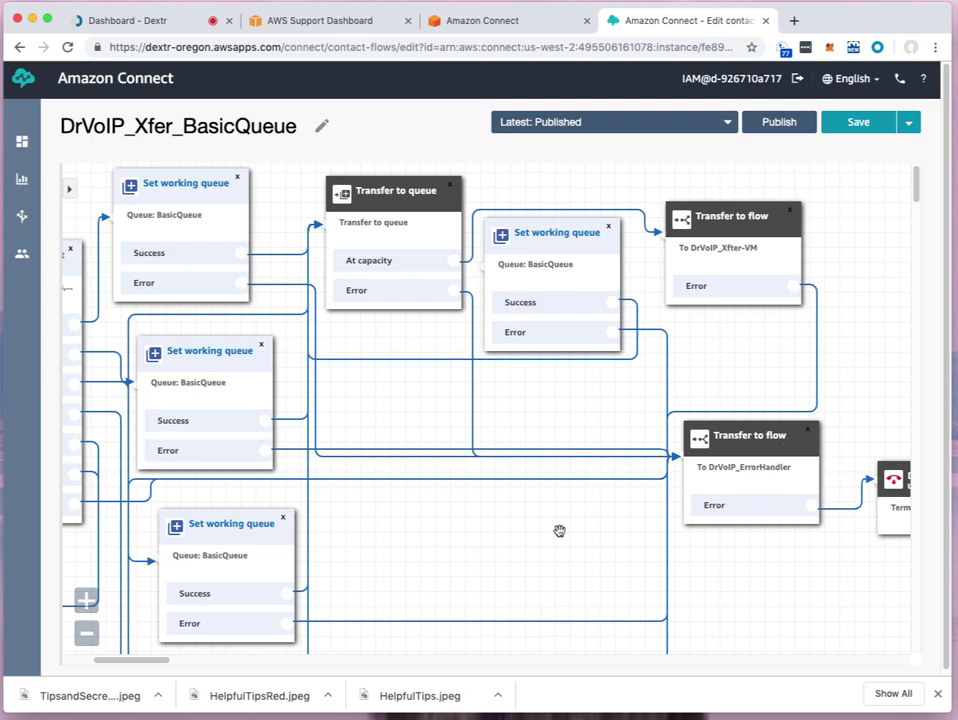
pyautogui.moveTo(462, 526); pyautogui.dragTo(949, 484)
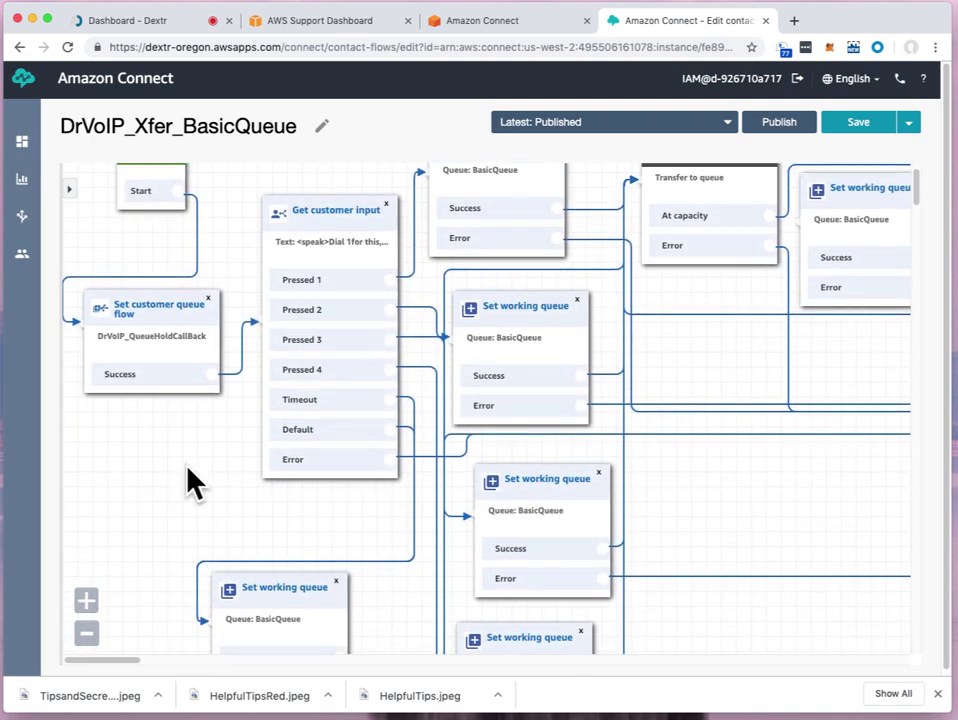
pyautogui.moveTo(181, 475); pyautogui.dragTo(195, 474)
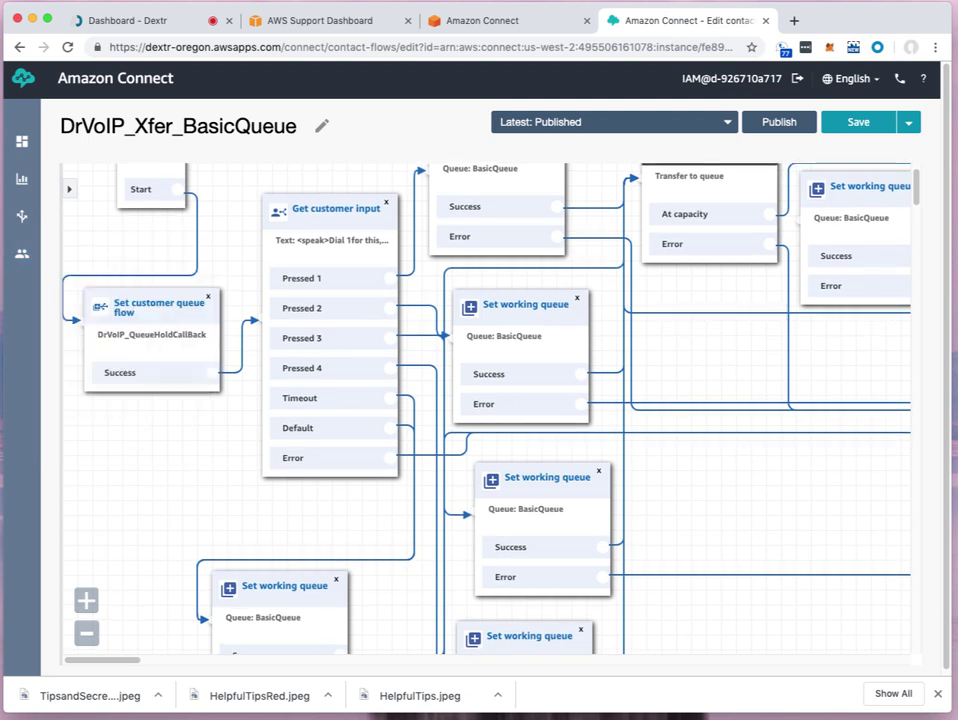
# - Return to the list of contact flows, open the DrVoIP_QueueHoldCallBack flow and collapse its block palette
pyautogui.moveTo(21, 254)
pyautogui.moveTo(25, 218)
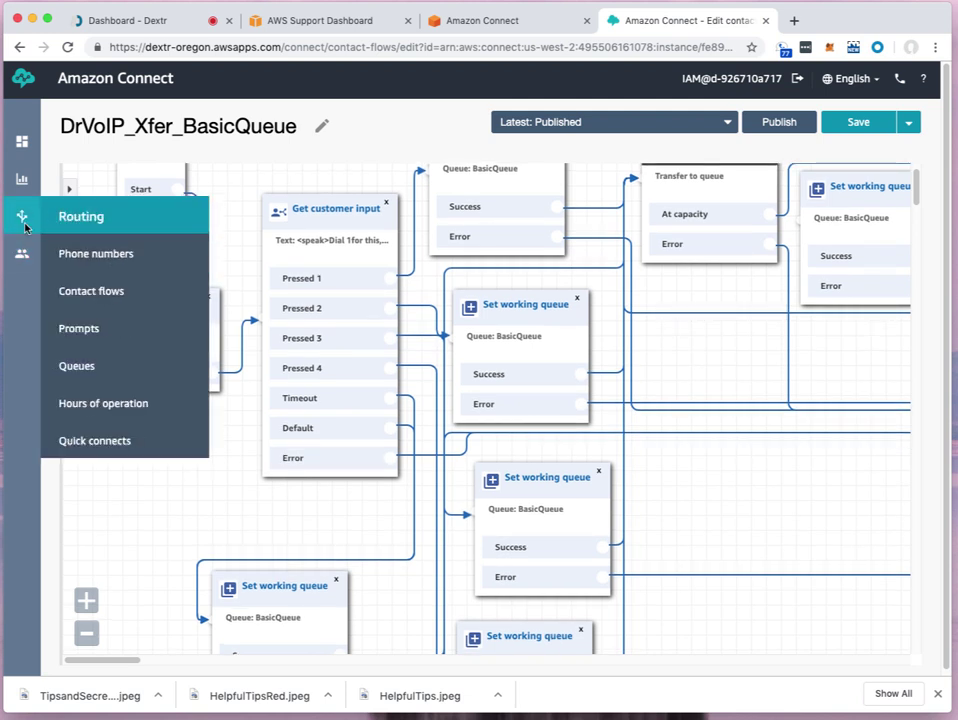
pyautogui.click(101, 291)
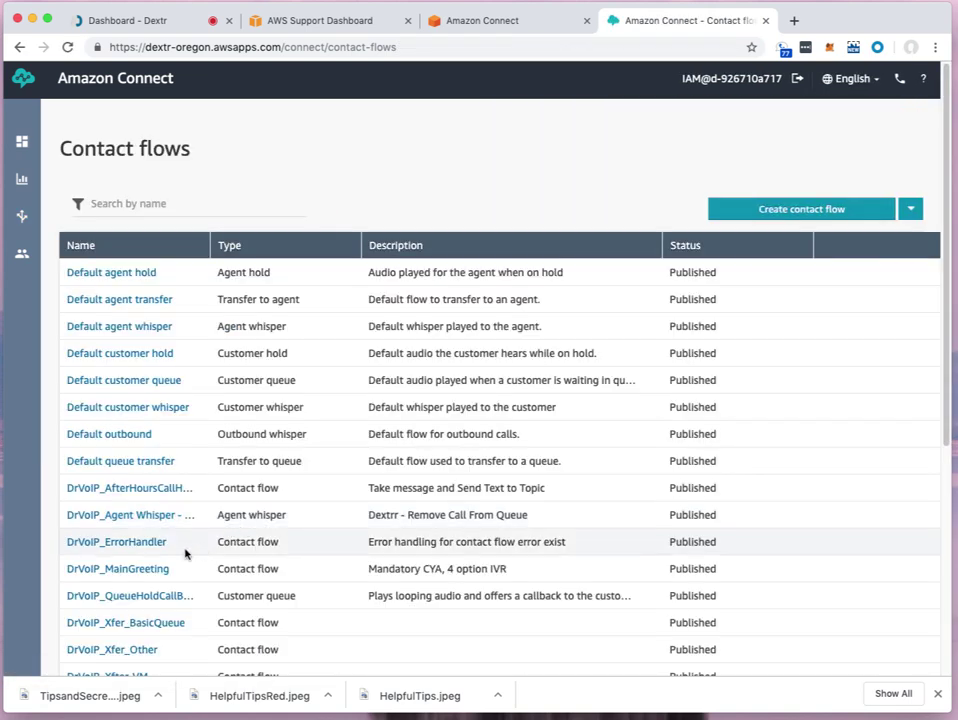
pyautogui.click(150, 600)
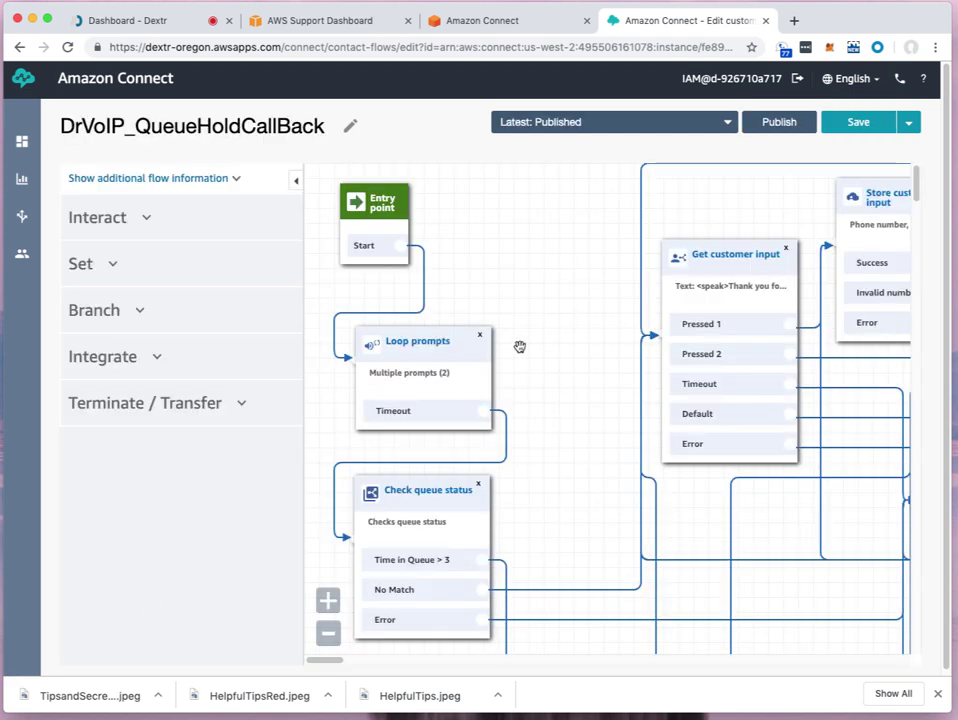
pyautogui.moveTo(539, 321); pyautogui.dragTo(505, 260)
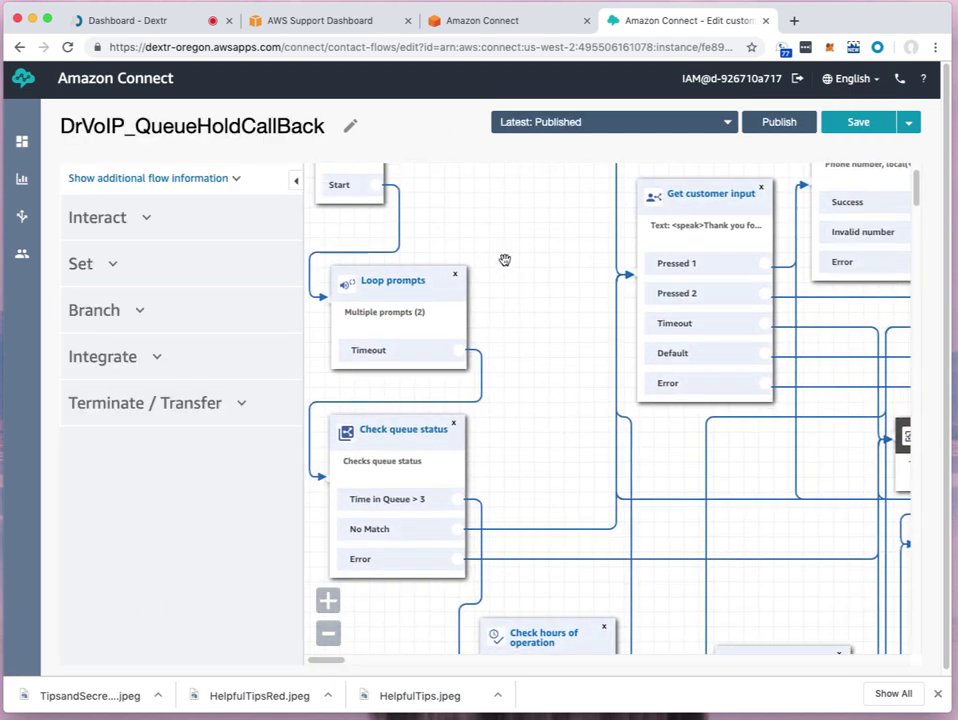
pyautogui.click(296, 181)
pyautogui.moveTo(293, 268); pyautogui.dragTo(359, 290)
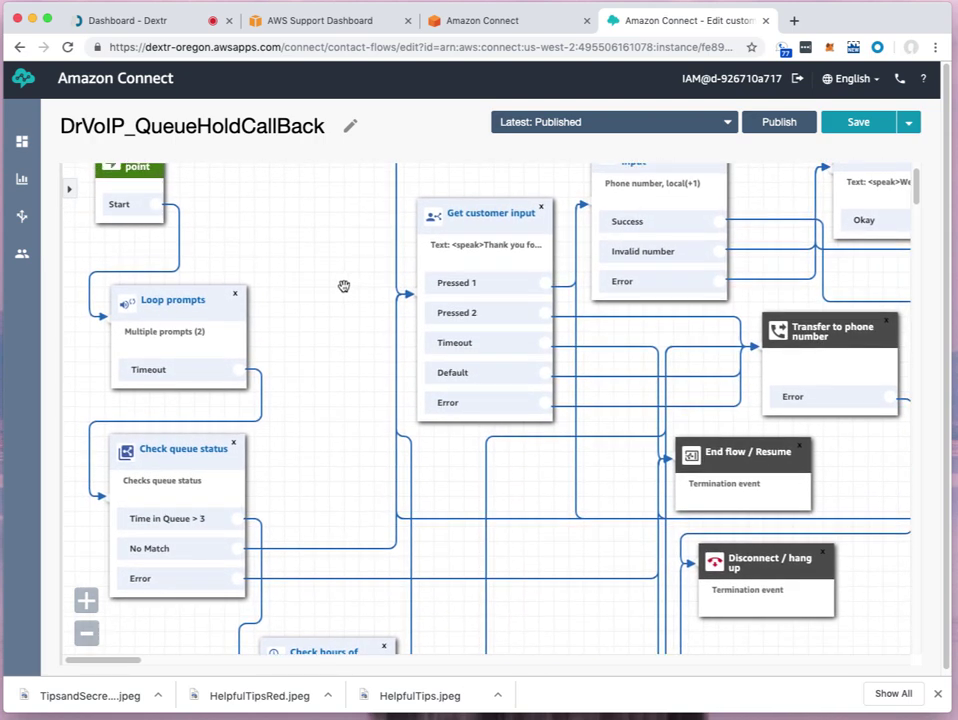
# - Review the Loop prompts block's text-to-speech message, audio recording and Interrupt every setting, and close its settings without saving
pyautogui.click(201, 301)
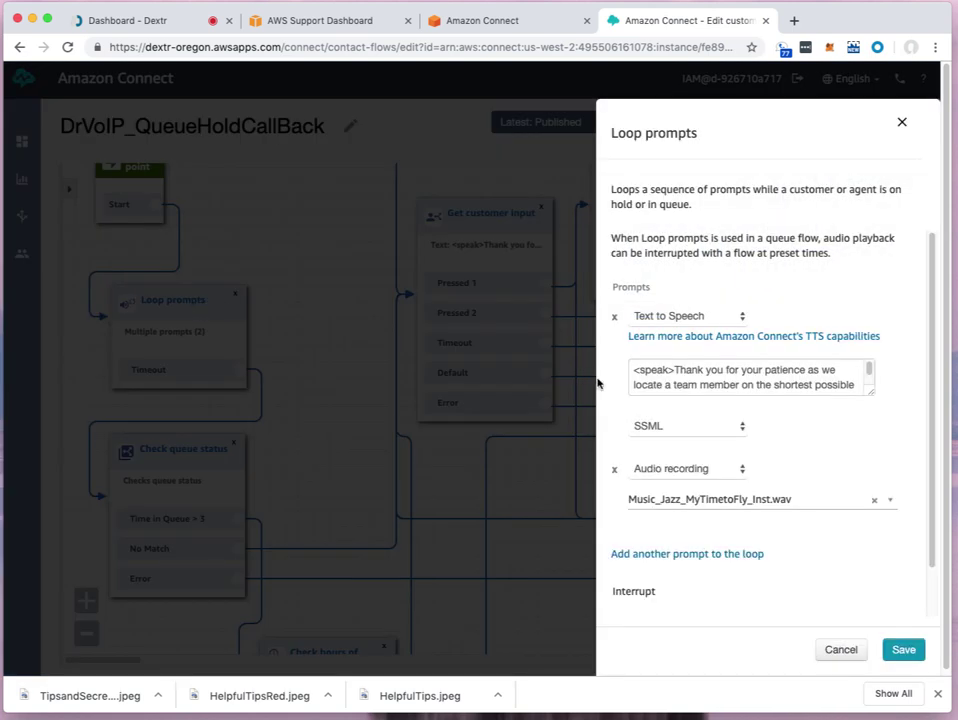
pyautogui.moveTo(870, 395)
pyautogui.mouseDown()
pyautogui.moveTo(812, 402)
pyautogui.moveTo(870, 413)
pyautogui.mouseUp()
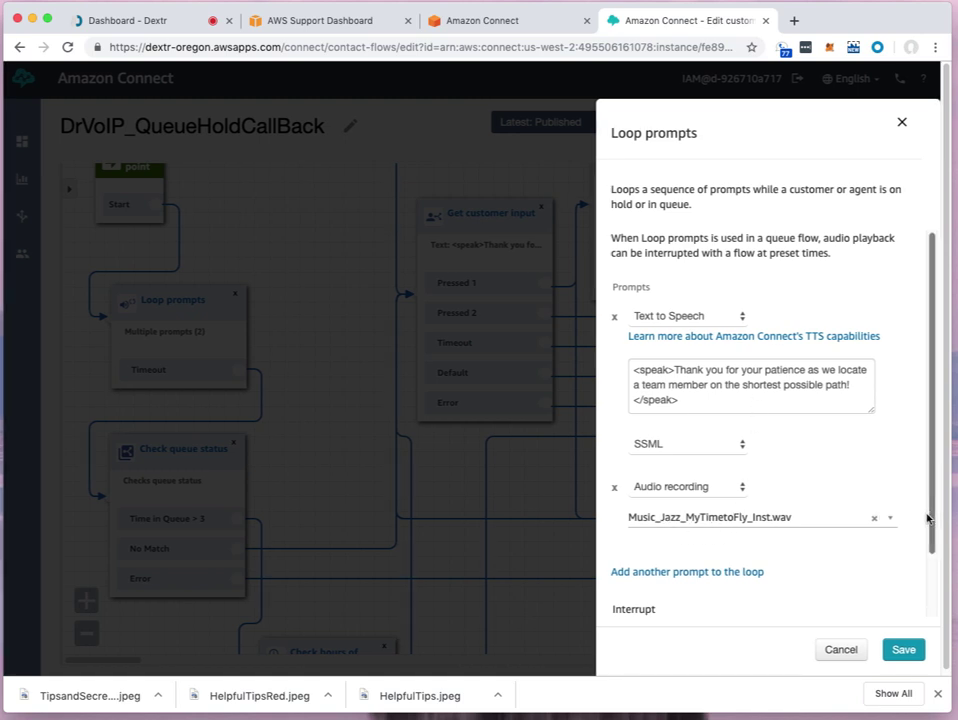
pyautogui.moveTo(928, 518); pyautogui.dragTo(928, 697)
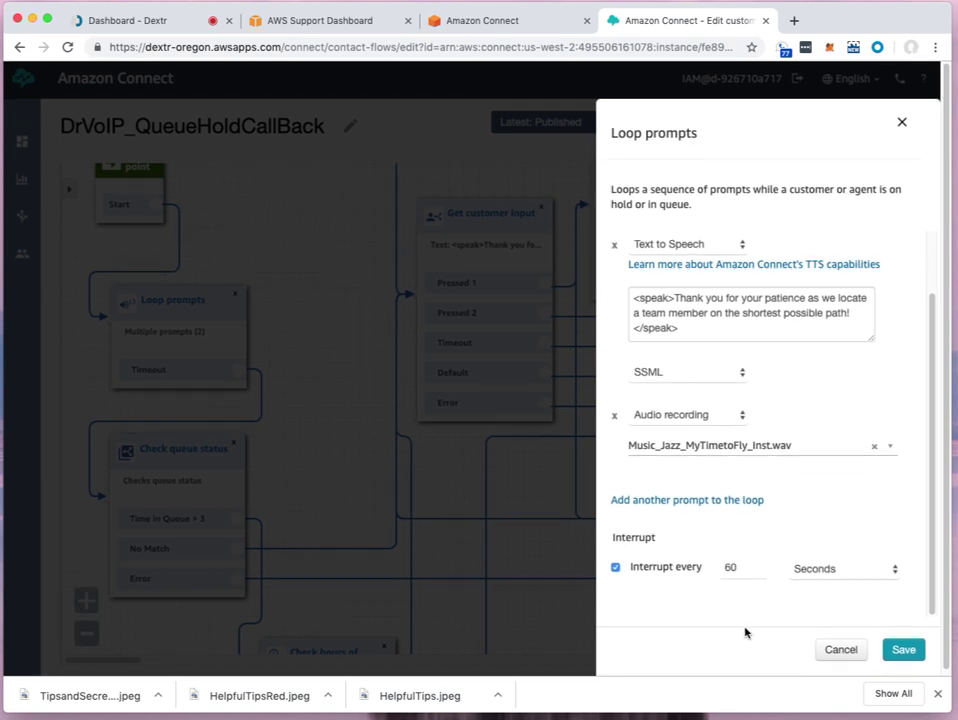
pyautogui.click(837, 656)
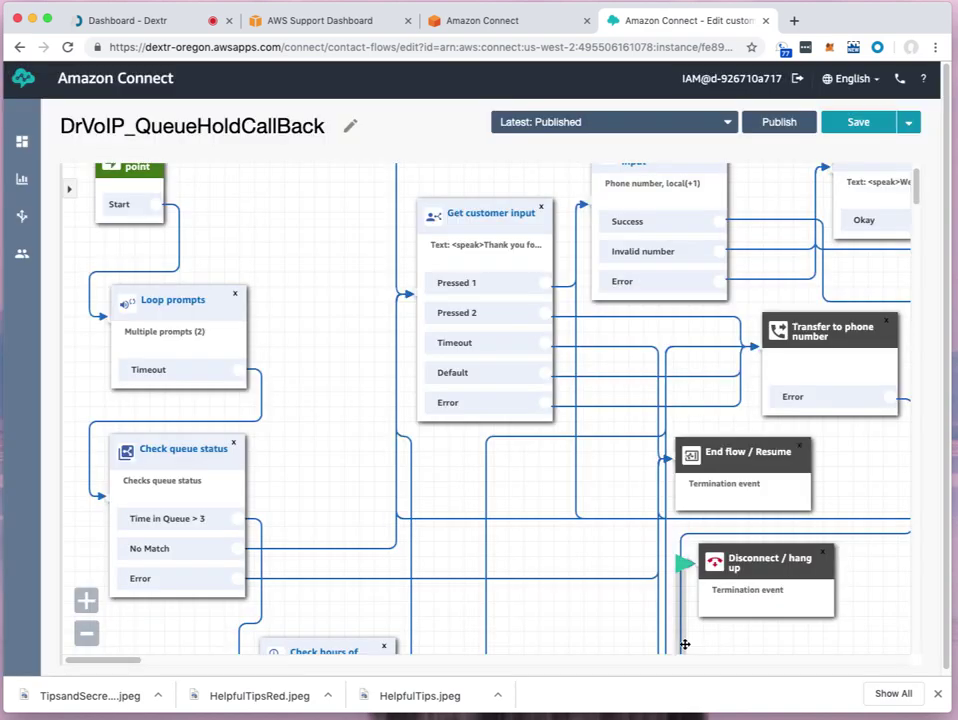
# - Review the Time in Queue condition of the Check queue status block and close its settings without saving
pyautogui.scroll(-2, 318, 400)
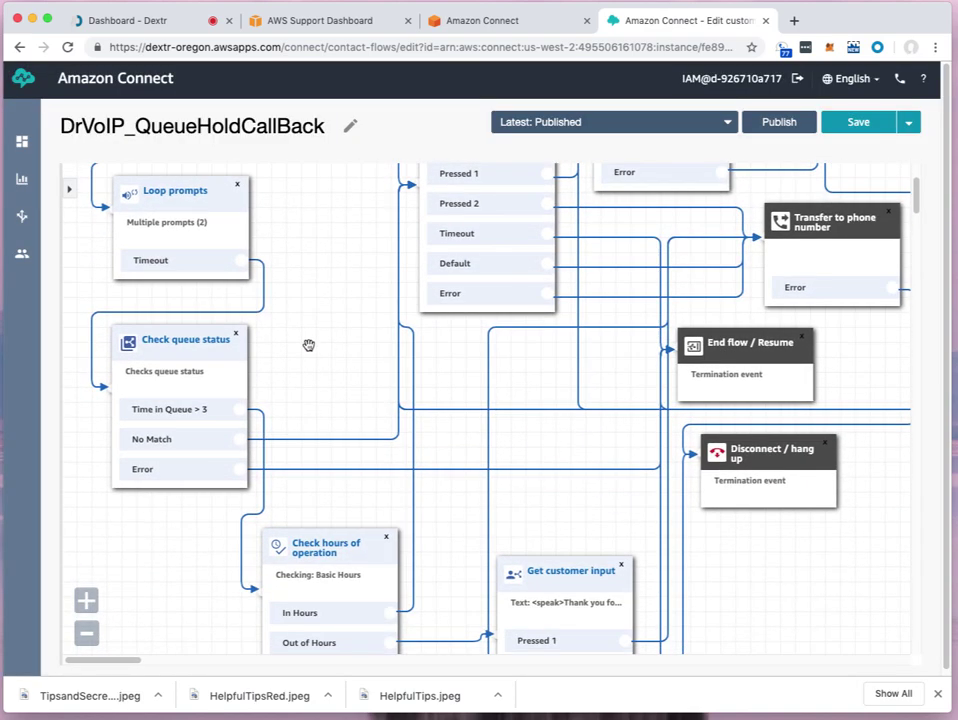
pyautogui.click(201, 347)
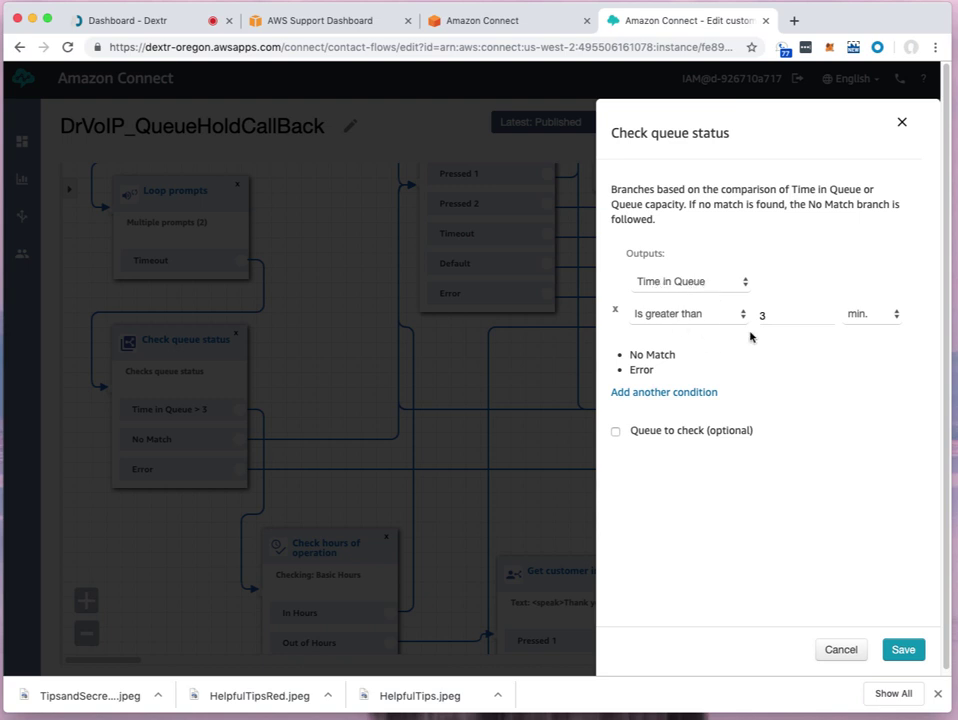
pyautogui.click(848, 652)
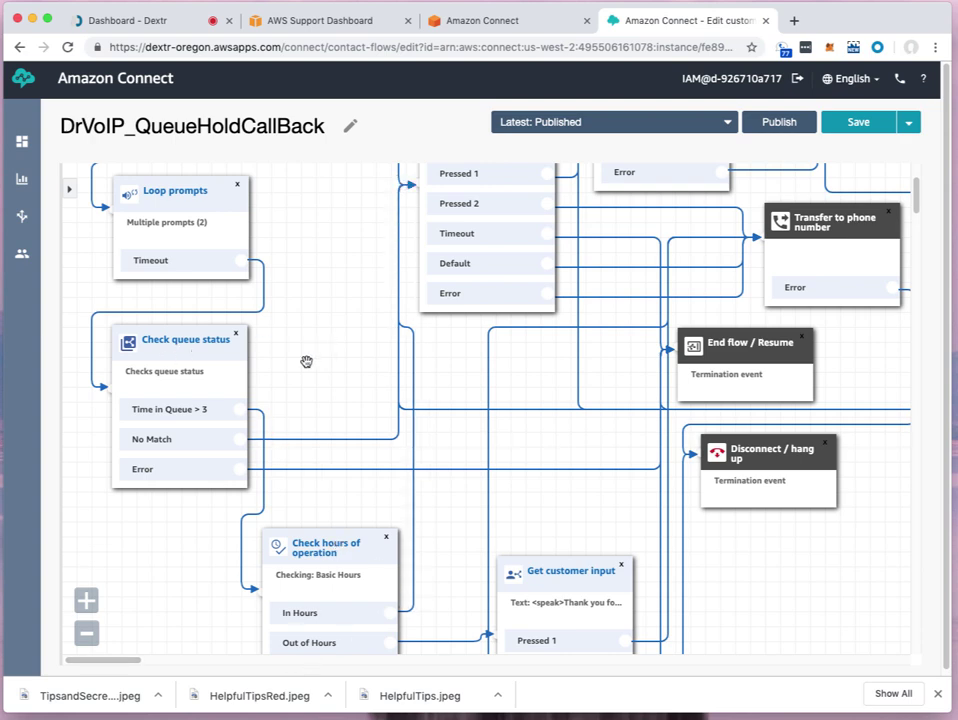
# - Trace the Check queue status branches, then review the callback message in the Get customer input block and close its settings without saving
pyautogui.moveTo(316, 342); pyautogui.dragTo(319, 272)
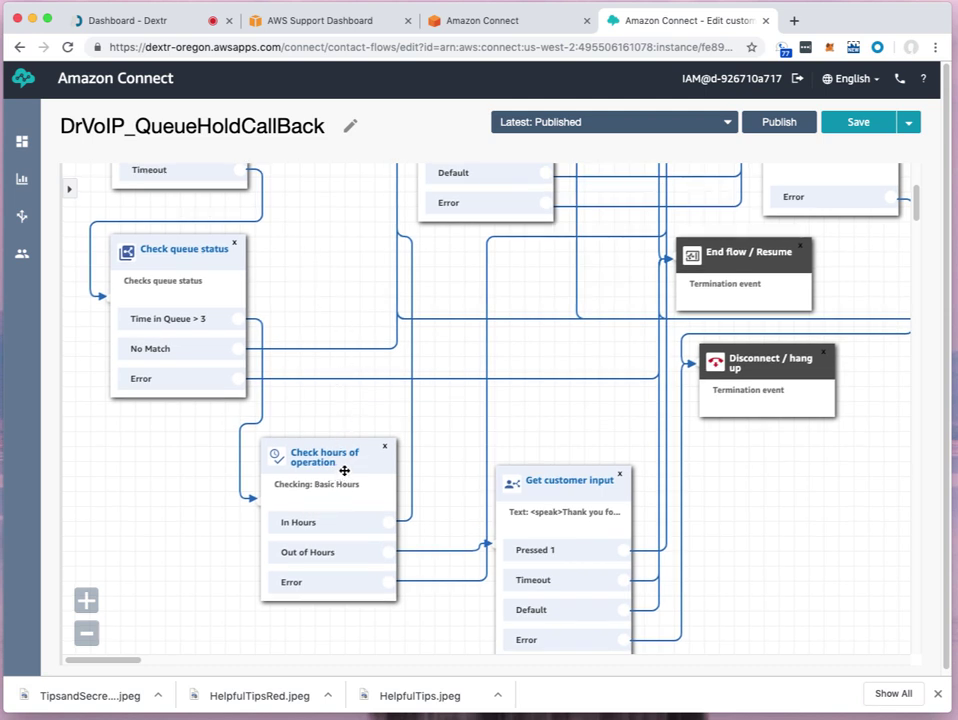
pyautogui.moveTo(343, 303); pyautogui.dragTo(293, 577)
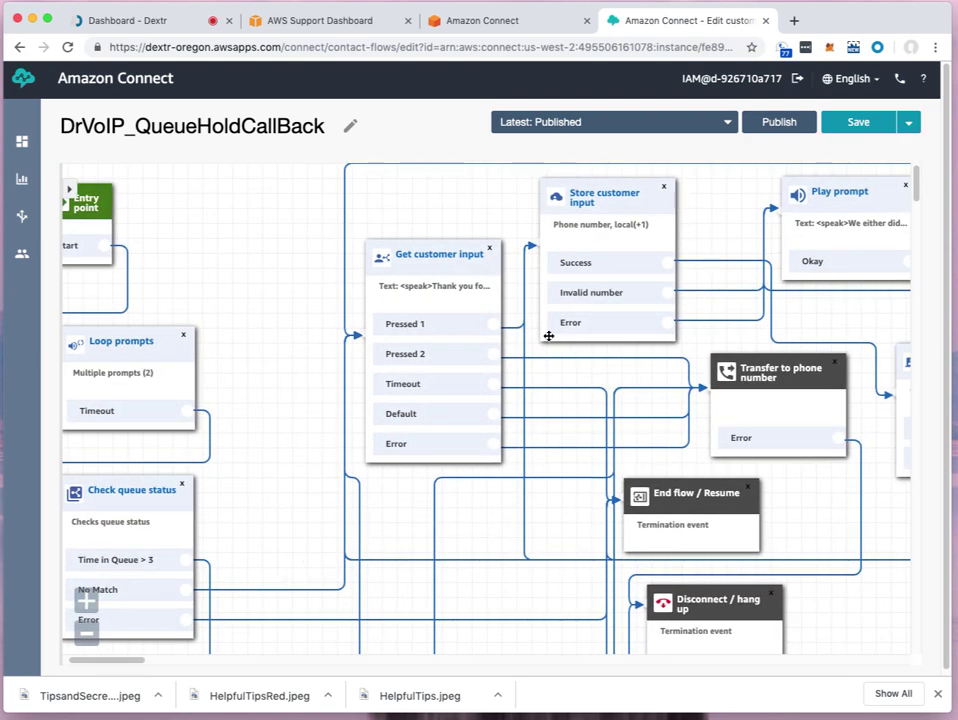
pyautogui.scroll(-3, 451, 260)
pyautogui.click(453, 262)
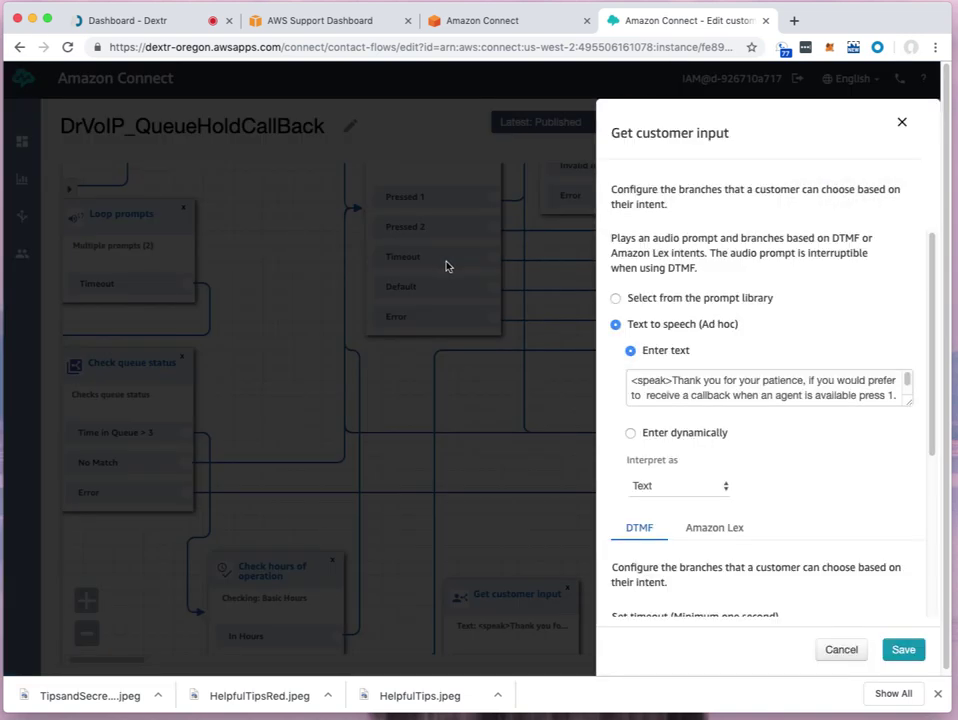
pyautogui.moveTo(908, 404); pyautogui.dragTo(910, 469)
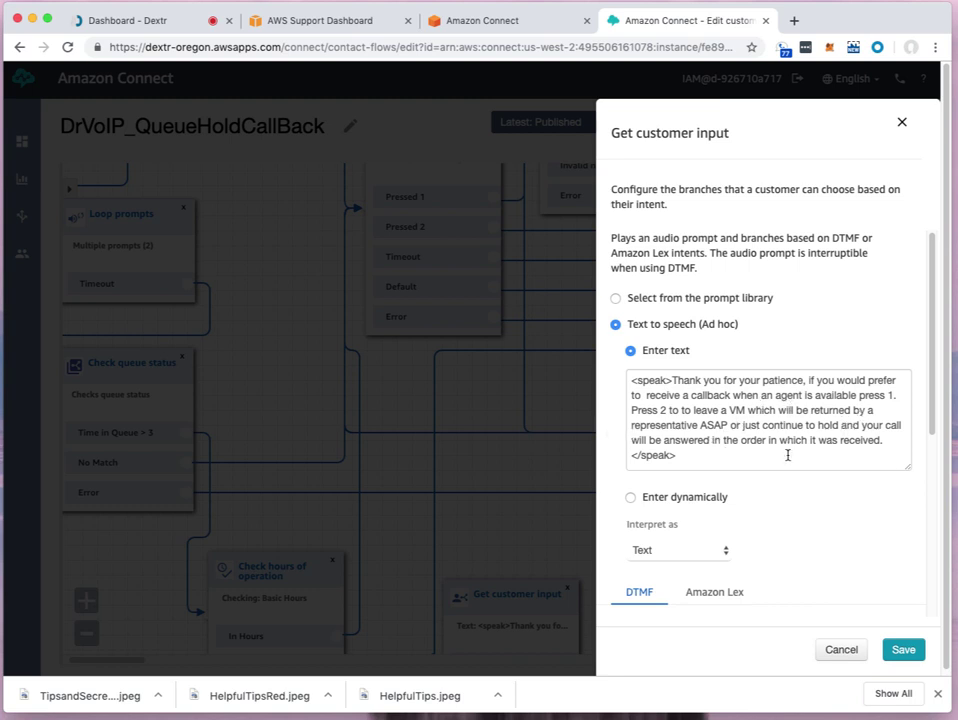
pyautogui.click(843, 651)
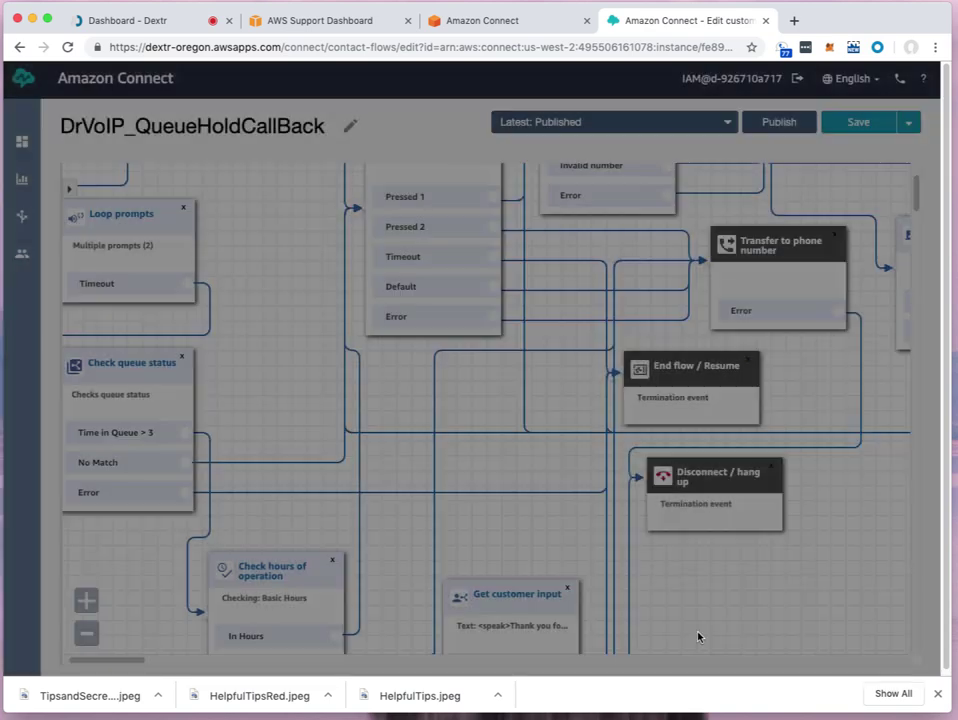
# - Trace the Pressed 1 branch of Get customer input through Store customer input and Set contact attributes to the Set callback number block
pyautogui.moveTo(291, 312); pyautogui.dragTo(277, 447)
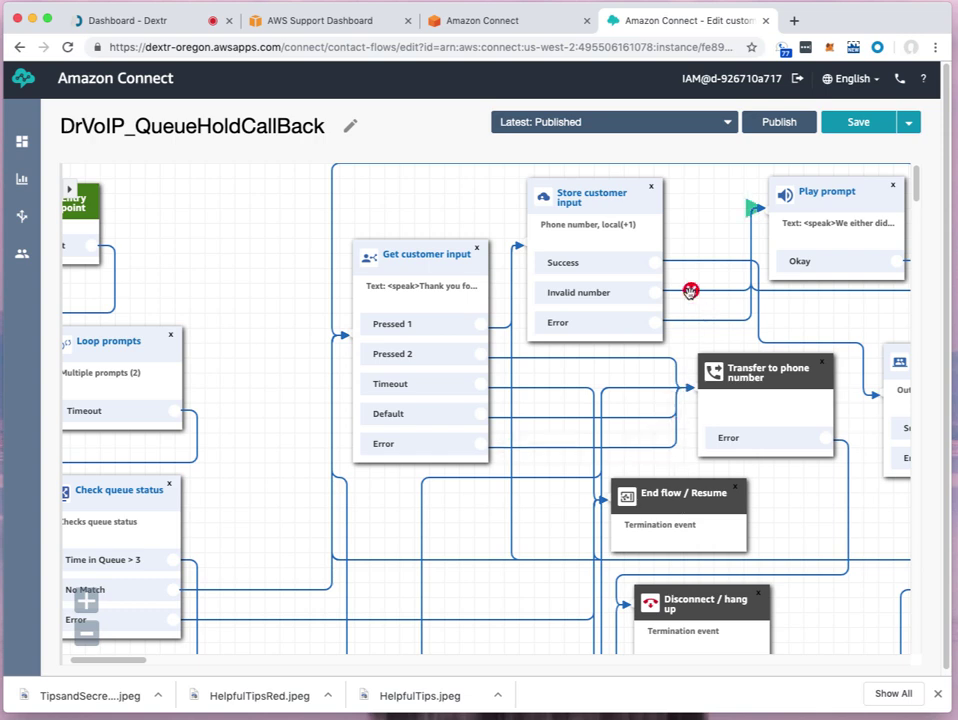
pyautogui.moveTo(714, 203); pyautogui.dragTo(486, 257)
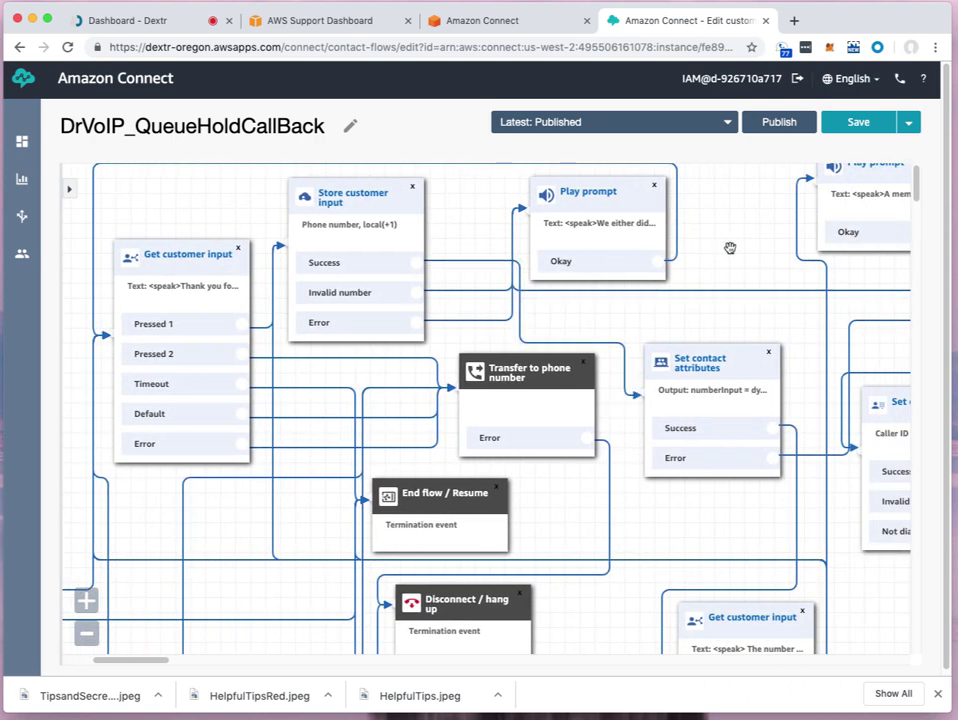
pyautogui.scroll(-1, 724, 250)
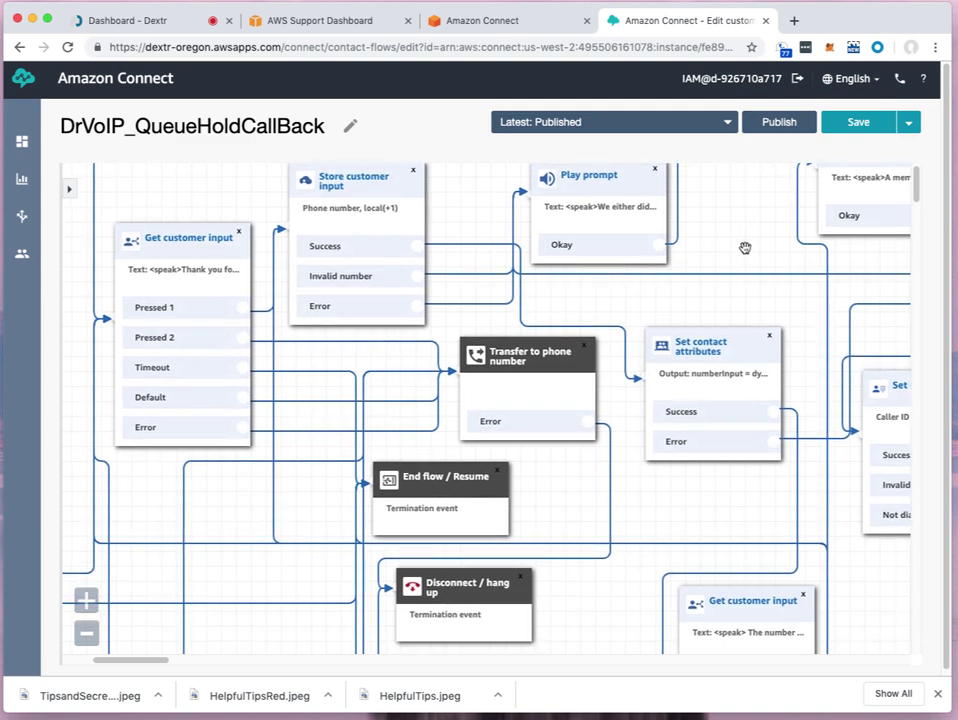
pyautogui.moveTo(745, 244); pyautogui.dragTo(590, 282)
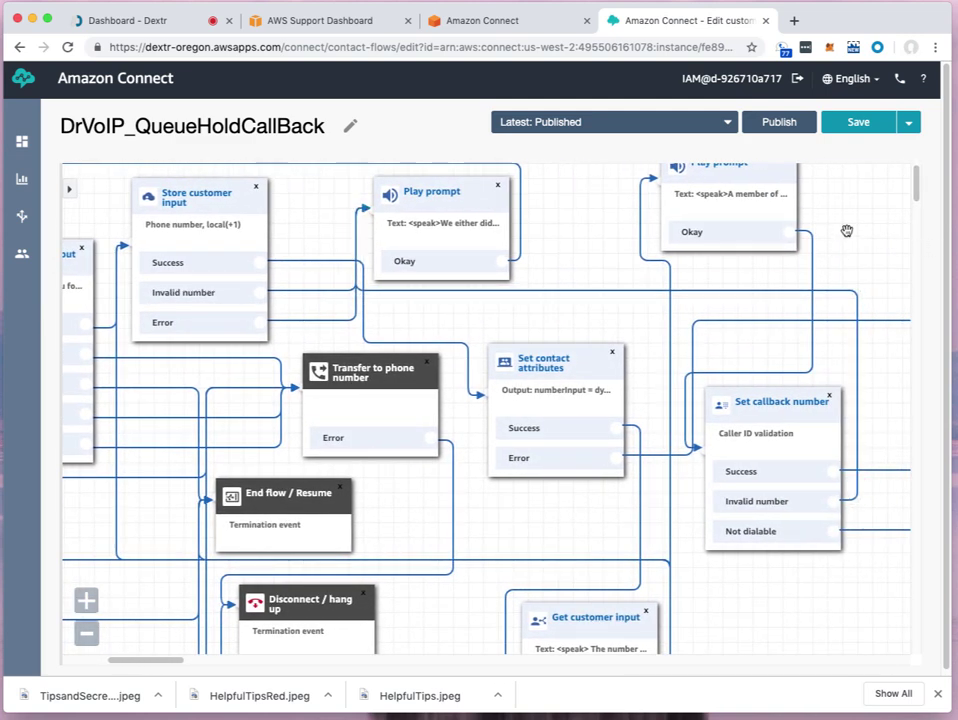
pyautogui.hscroll(-2, 864, 274)
pyautogui.hscroll(-1, 870, 240)
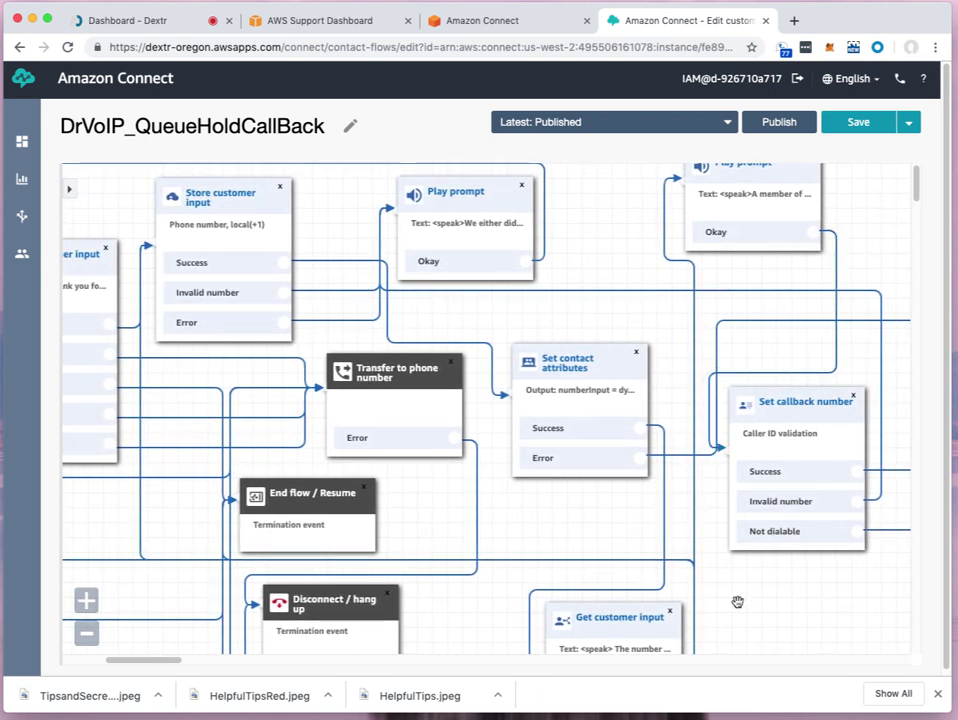
pyautogui.click(712, 371)
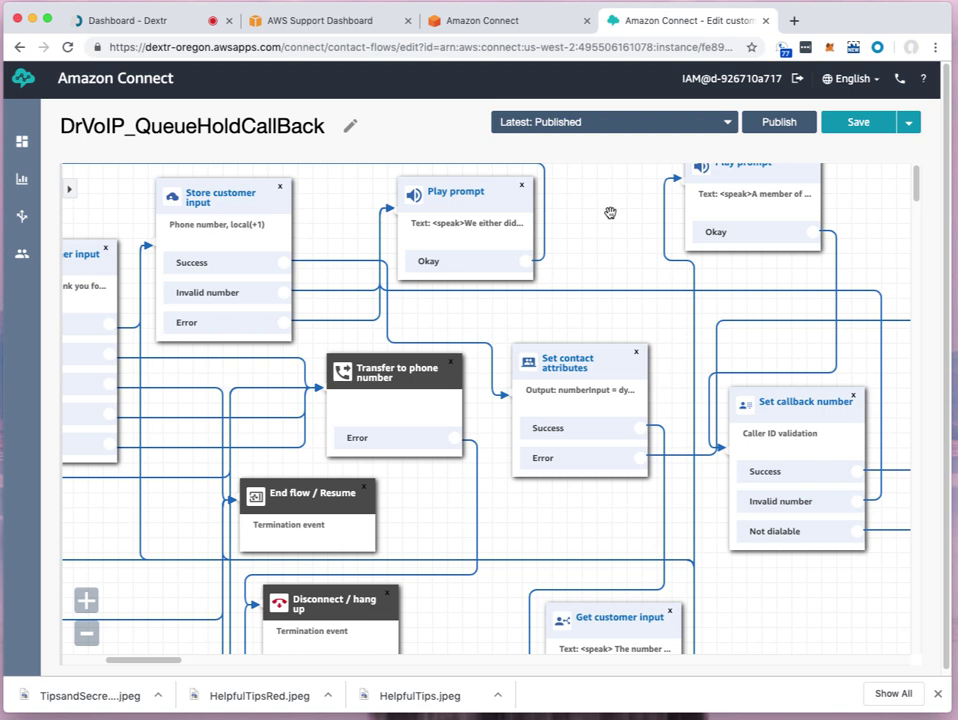
# - Follow the Set callback number Success branch, review the Transfer to queue block's callback queue settings, and close them without saving
pyautogui.hscroll(4, 630, 225)
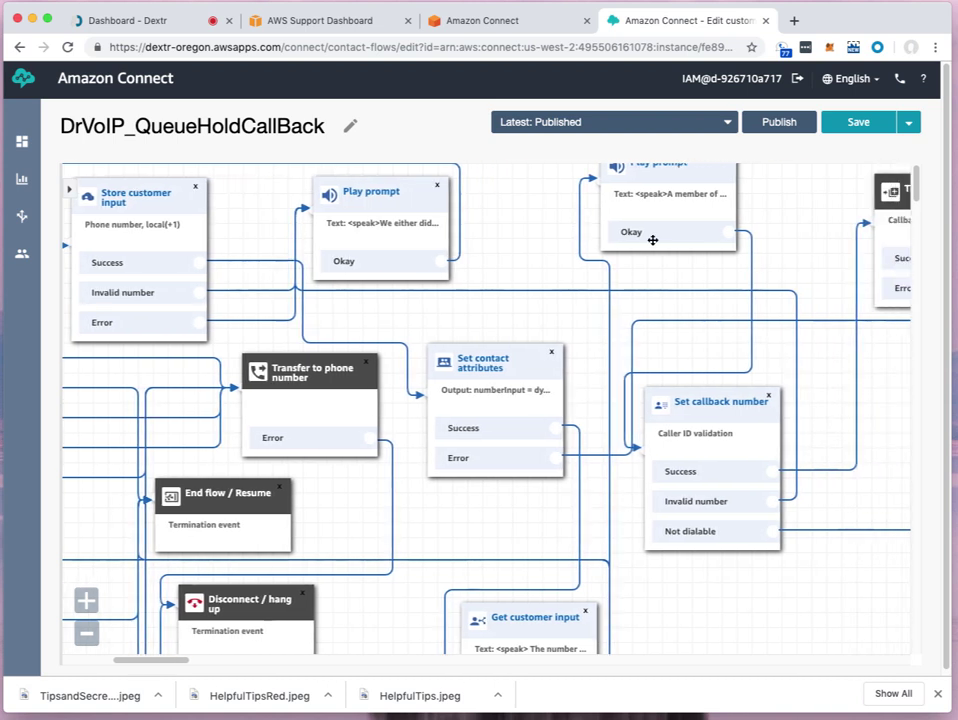
pyautogui.hscroll(3, 780, 213)
pyautogui.moveTo(752, 220); pyautogui.dragTo(695, 227)
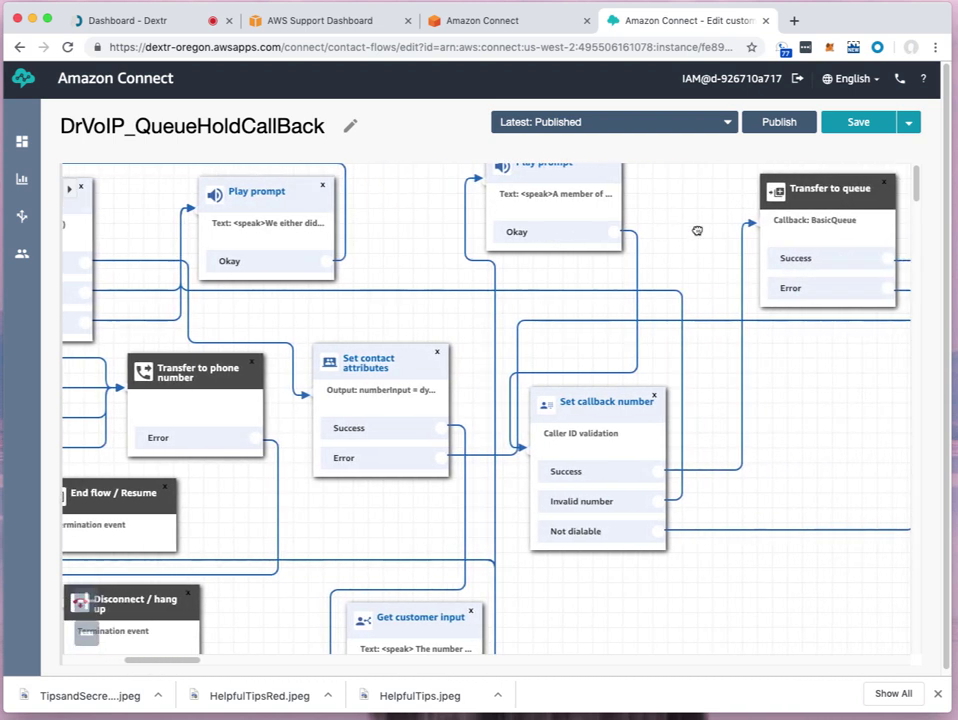
pyautogui.click(843, 202)
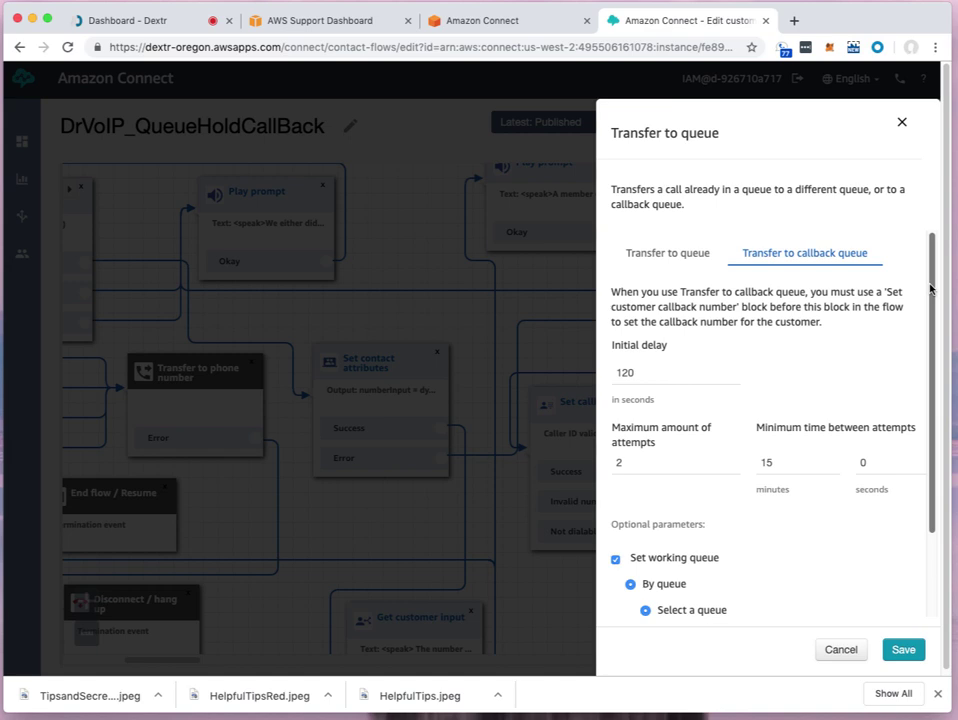
pyautogui.click(841, 650)
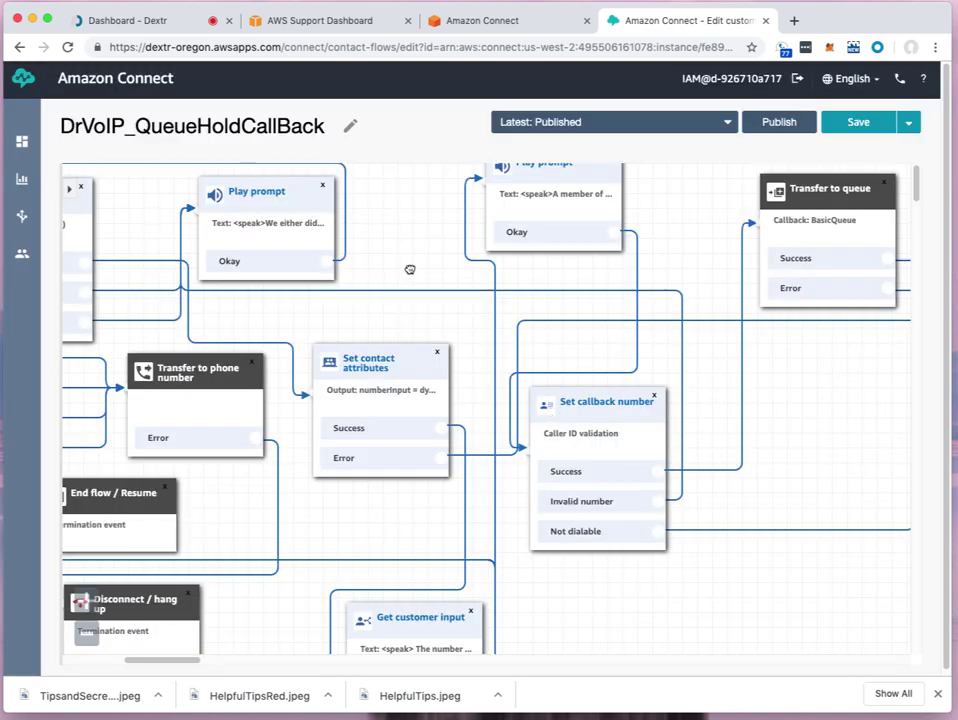
# - Go back over the callback flow to its Entry point, examining the Get customer input, Loop prompts and Check queue status blocks
pyautogui.hscroll(-6, 410, 270)
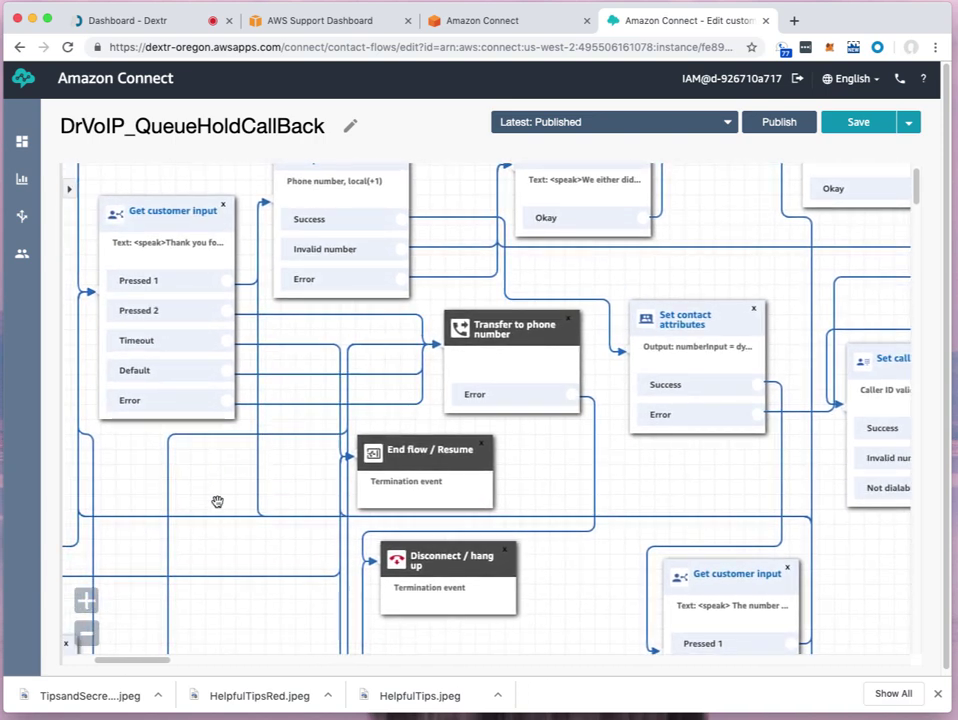
pyautogui.hscroll(-4, 217, 501)
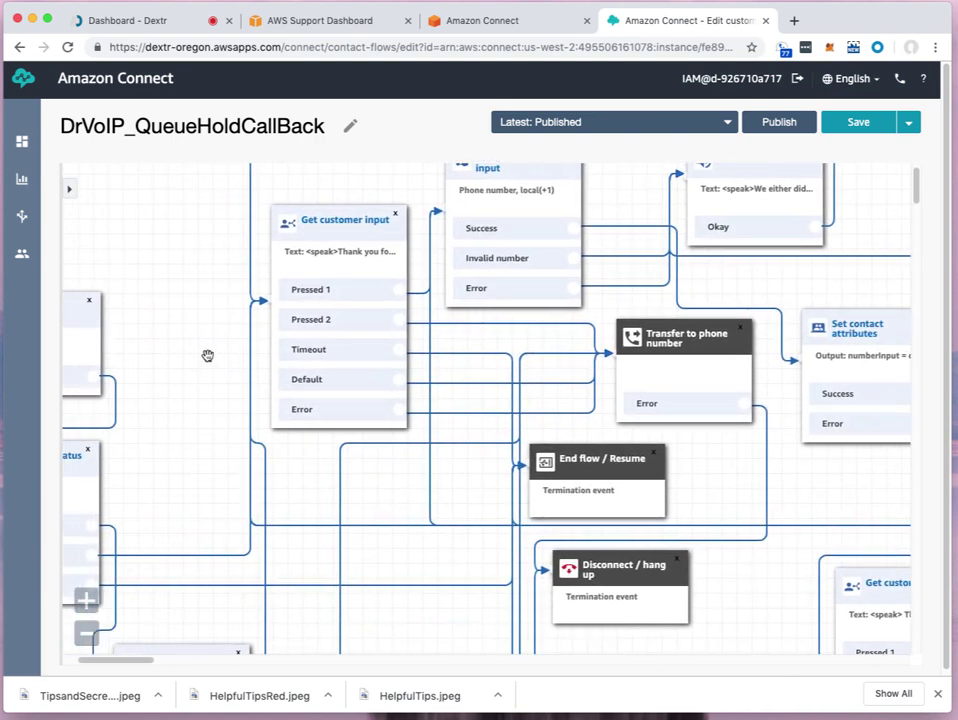
pyautogui.hscroll(-4, 207, 356)
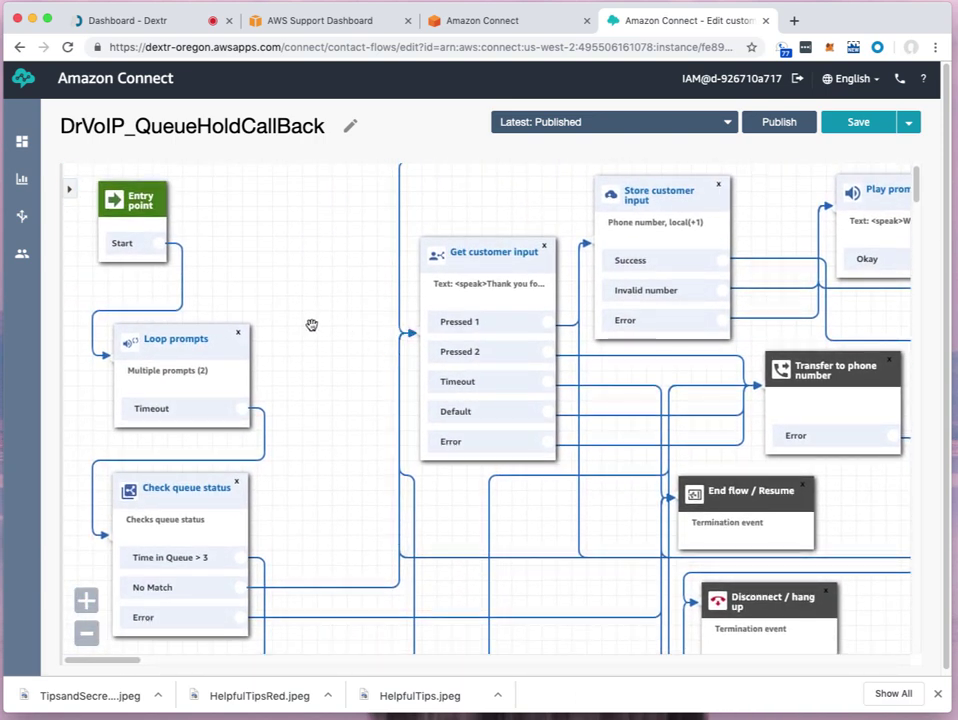
pyautogui.hscroll(1, 316, 320)
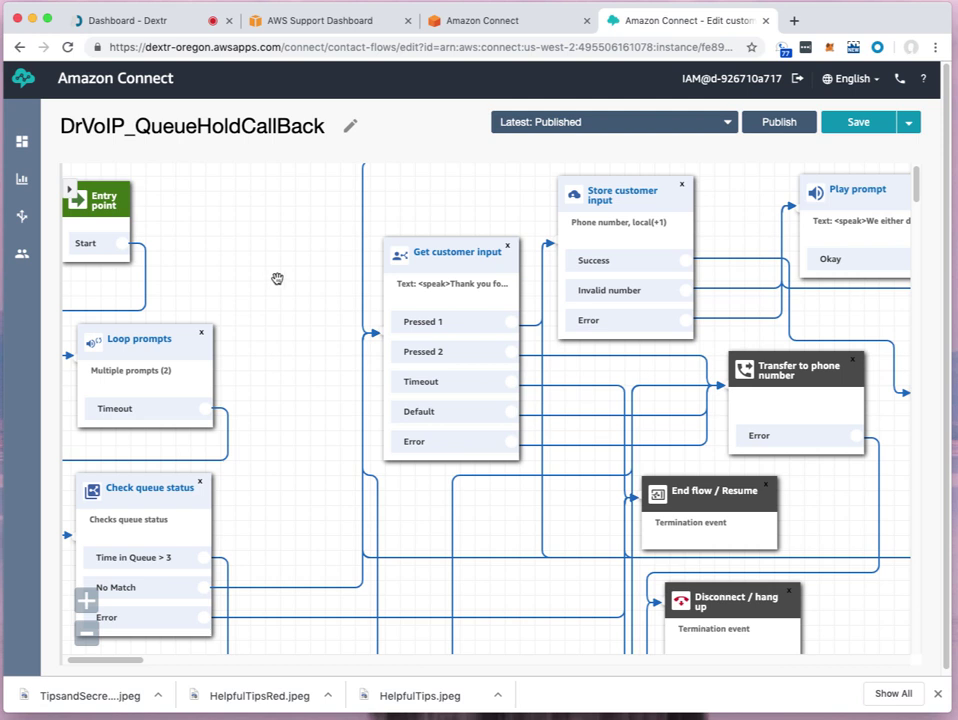
# - Return to the list of contact flows and look over the default and DrVoIP flows
pyautogui.moveTo(27, 259)
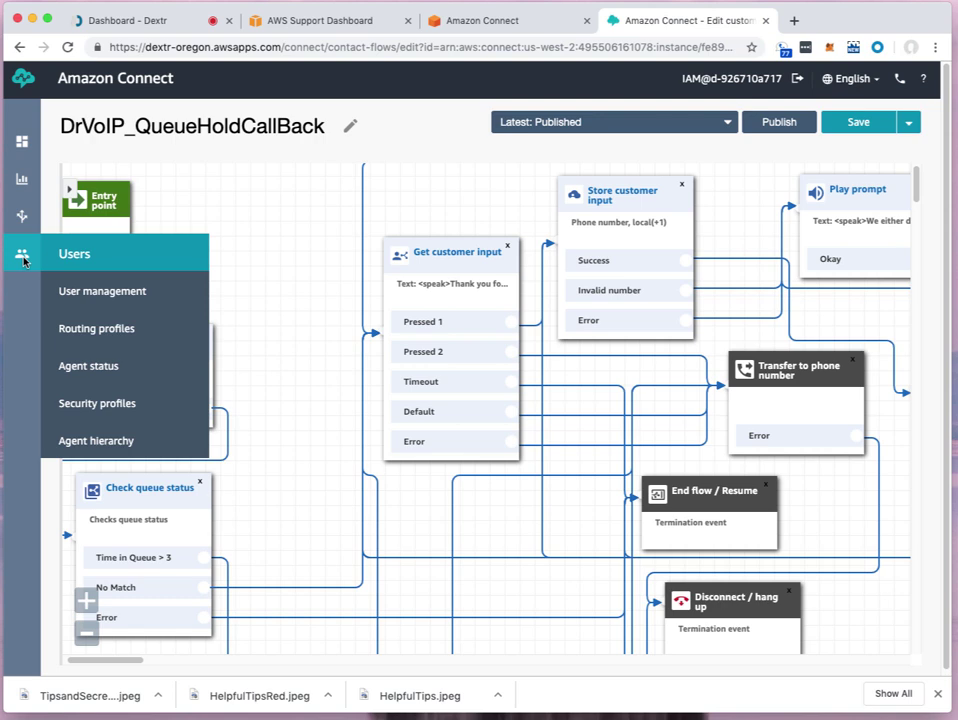
pyautogui.moveTo(21, 216)
pyautogui.click(112, 293)
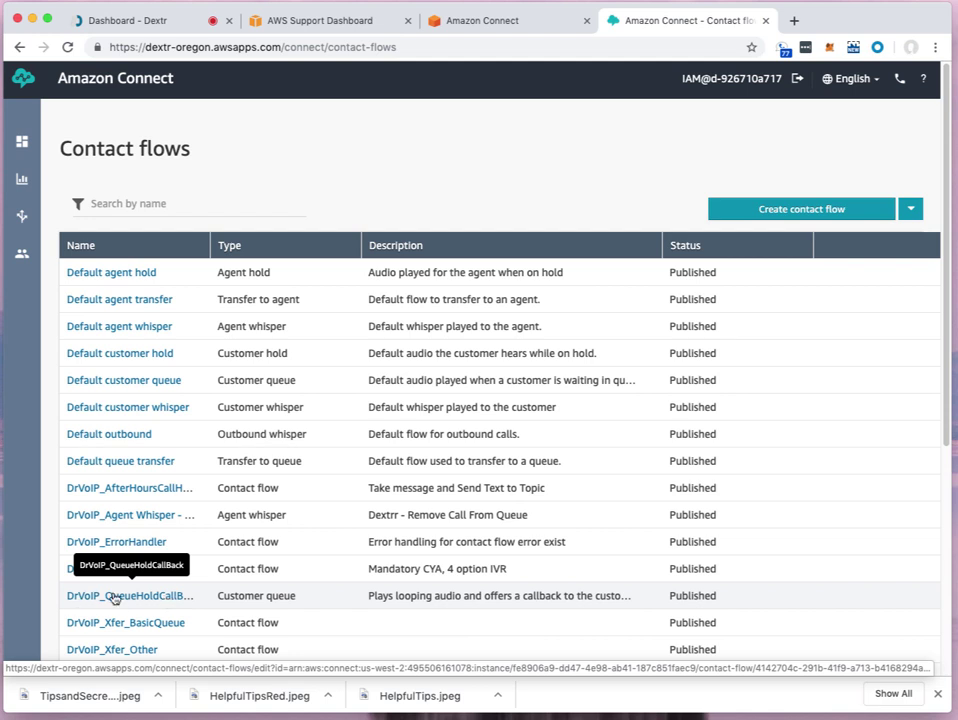
pyautogui.hscroll(1, 140, 600)
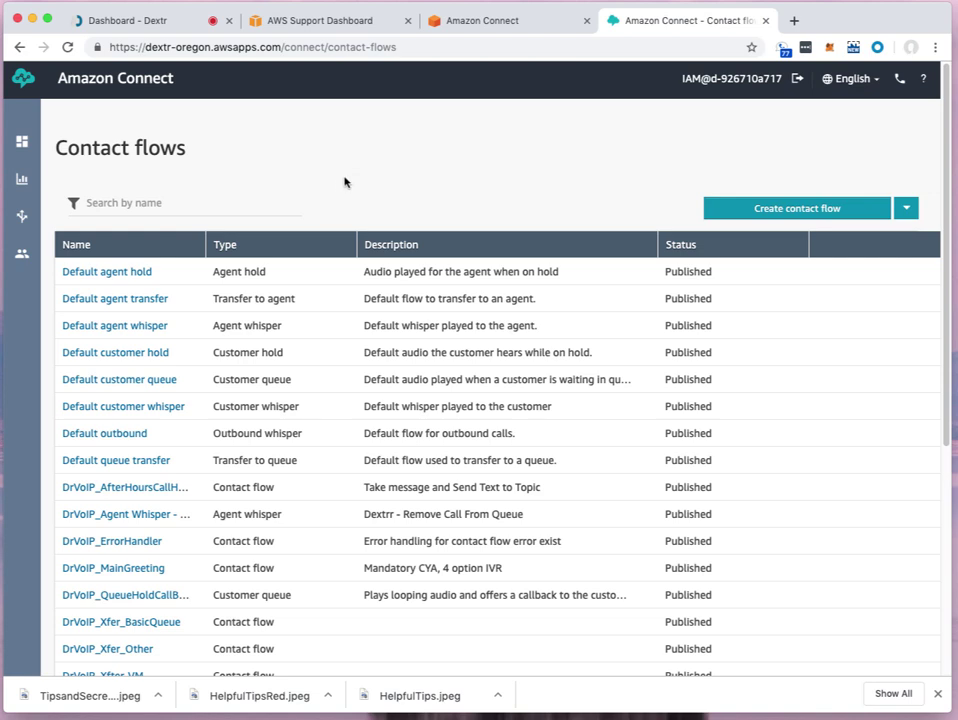
pyautogui.scroll(-4, 336, 198)
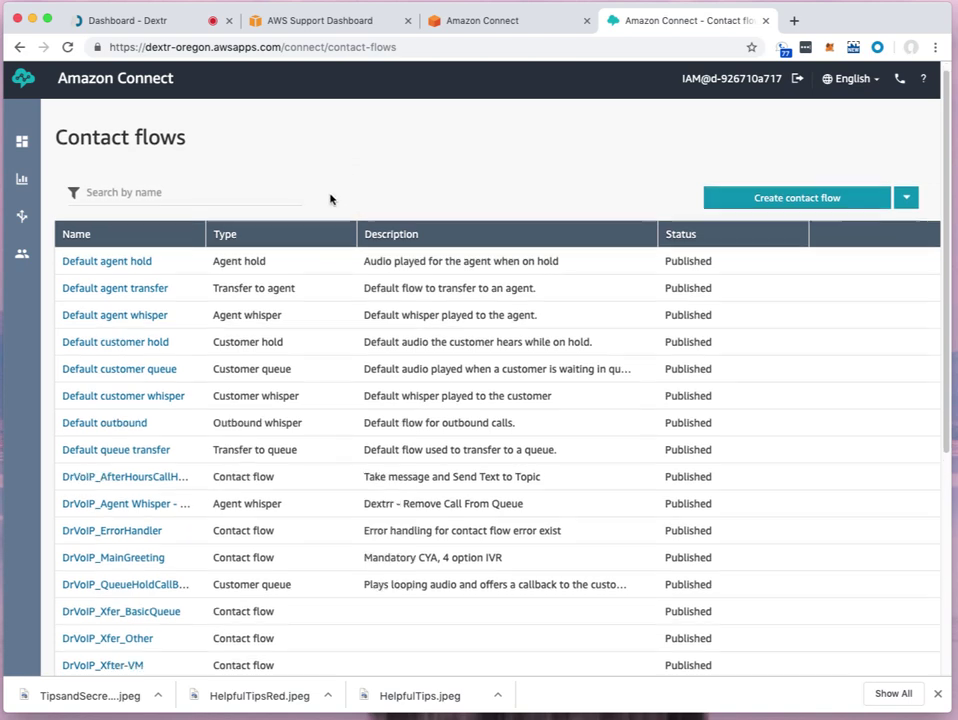
pyautogui.scroll(4, 330, 199)
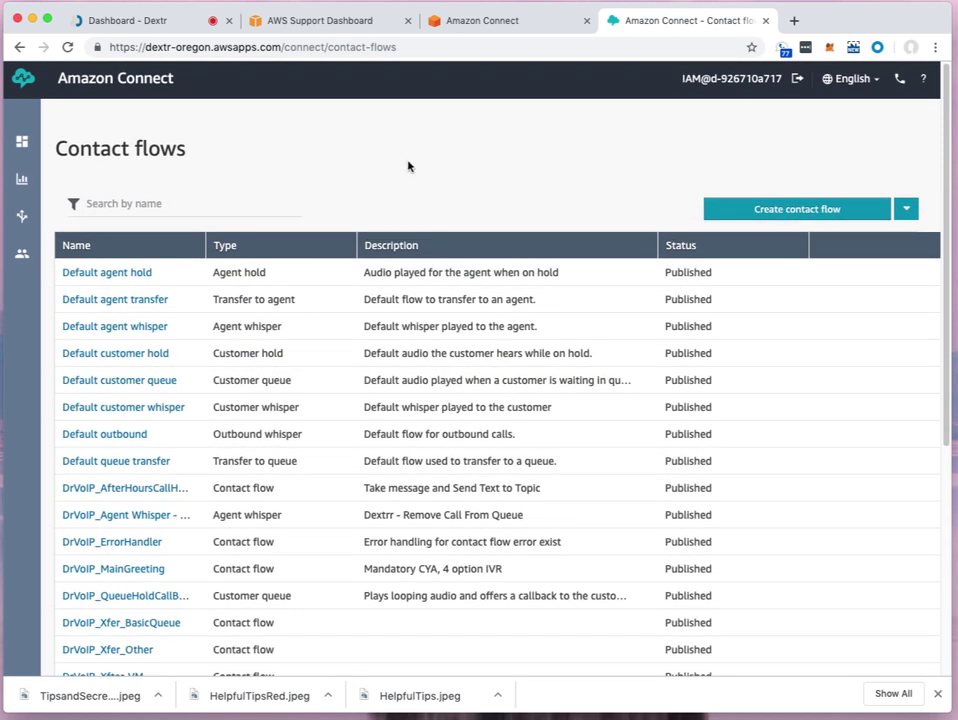
pyautogui.hscroll(2, 400, 170)
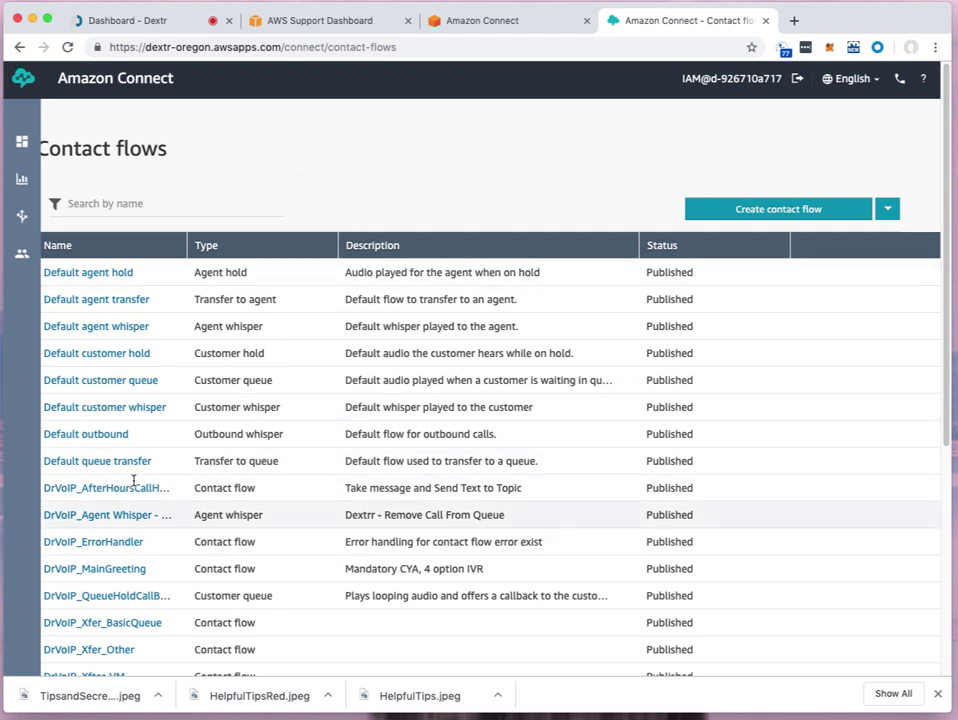
# - Open the DrVoIP_MainGreeting flow and collapse its block palette
pyautogui.click(123, 571)
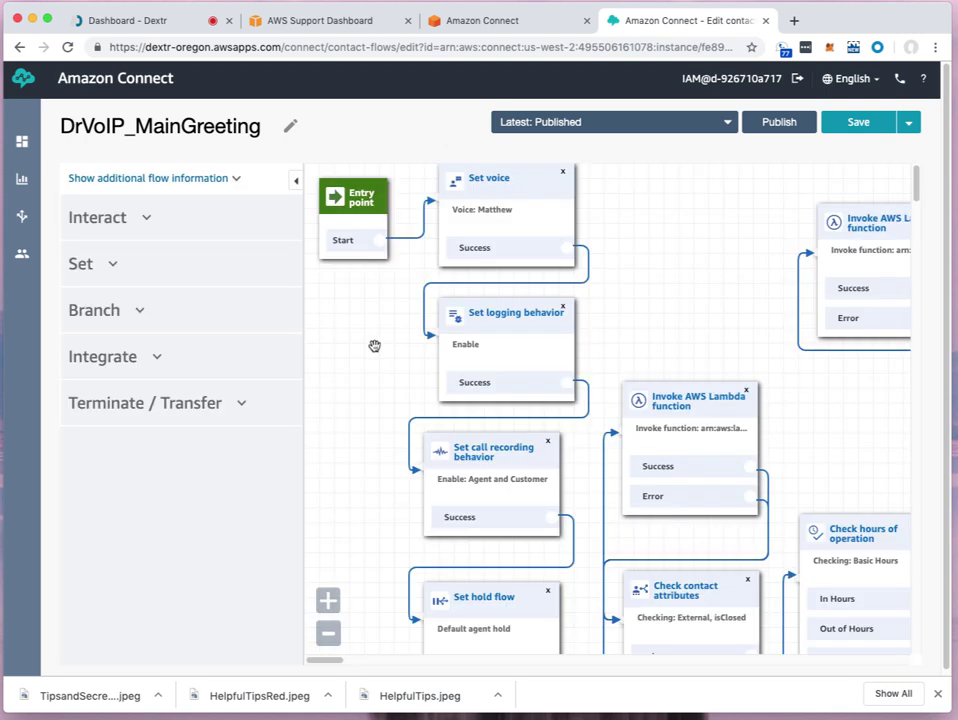
pyautogui.moveTo(702, 307); pyautogui.dragTo(573, 192)
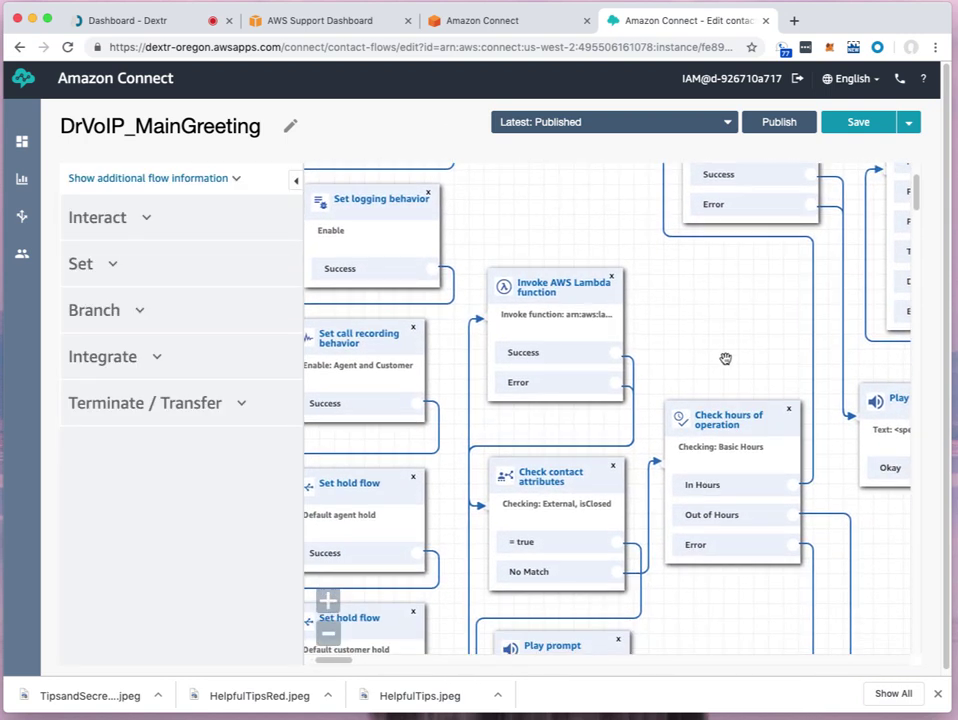
pyautogui.click(625, 359)
pyautogui.hscroll(-1, 582, 289)
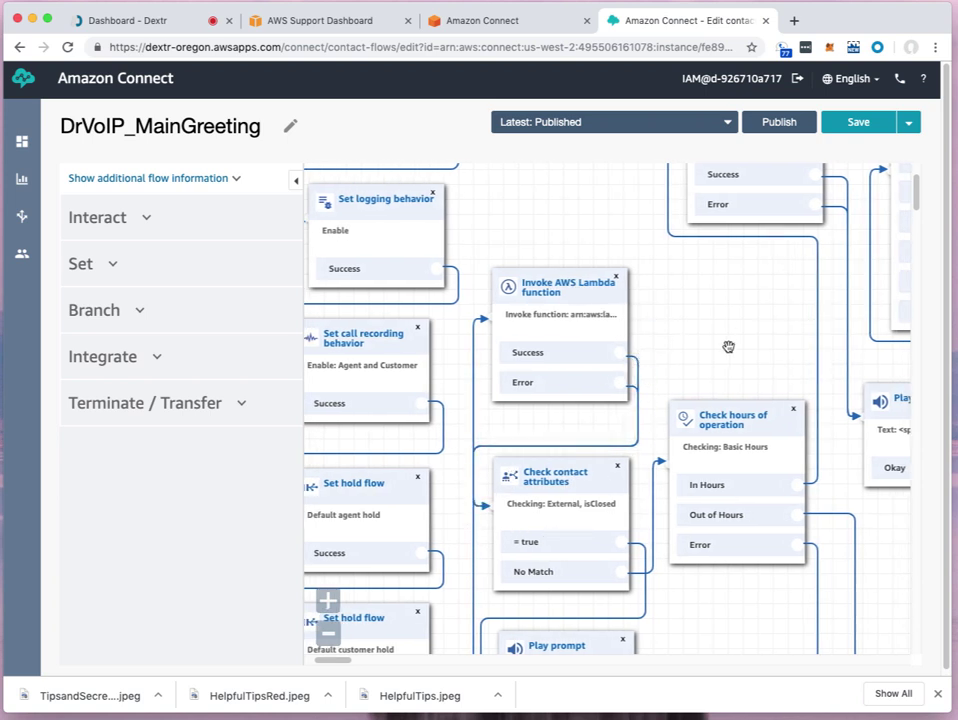
pyautogui.moveTo(738, 327); pyautogui.dragTo(802, 321)
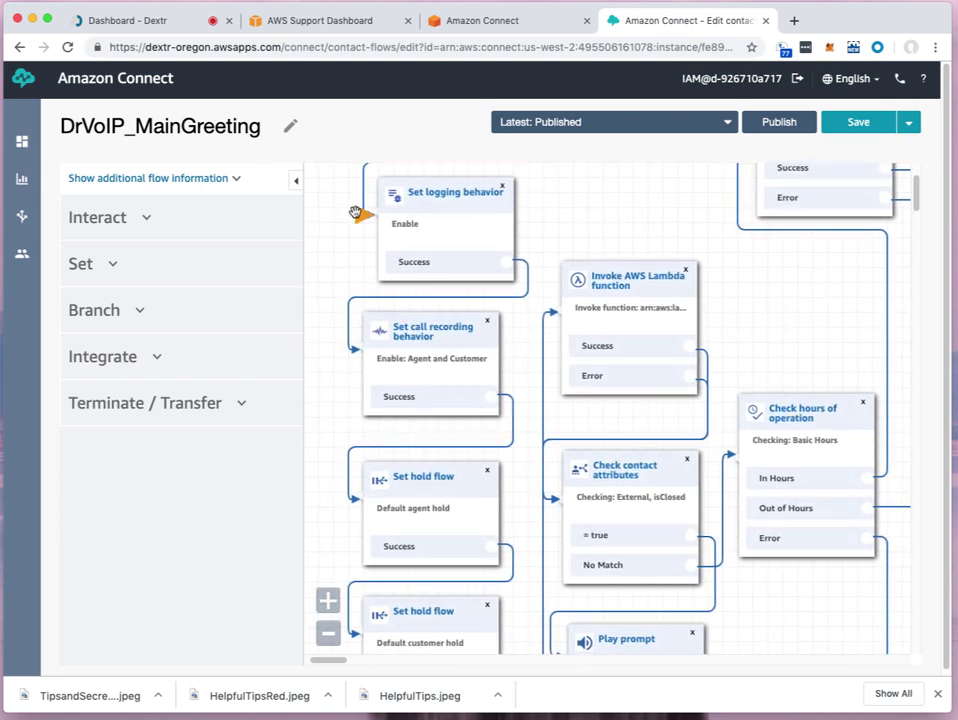
pyautogui.click(295, 180)
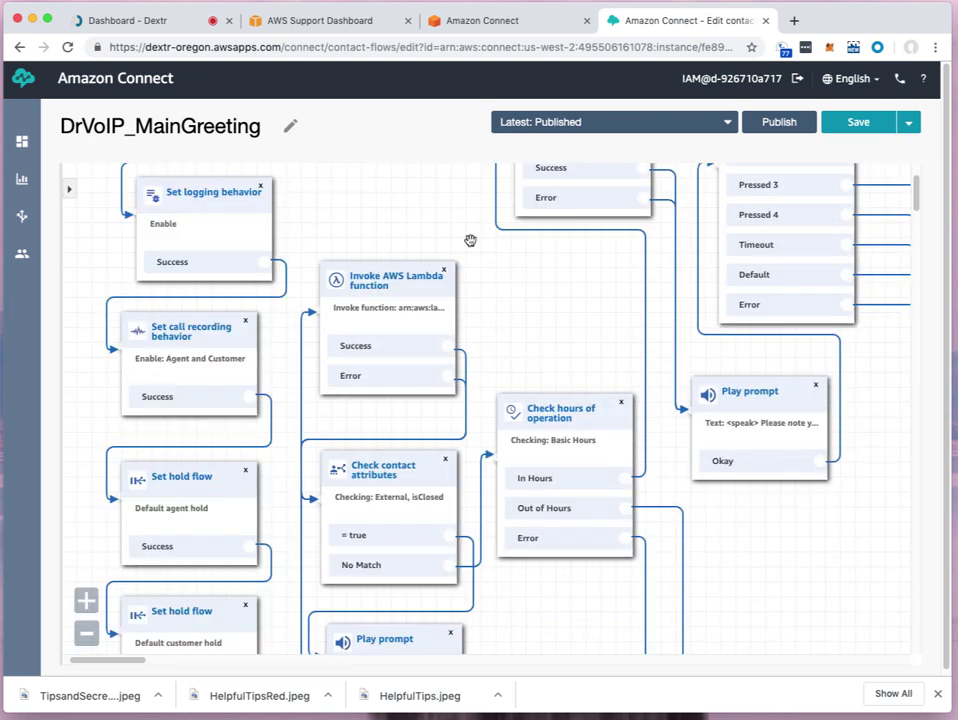
# - Examine the main greeting's path from the Entry point through the Lambda and hours checks to Get customer input and its transfers
pyautogui.moveTo(398, 220); pyautogui.dragTo(505, 195)
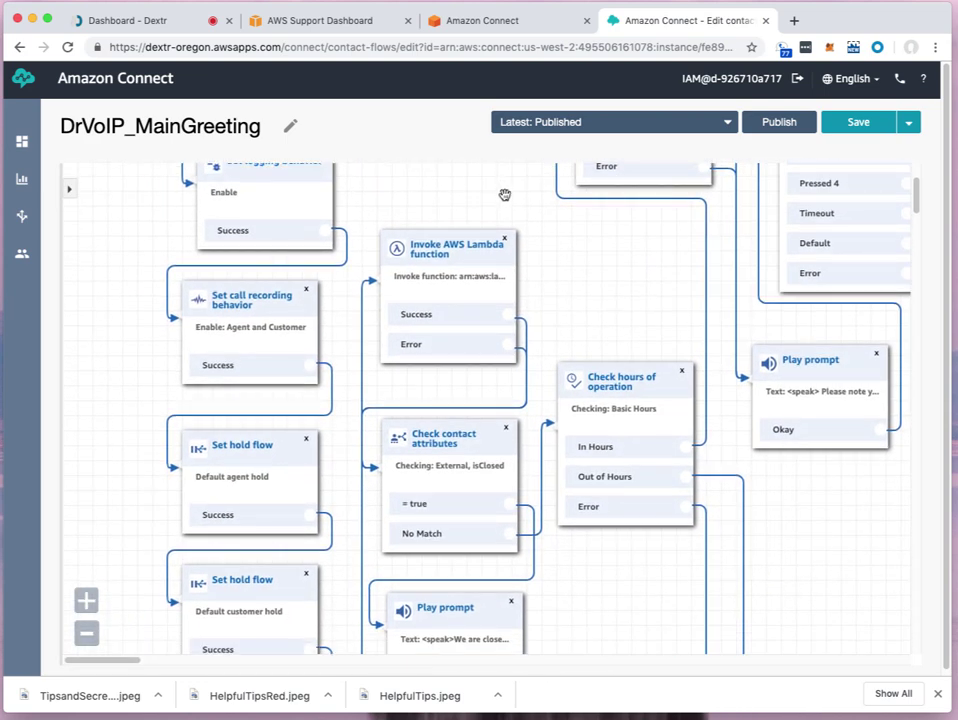
pyautogui.scroll(-3, 563, 243)
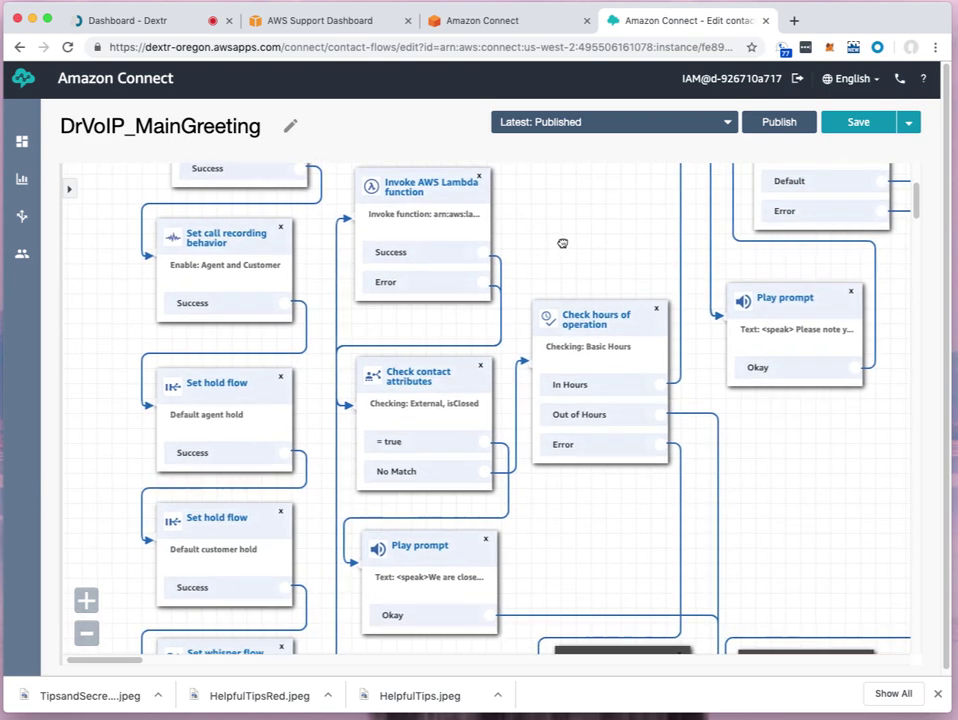
pyautogui.scroll(5, 563, 243)
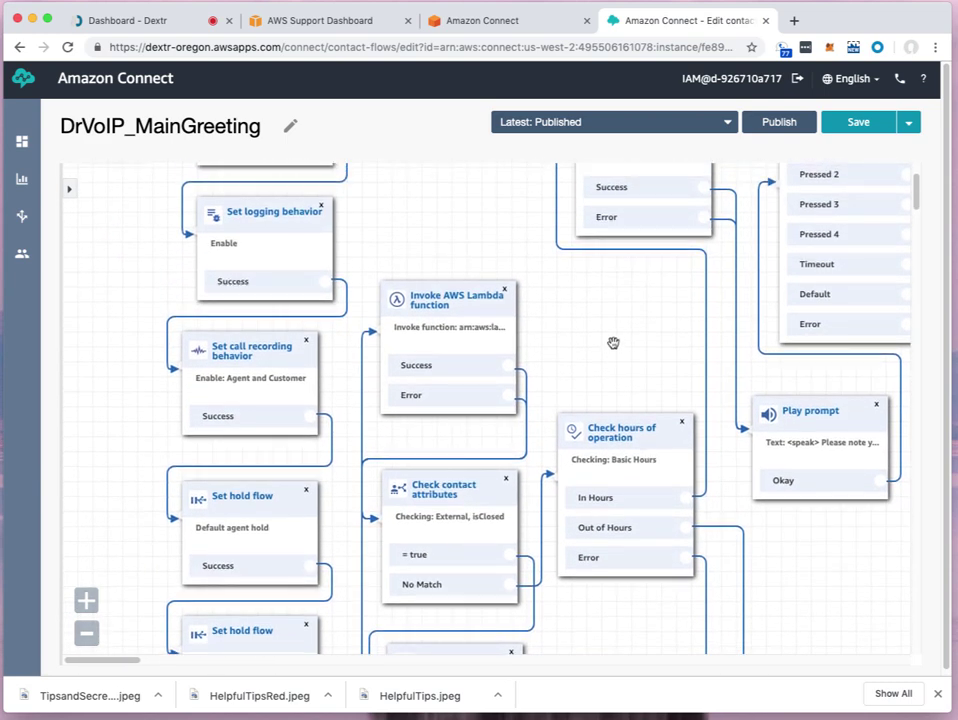
pyautogui.scroll(4, 453, 212)
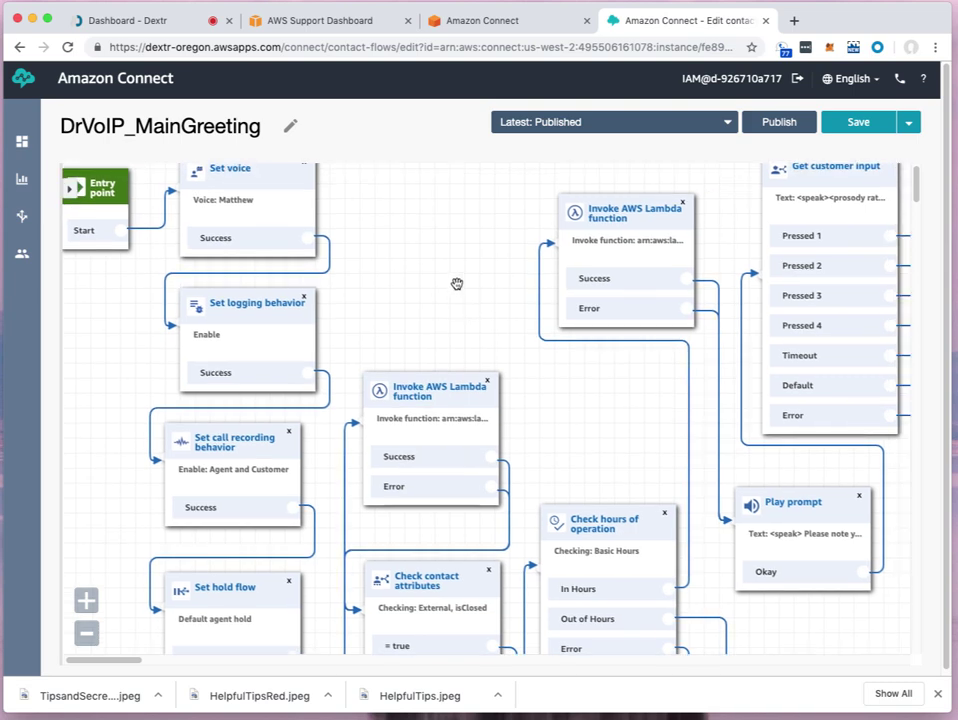
pyautogui.moveTo(419, 257); pyautogui.dragTo(490, 304)
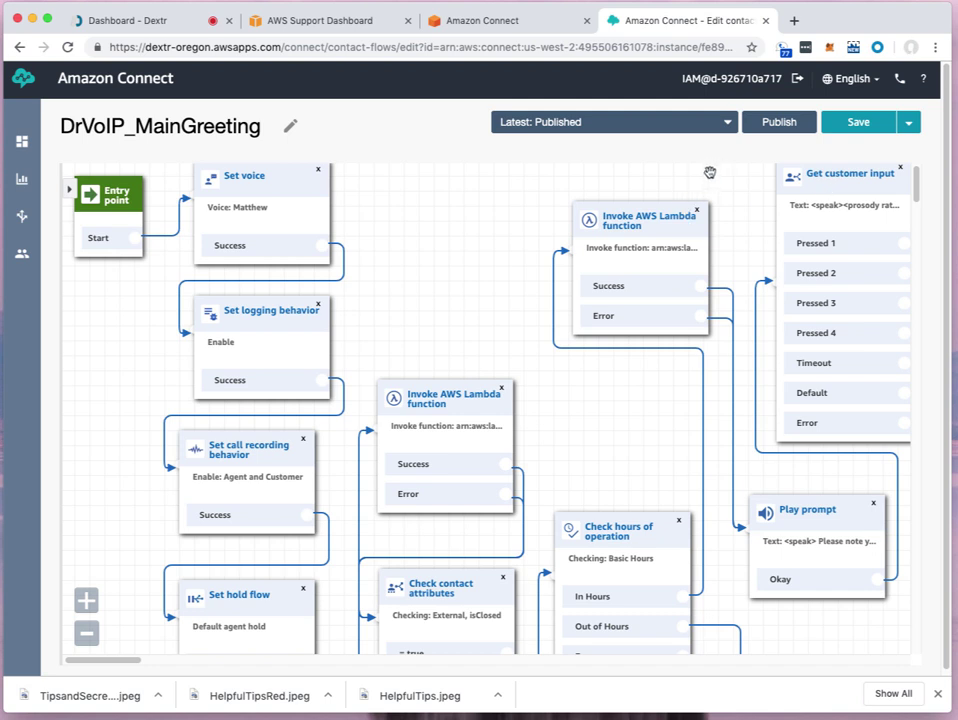
pyautogui.hscroll(6, 528, 195)
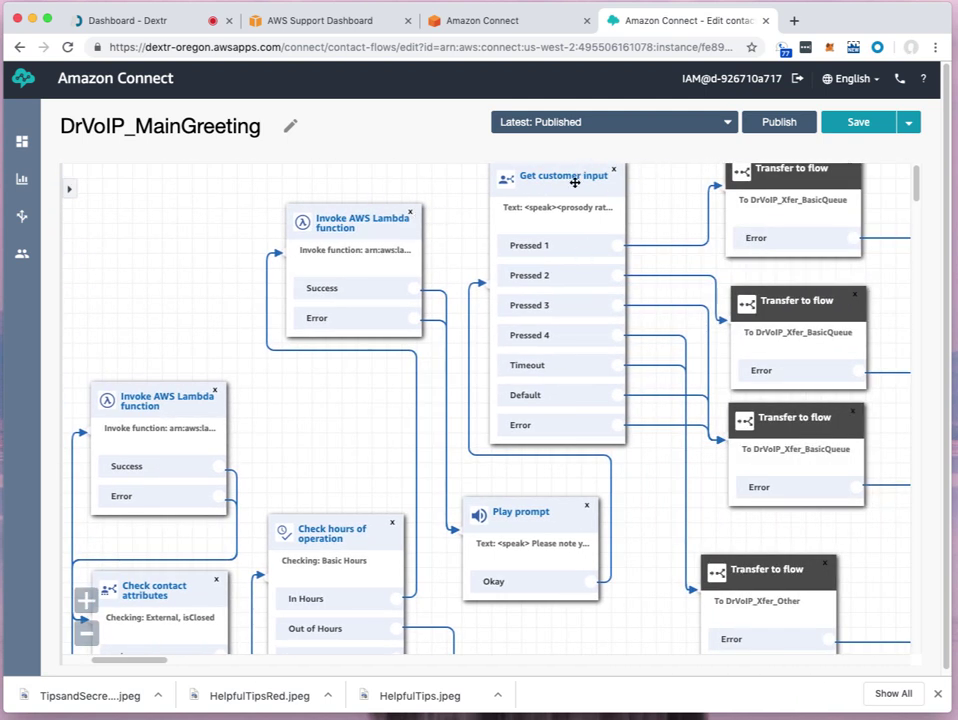